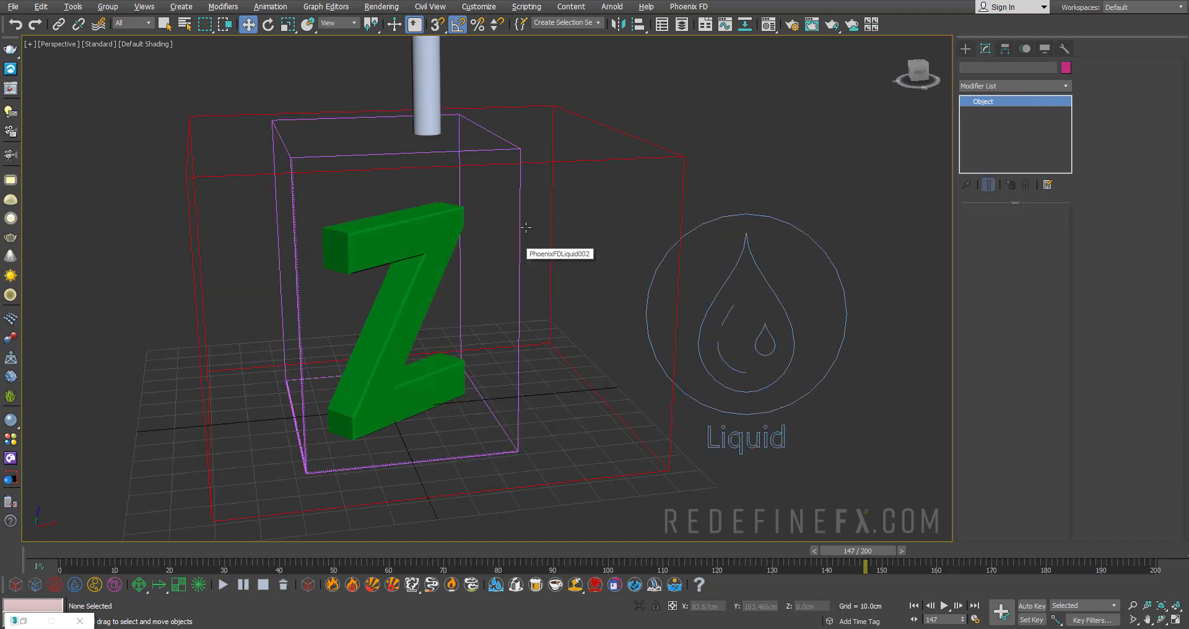
- Select the PhoenixFDLiquid002 simulator and confirm a grid cell size of 0.5 cm
click(526, 227)
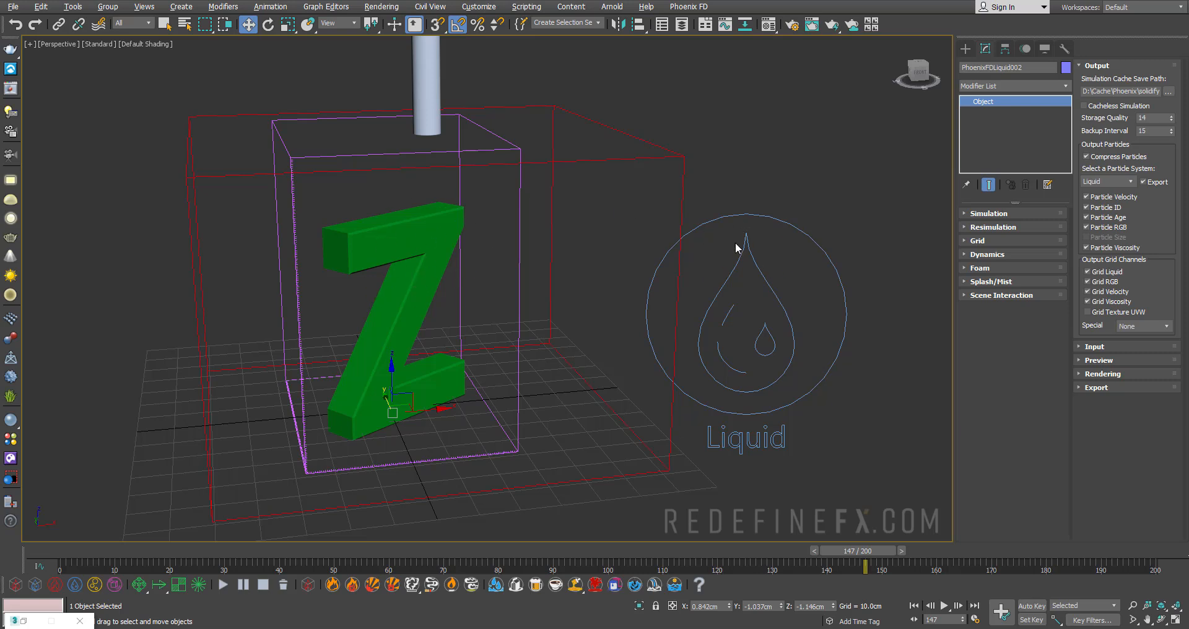
click(992, 240)
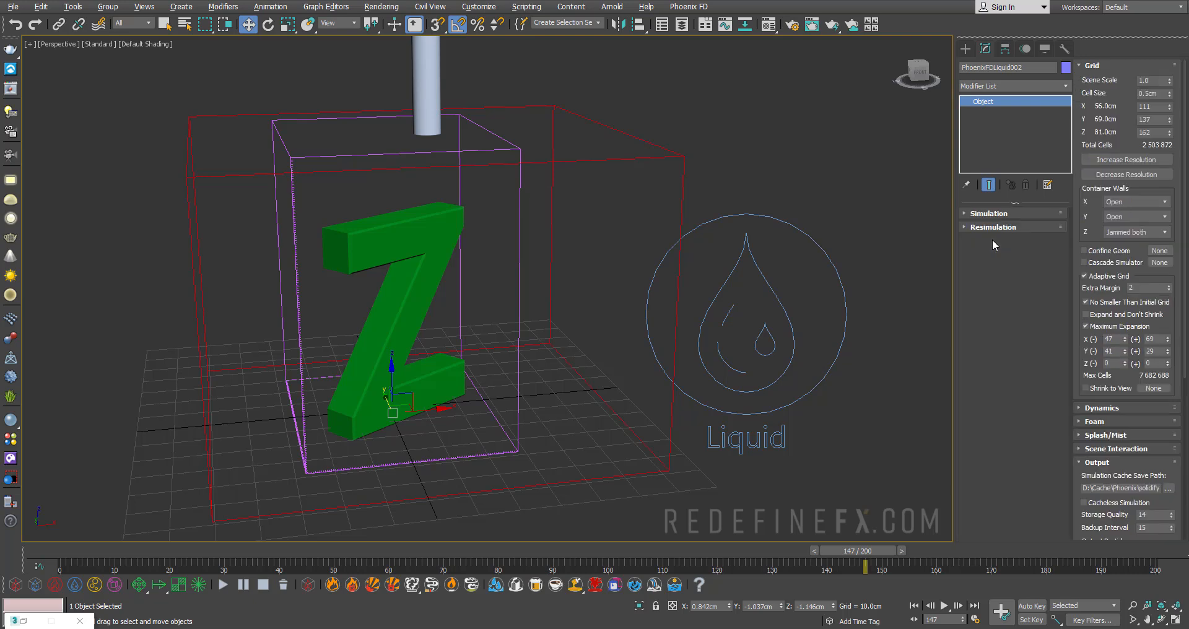
double_click(1162, 93)
key(Return)
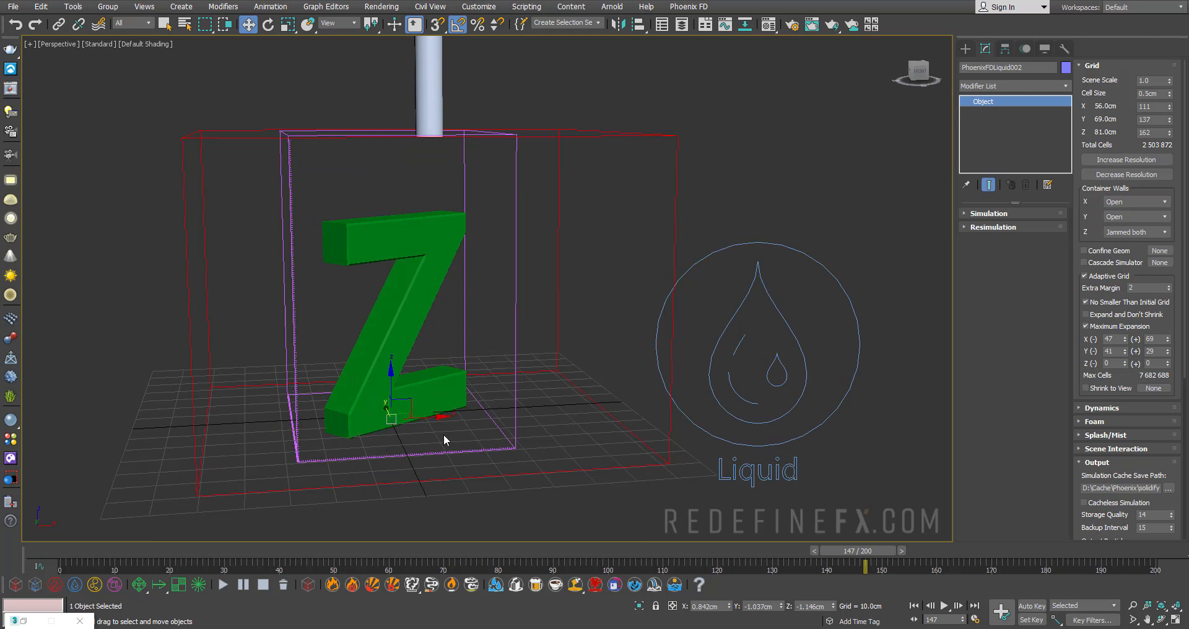
- Examine the simulator's adaptive grid and maximum expansion bounds around the letter Z from several angles
alt+middle_drag(700, 208, 629, 229)
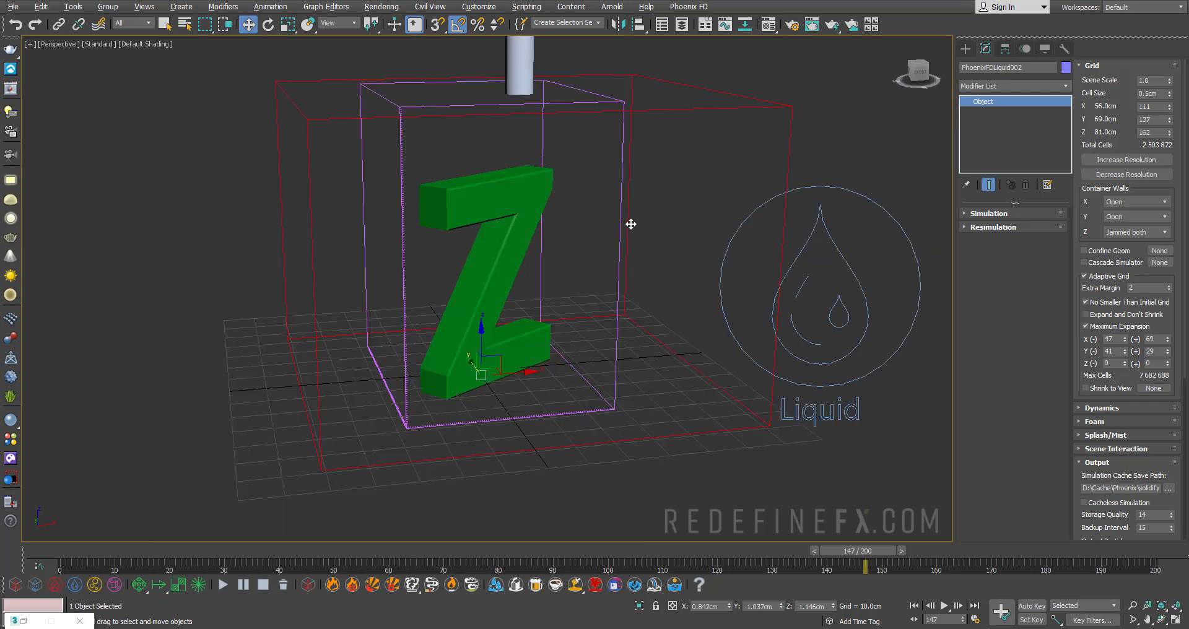
alt+middle_drag(638, 170, 730, 115)
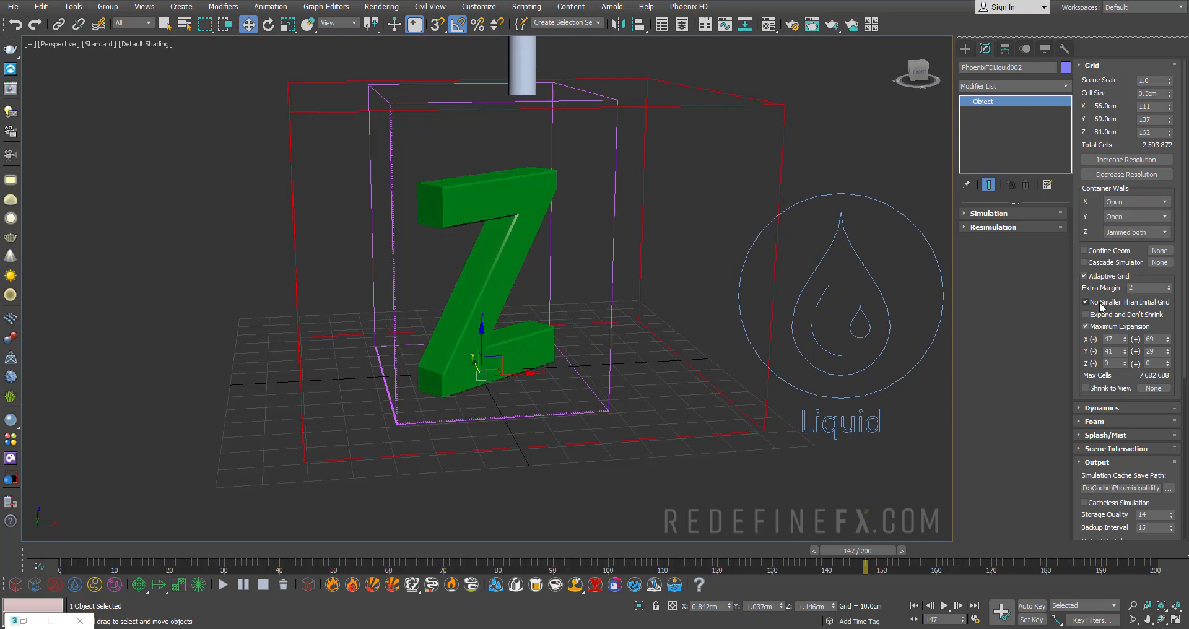
click(1098, 330)
click(1097, 329)
click(1097, 328)
click(1097, 328)
alt+middle_drag(681, 208, 698, 219)
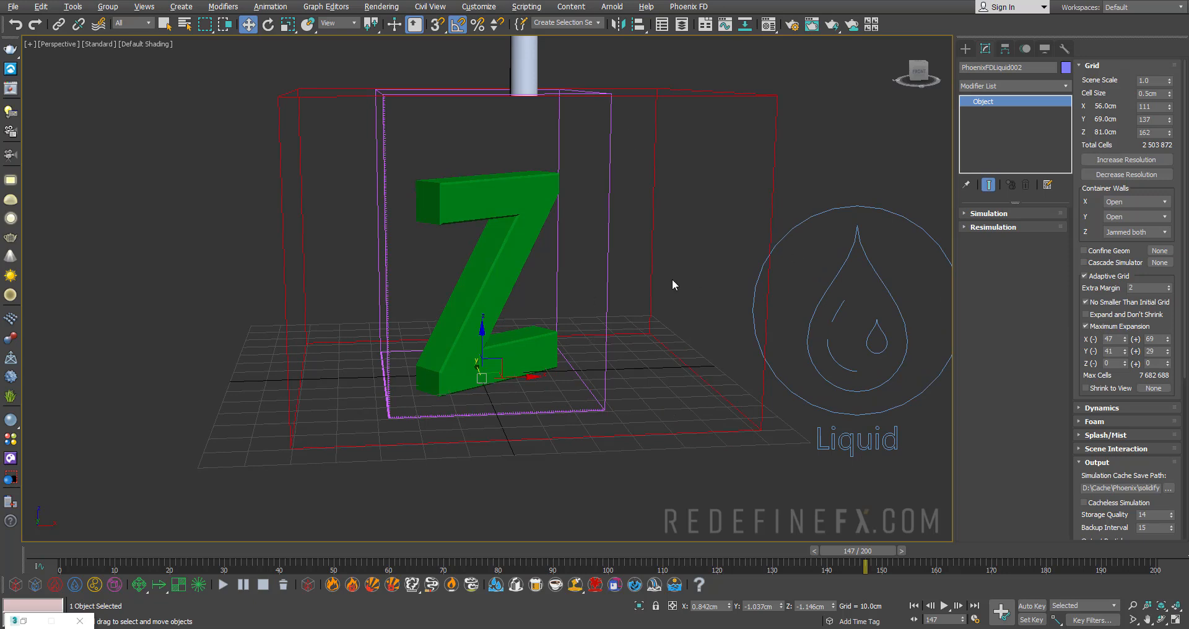
alt+middle_drag(671, 278, 664, 275)
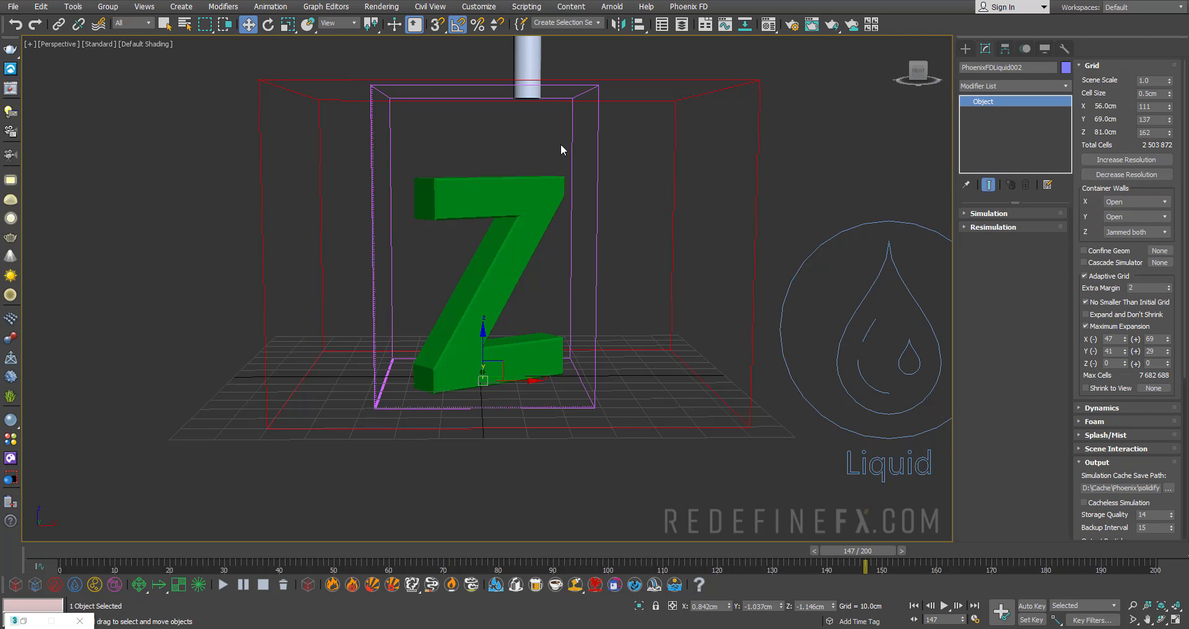
alt+middle_drag(724, 284, 738, 288)
alt+middle_drag(716, 243, 663, 163)
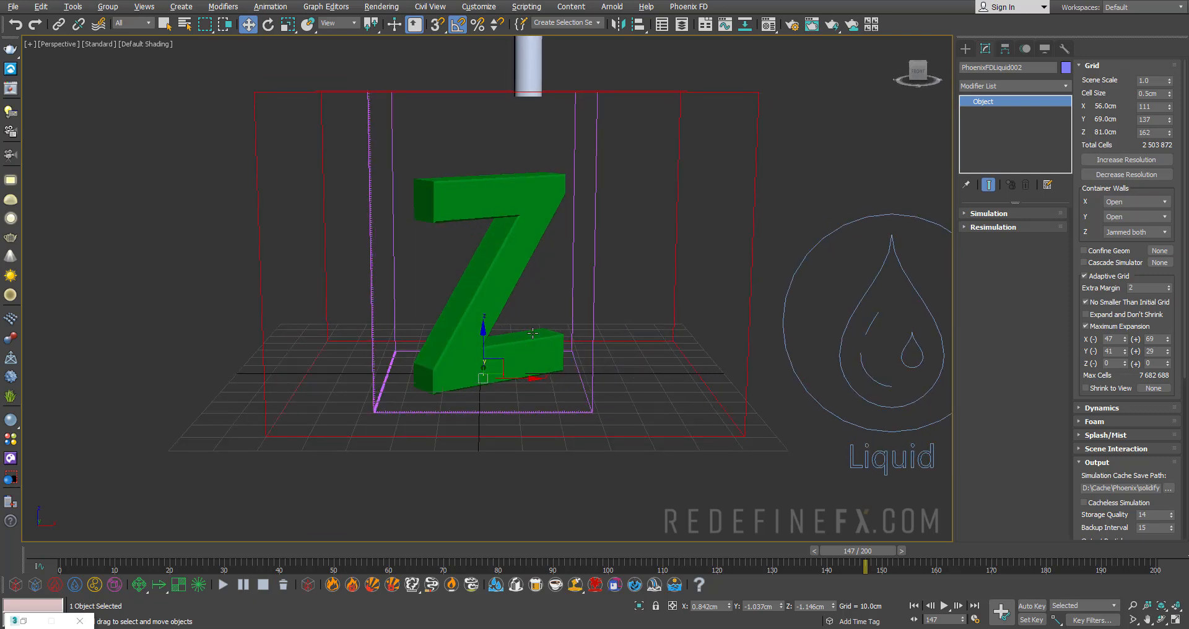
alt+middle_drag(532, 333, 560, 344)
alt+middle_drag(494, 190, 555, 208)
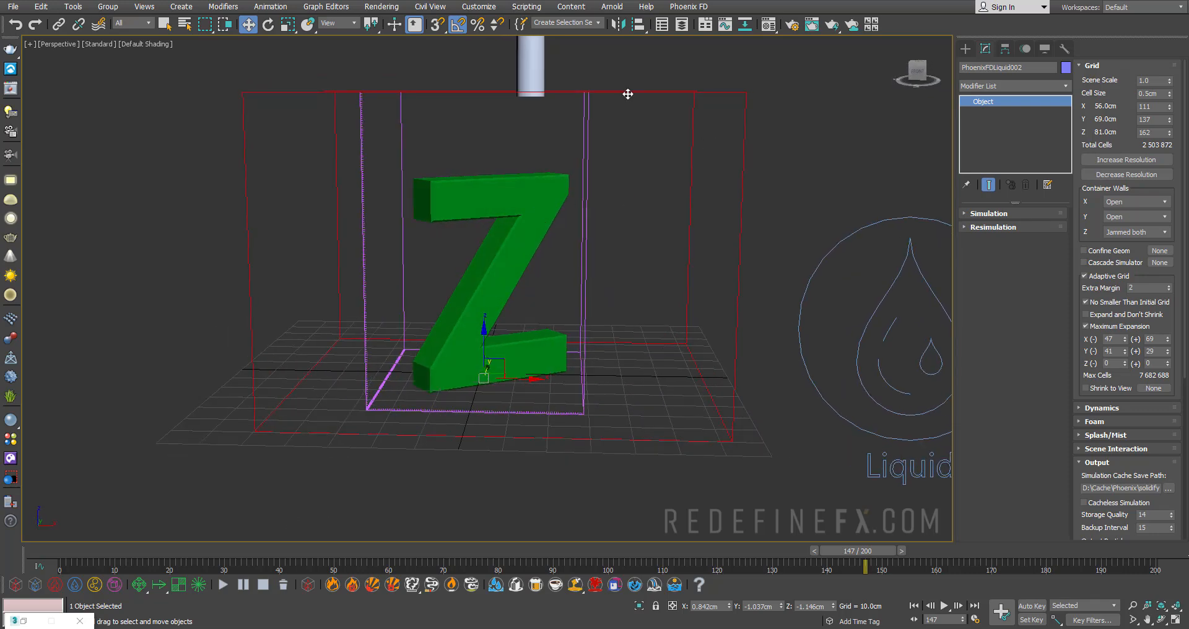
alt+middle_drag(611, 320, 796, 293)
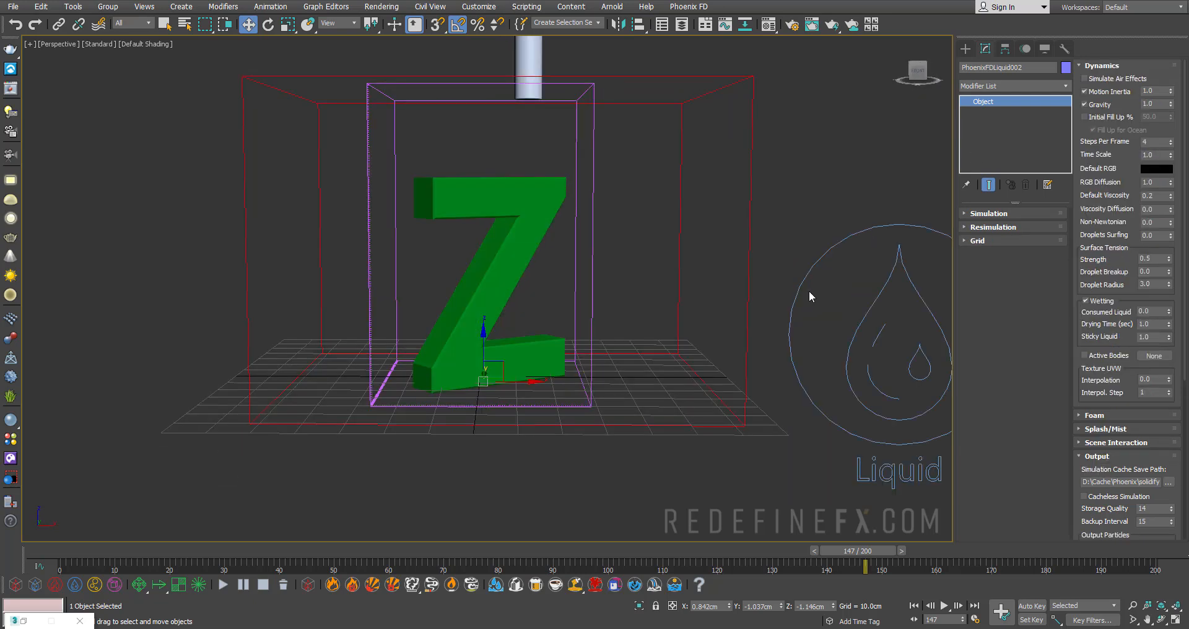
- Set the simulator's default viscosity to 0.0 in the dynamics settings
double_click(1157, 143)
double_click(1161, 195)
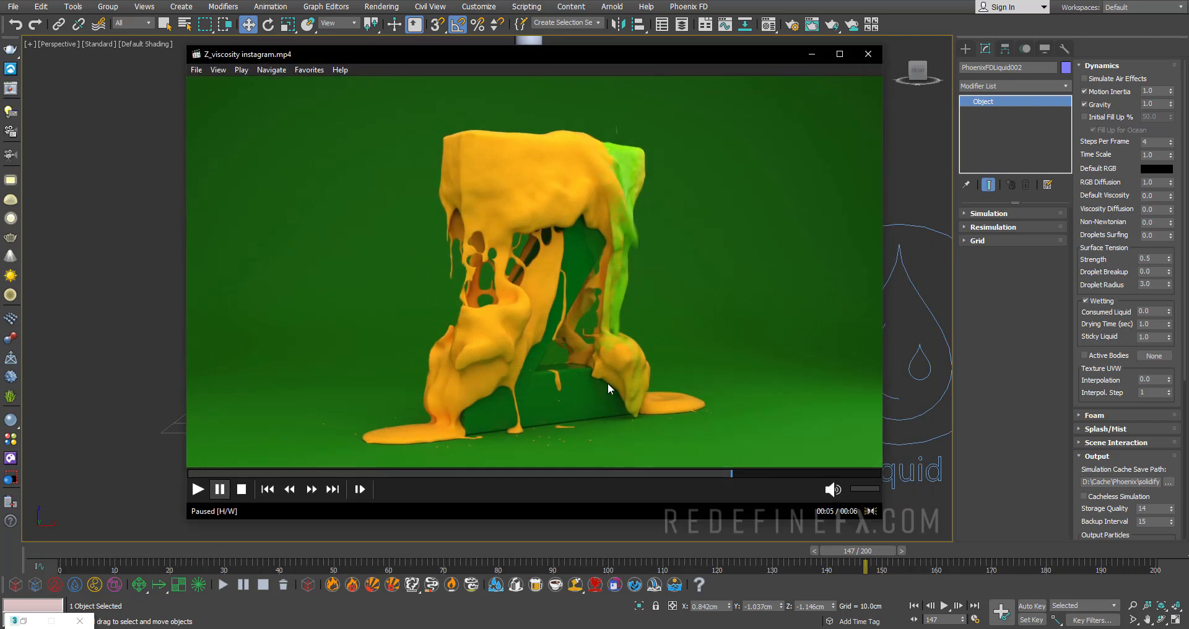
- Replay the Z_viscosity instagram.mp4 reference from its early frames to examine how the poured liquid flows over the Z
key(space)
key(space)
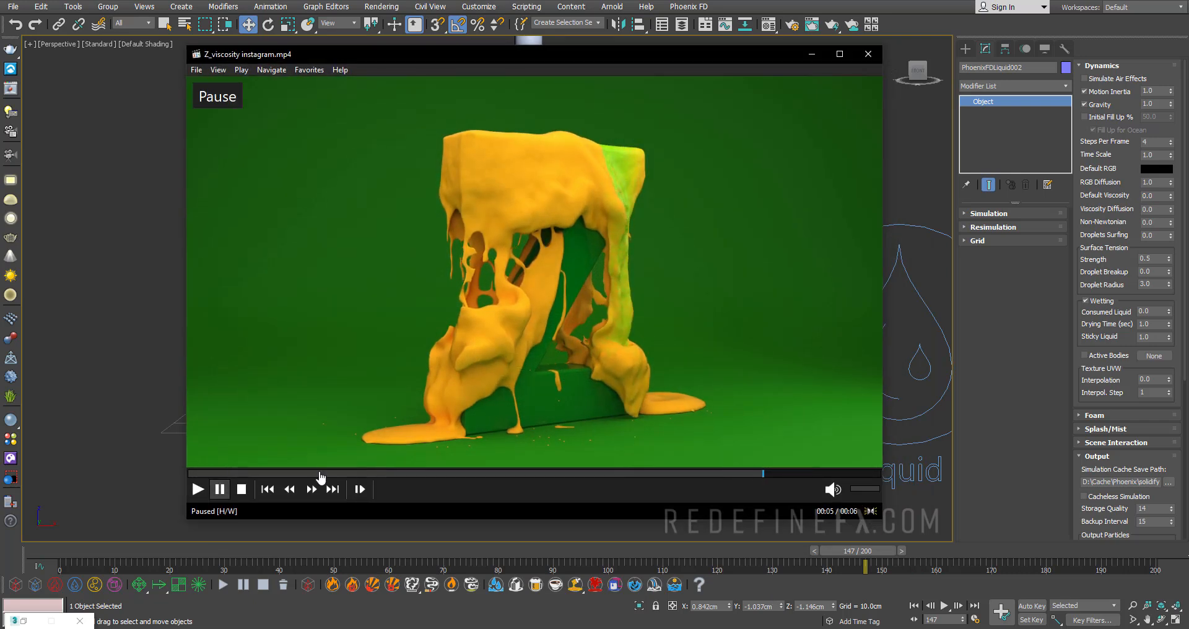
click(282, 475)
key(space)
key(space)
key(space)
key(space)
click(485, 143)
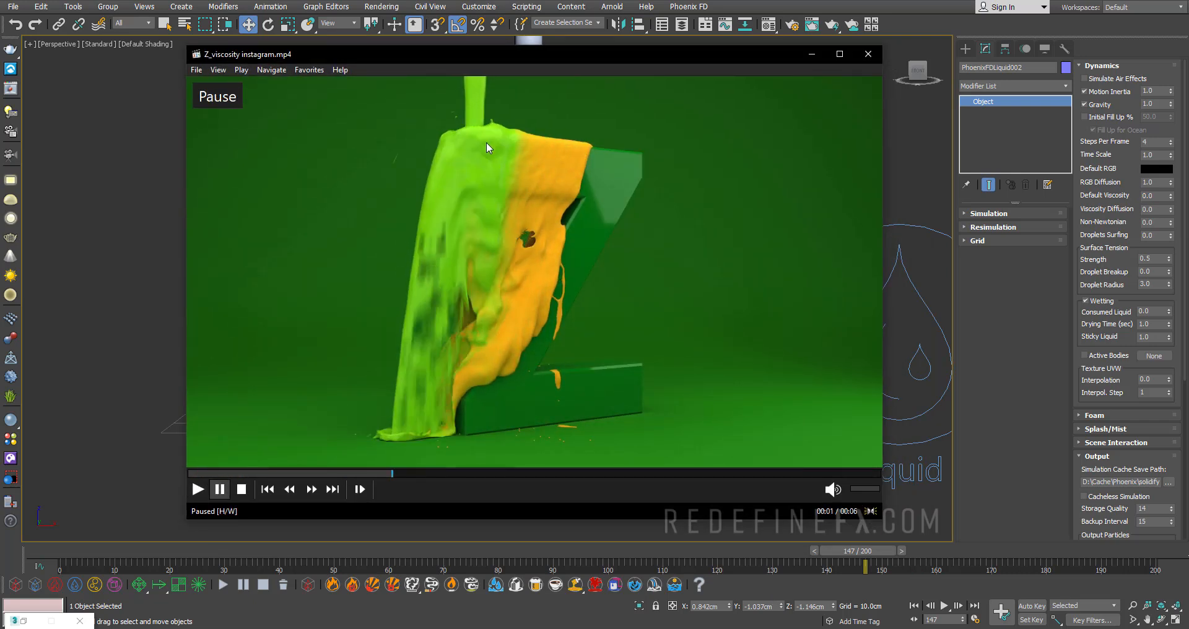
drag(496, 142, 491, 144)
click(806, 58)
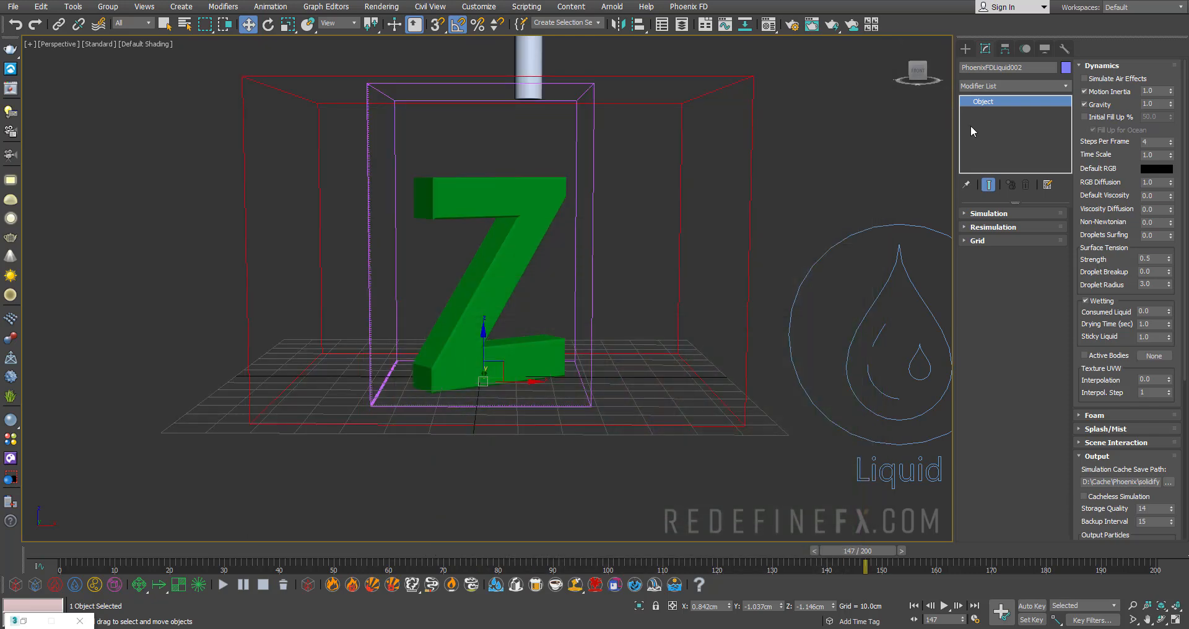
- Set the simulator's default viscosity to 0.2
click(1152, 195)
key(Return)
click(1159, 258)
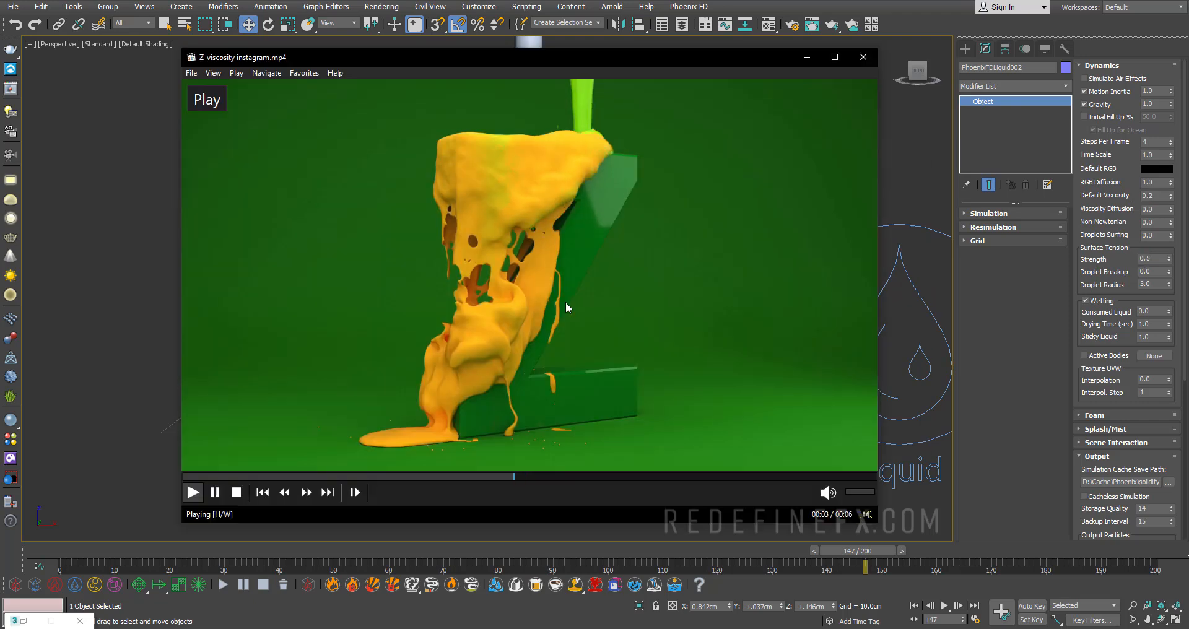
- Watch the reference video full screen, replaying its early part, to examine how the thick liquid holds together while pouring
double_click(558, 302)
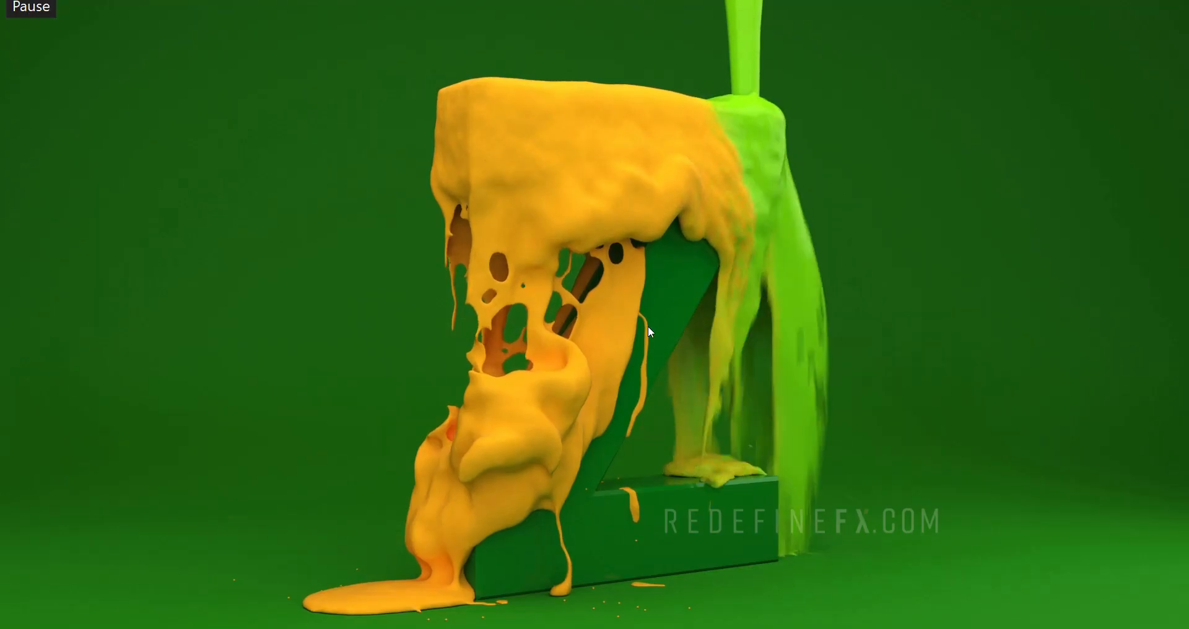
click(640, 385)
click(444, 609)
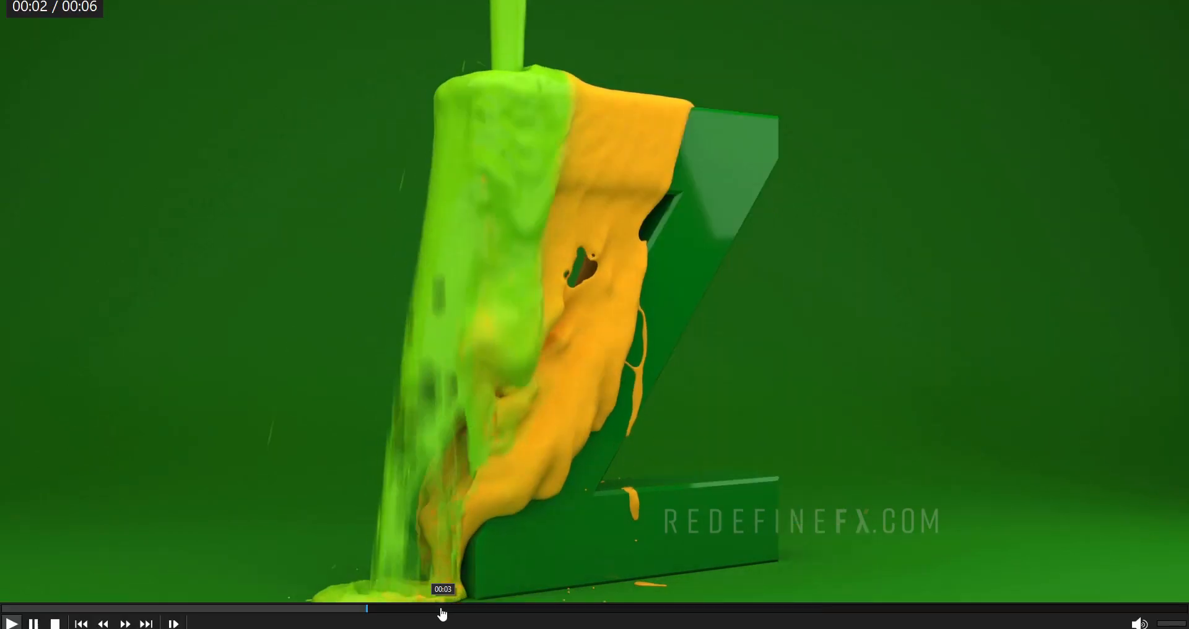
click(204, 610)
click(670, 359)
click(198, 609)
click(632, 352)
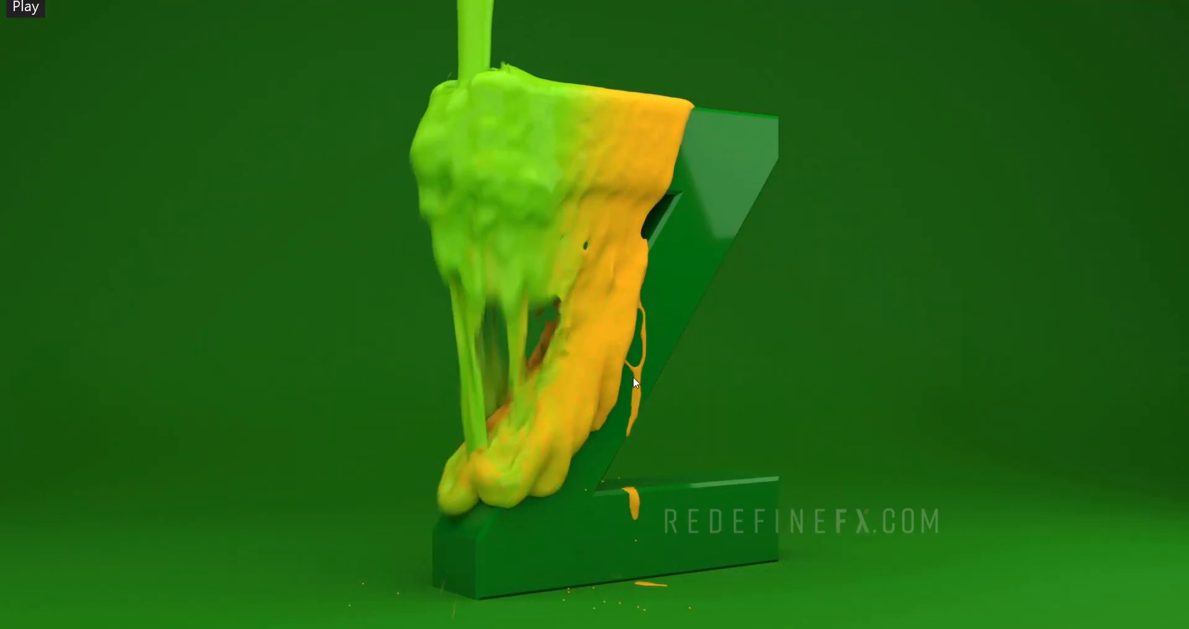
click(637, 384)
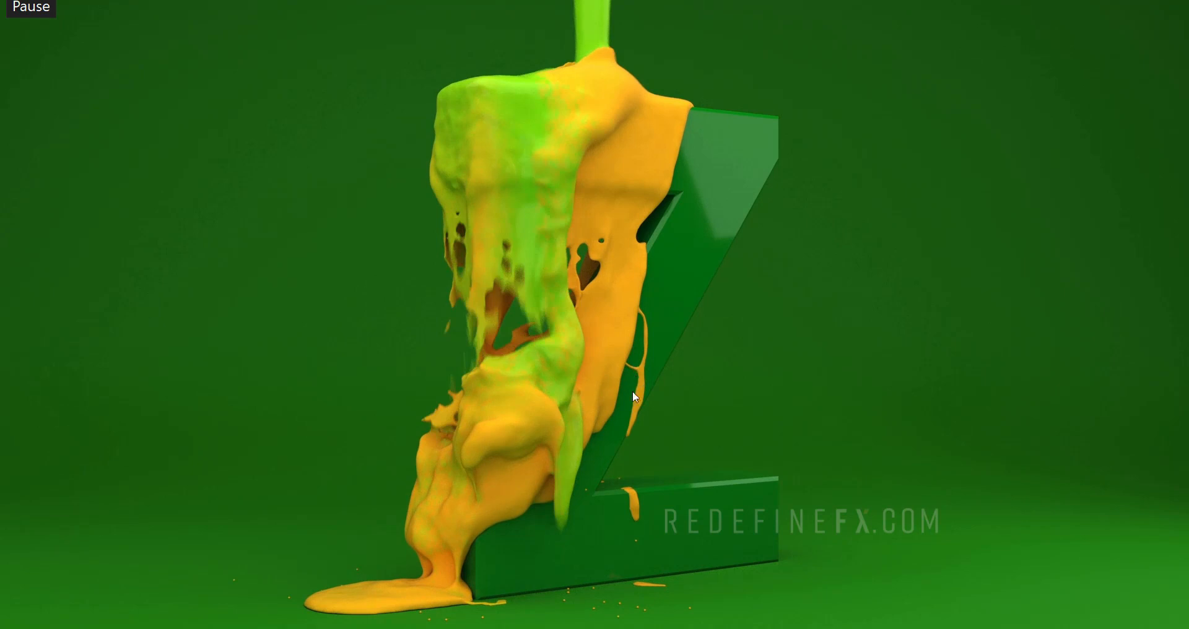
click(641, 368)
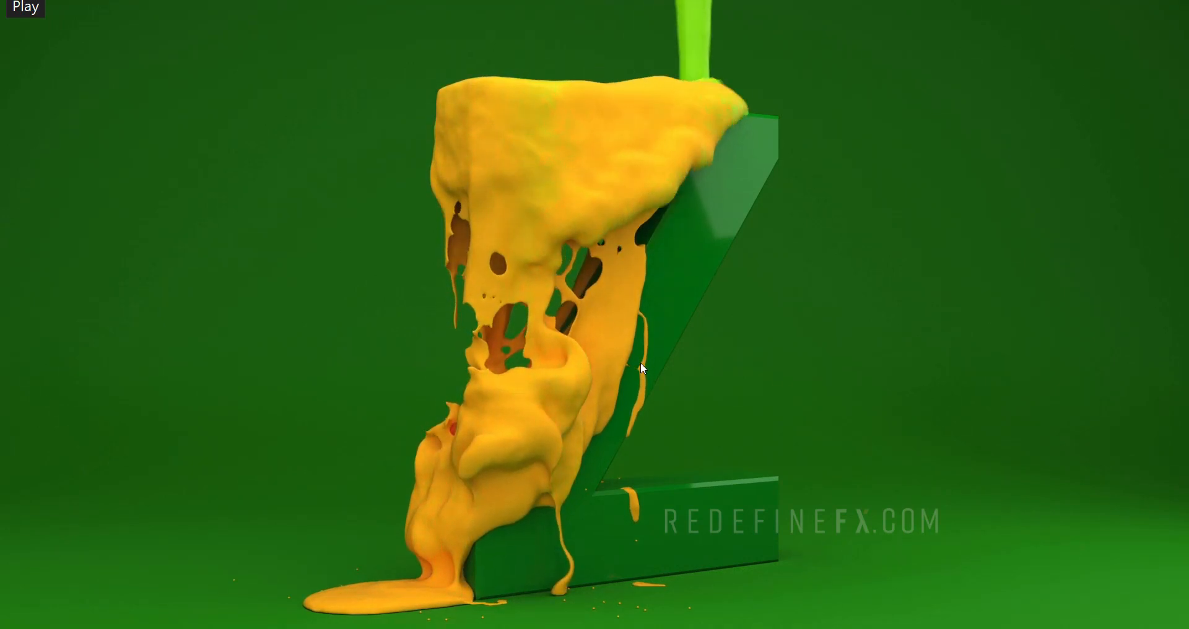
click(641, 319)
click(642, 317)
- Examine the strands and holes forming in the liquid near the video's end, and return the player to windowed view
click(488, 272)
click(501, 258)
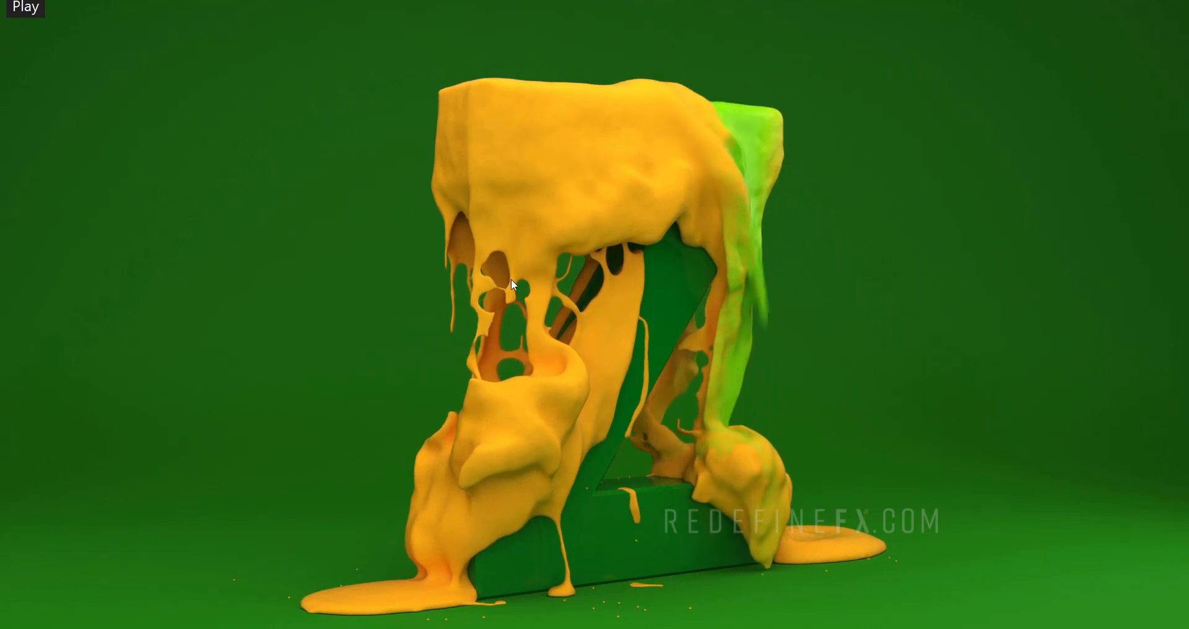
click(563, 268)
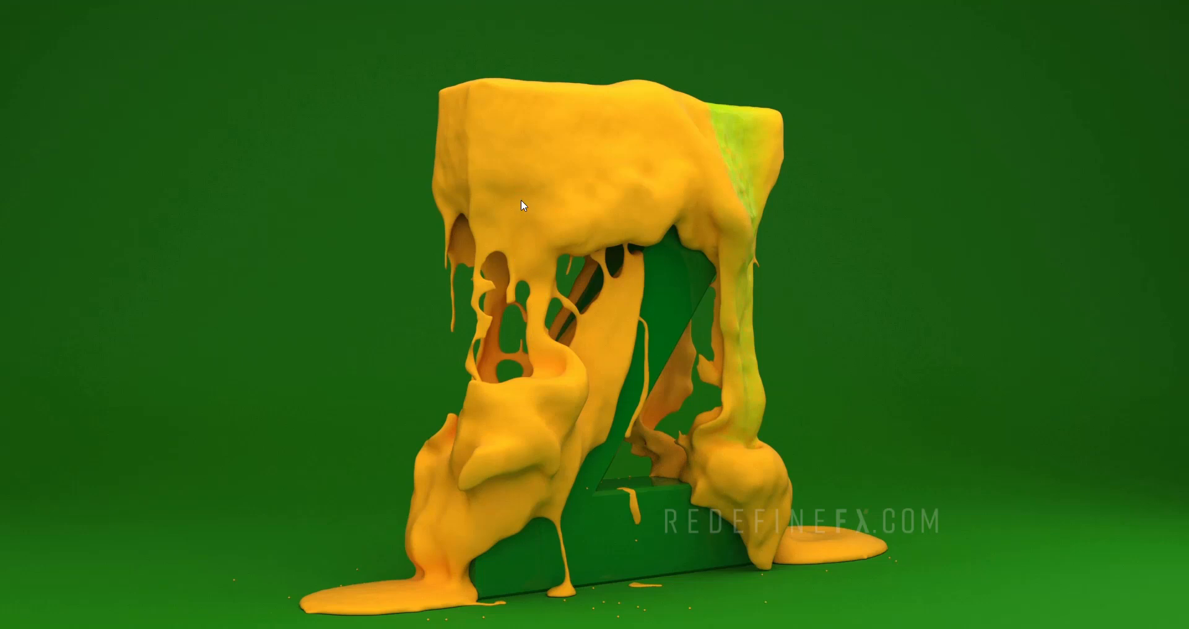
click(526, 263)
double_click(528, 262)
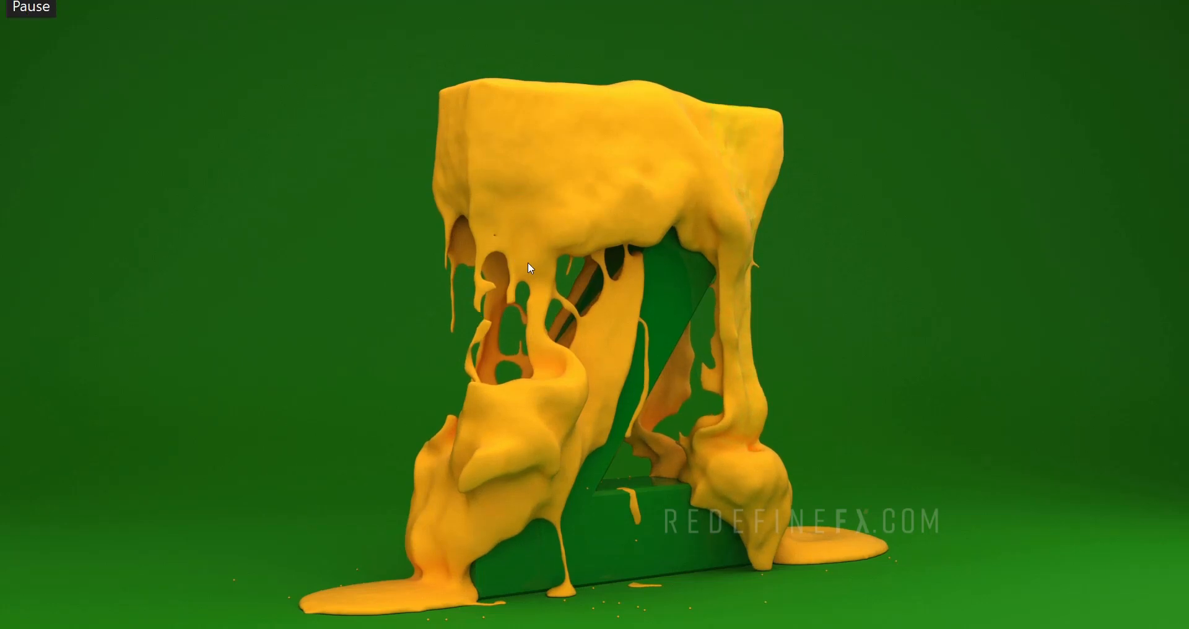
click(453, 252)
click(453, 255)
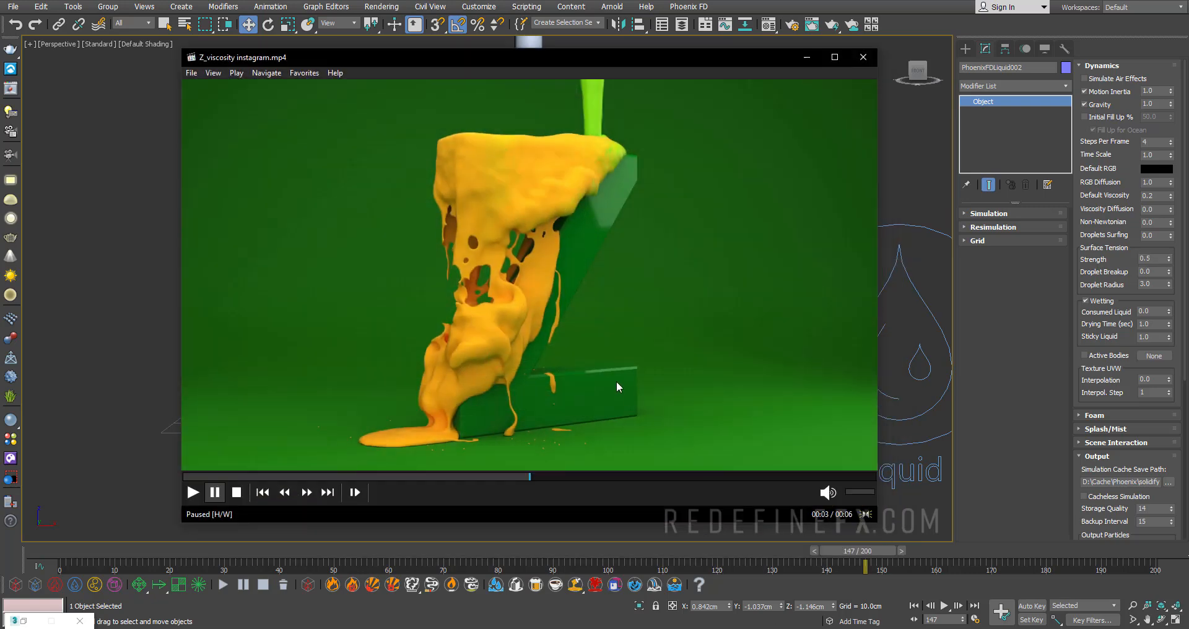
click(578, 284)
click(470, 160)
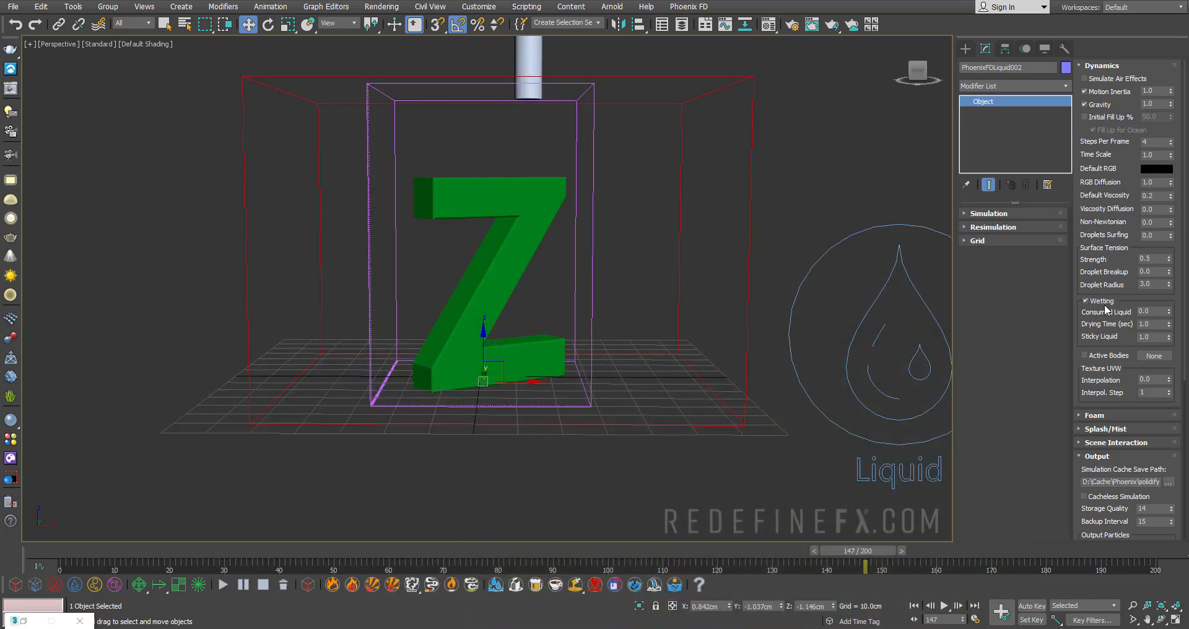
- Check the Wetting group's Sticky Liquid setting and compare it with how the liquid clings to the Z in the reference video
double_click(1152, 337)
click(870, 628)
click(553, 311)
click(588, 233)
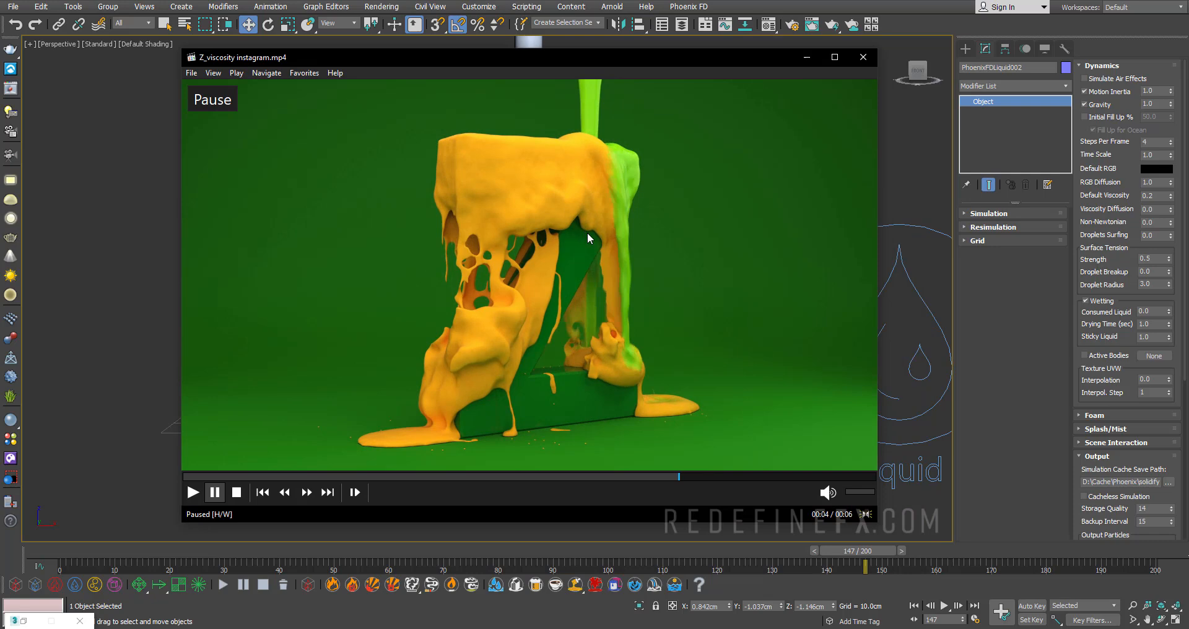
click(588, 239)
click(619, 205)
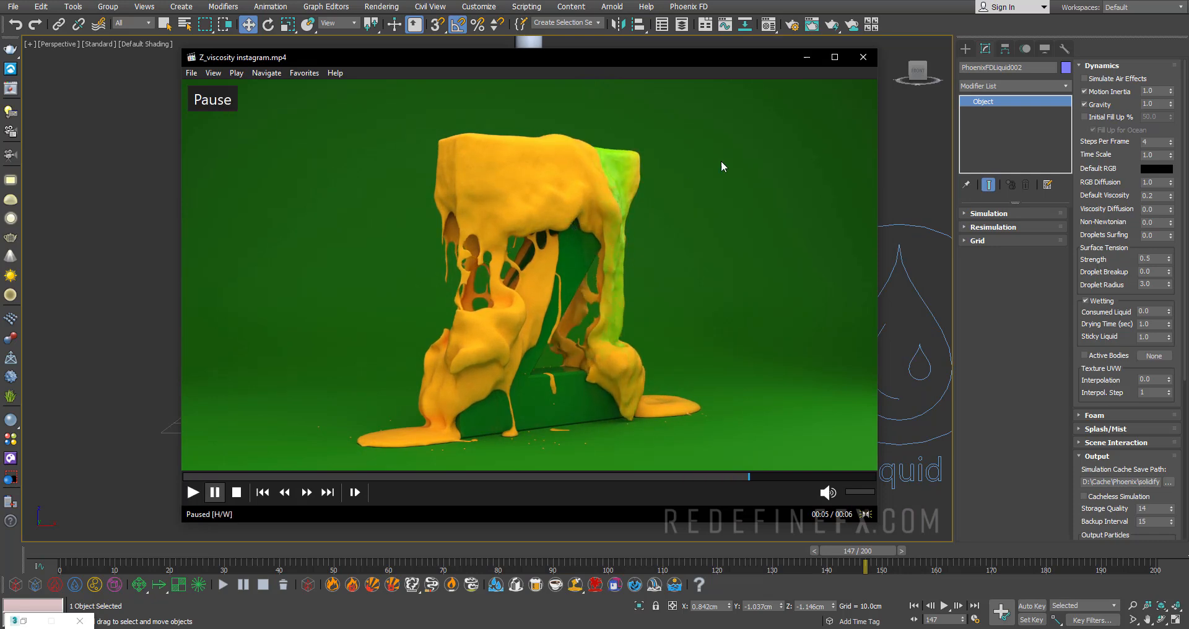
click(806, 57)
- Review the simulator's output particle and grid channels, and view the early pour in the reference video for comparison
click(1103, 65)
click(986, 309)
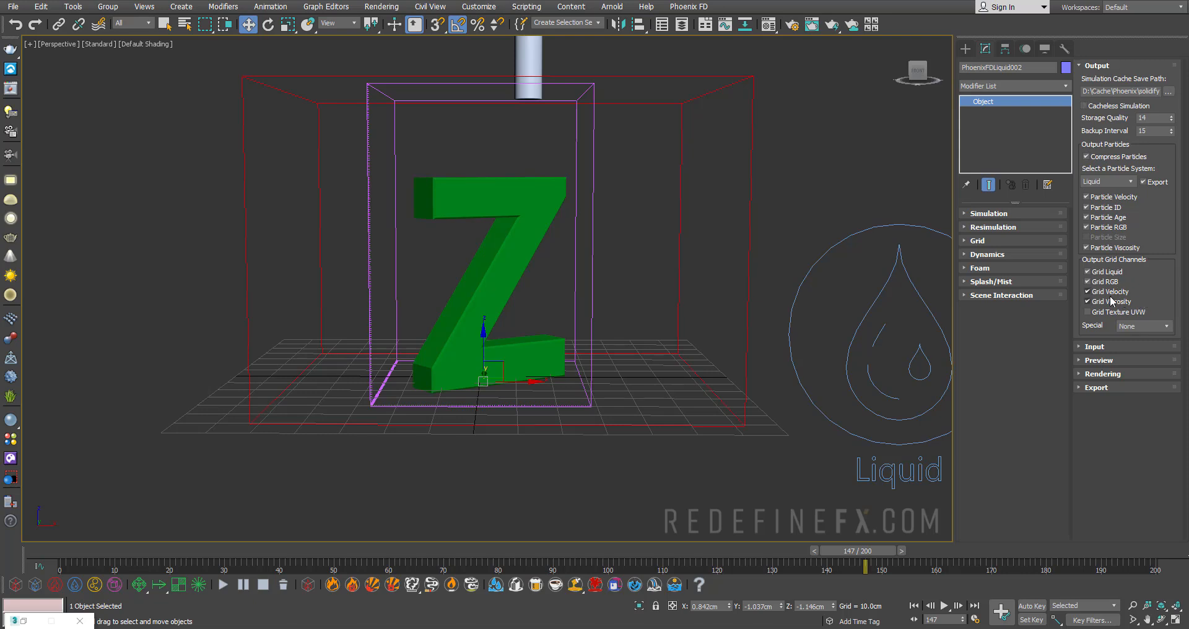
key(alt+Tab)
click(618, 292)
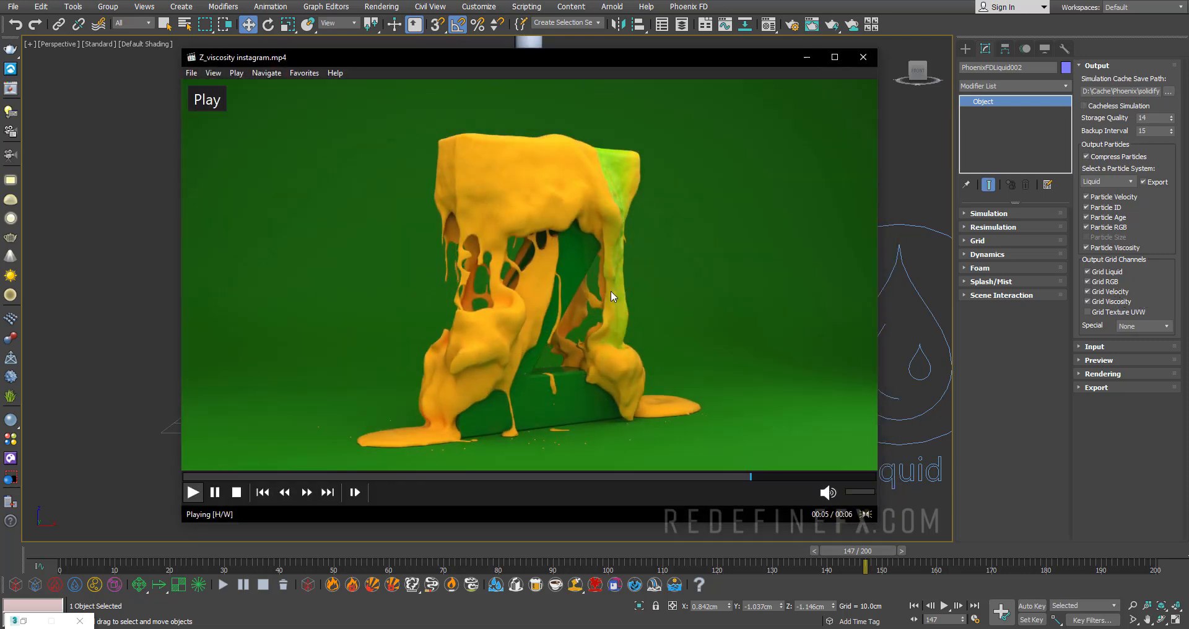
click(311, 477)
click(694, 134)
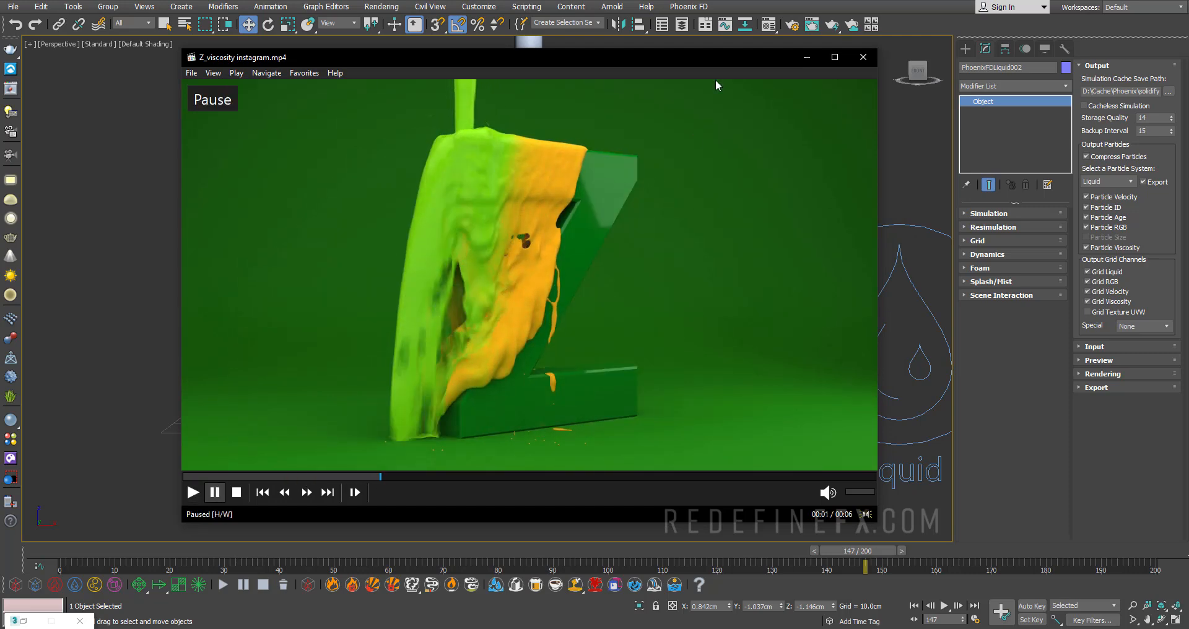
click(801, 59)
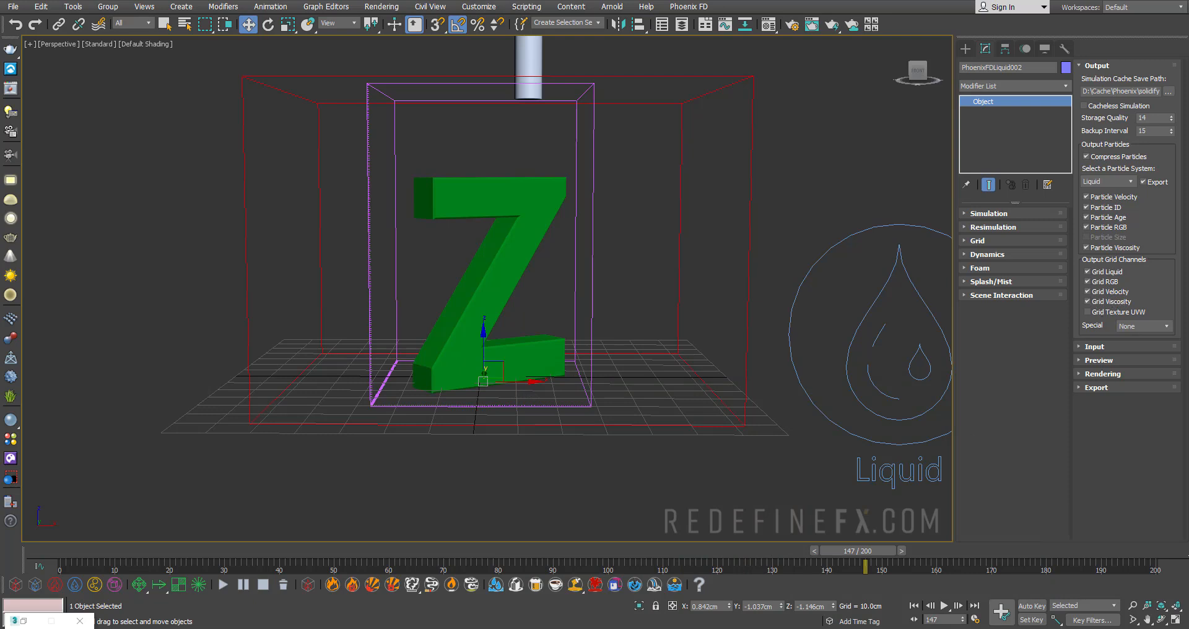
- Play the reference video further to examine the colour and thickness of the liquid covering the letter's upper bar
key(alt+Tab)
click(507, 225)
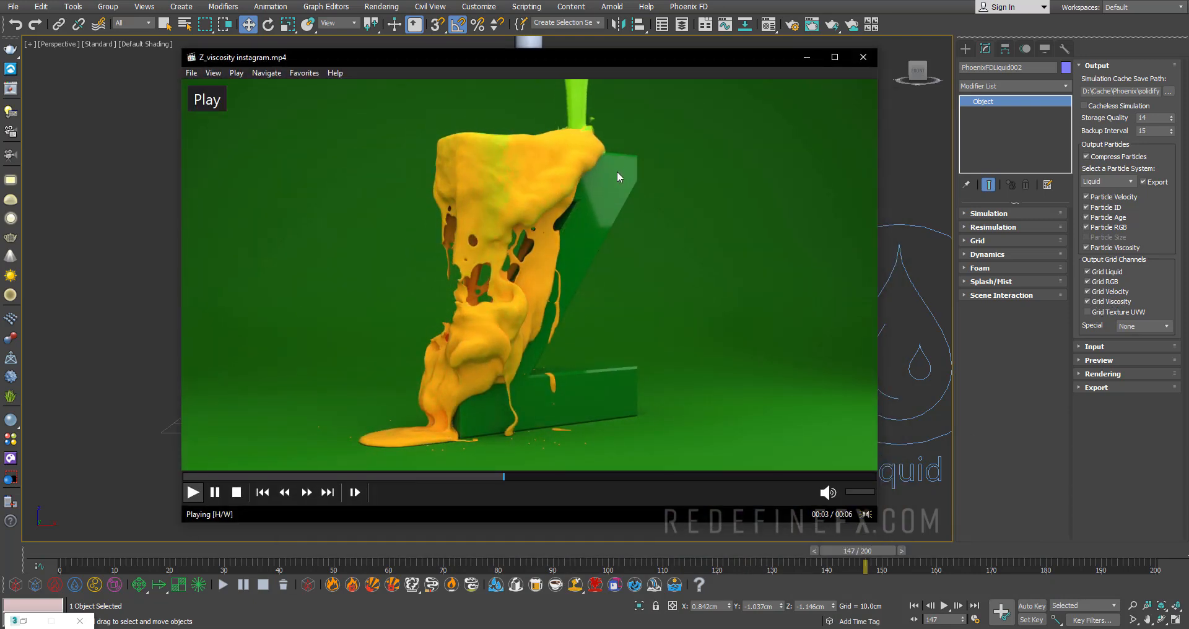
click(473, 162)
click(474, 162)
click(582, 196)
click(805, 60)
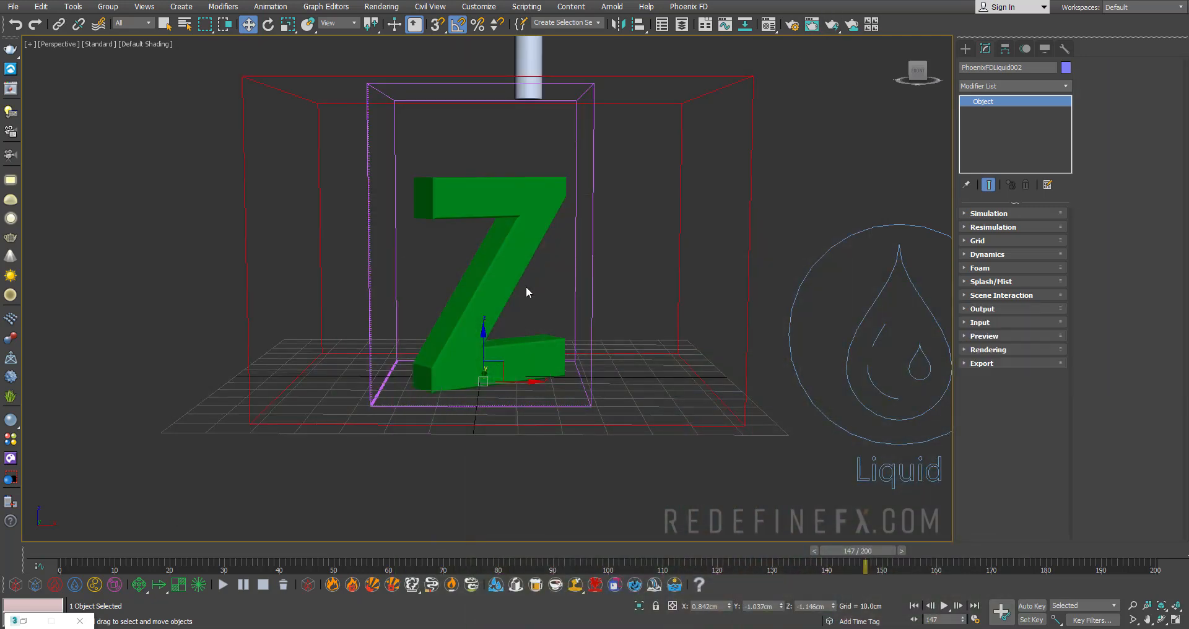
- Start the PhoenixFDLiquid002 simulation and inspect the liquid mesh flowing down the letter Z
scroll(527, 285, down, 5)
alt+middle_drag(527, 285, 537, 267)
click(222, 586)
key(z)
alt+middle_drag(391, 244, 418, 245)
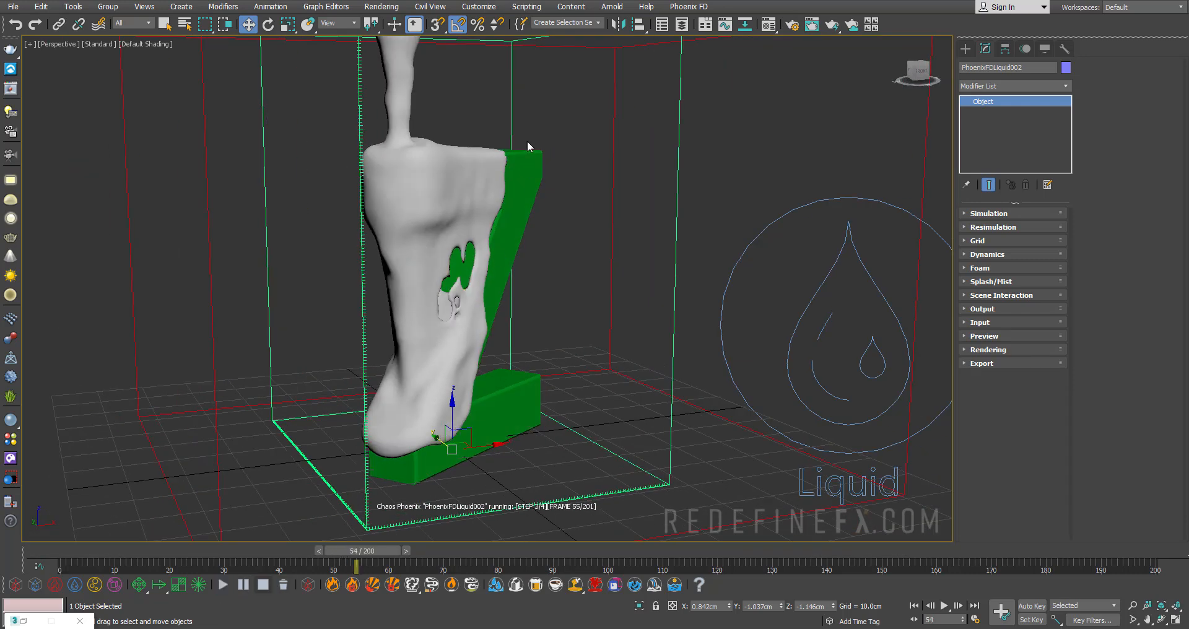
alt+middle_drag(480, 250, 459, 230)
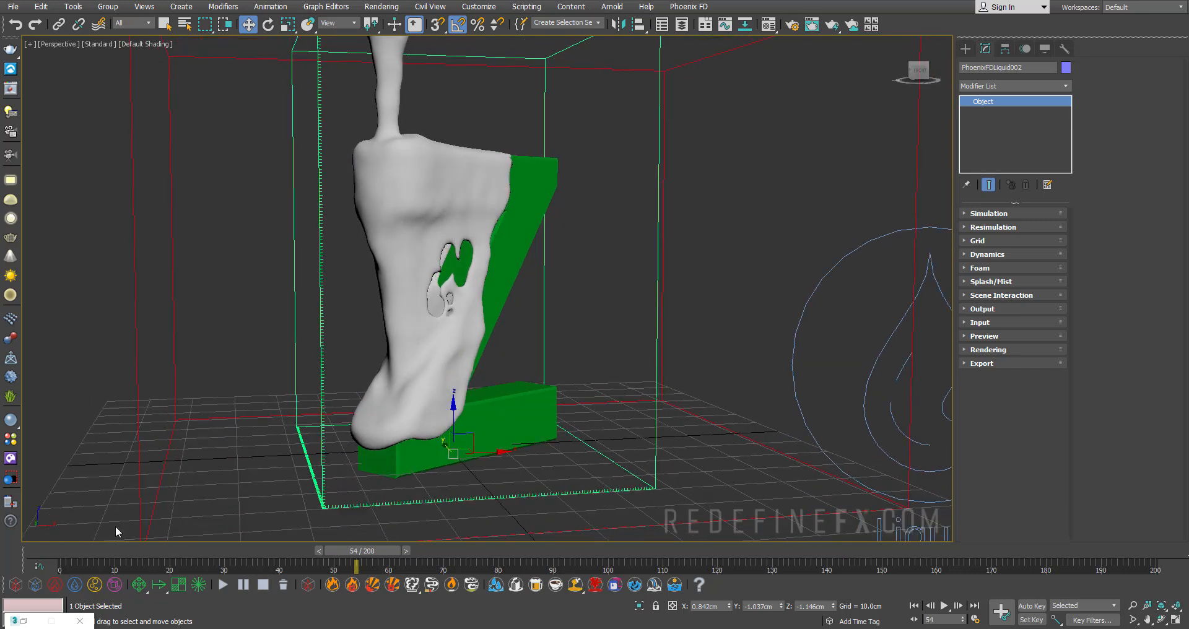
- Scrub the liquid simulation back to frame 42 and place a PhoenixFD Particle Tuner helper beside the Liquid source icon
drag(49, 549, 289, 566)
key(w)
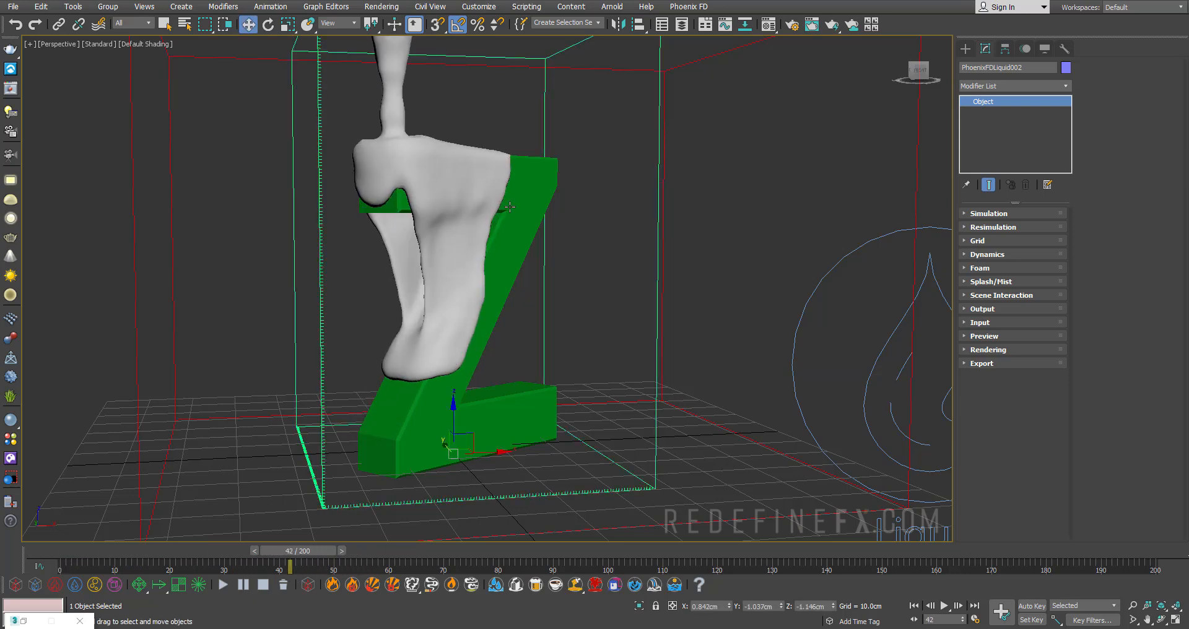
click(965, 48)
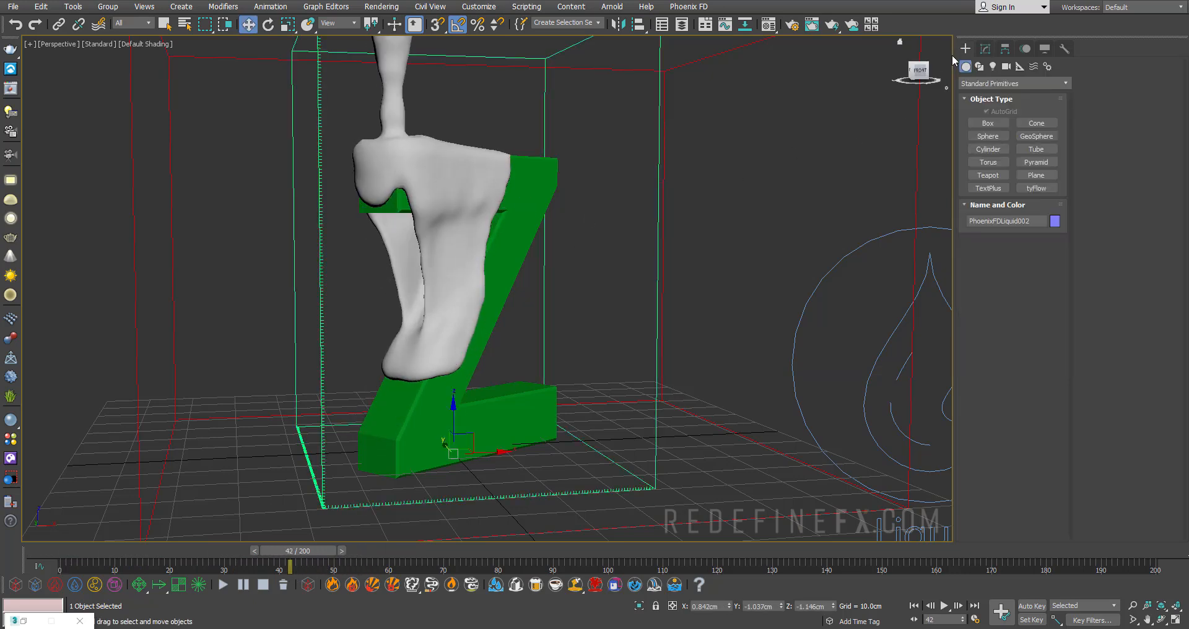
click(1021, 66)
click(1006, 83)
click(971, 228)
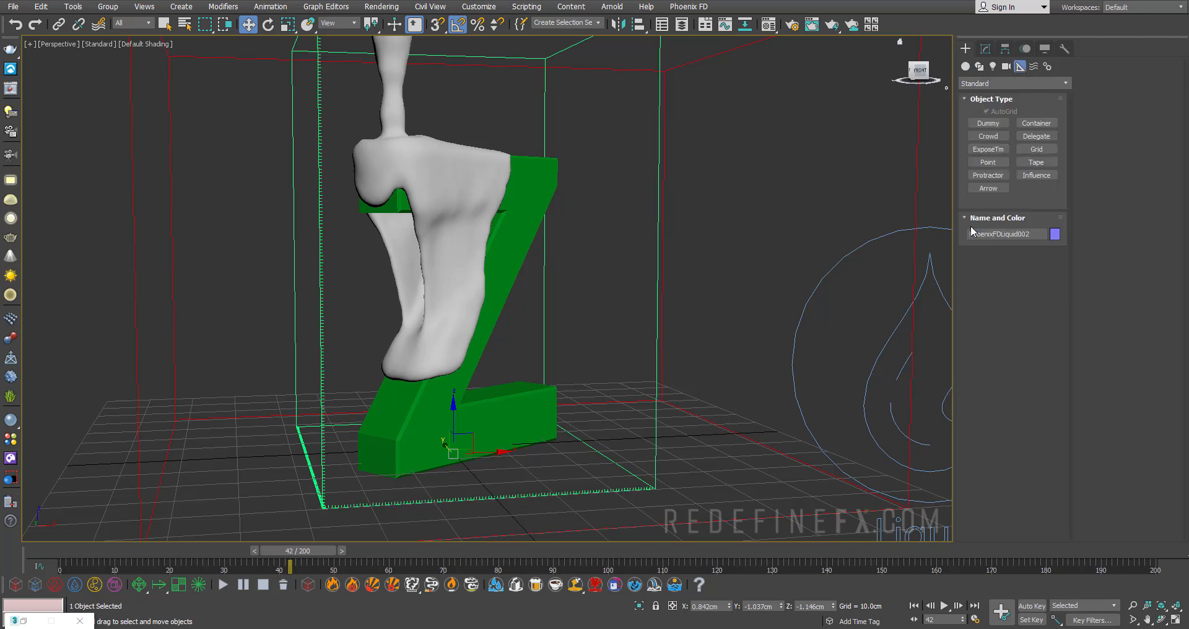
click(988, 188)
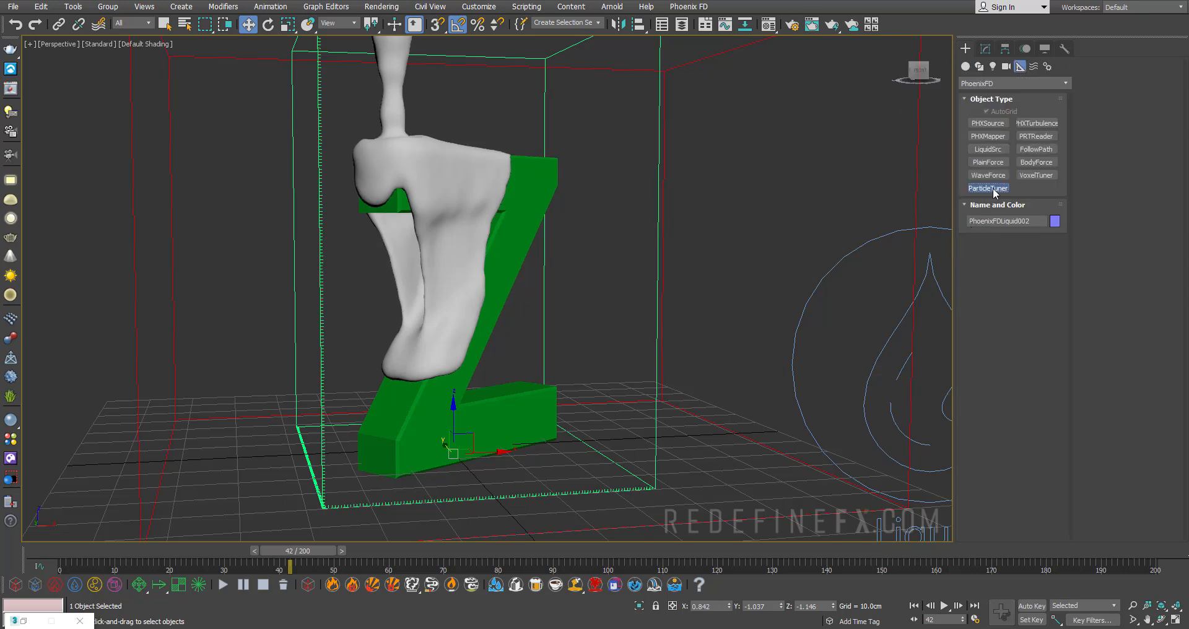
scroll(660, 362, down, 6)
drag(761, 332, 779, 376)
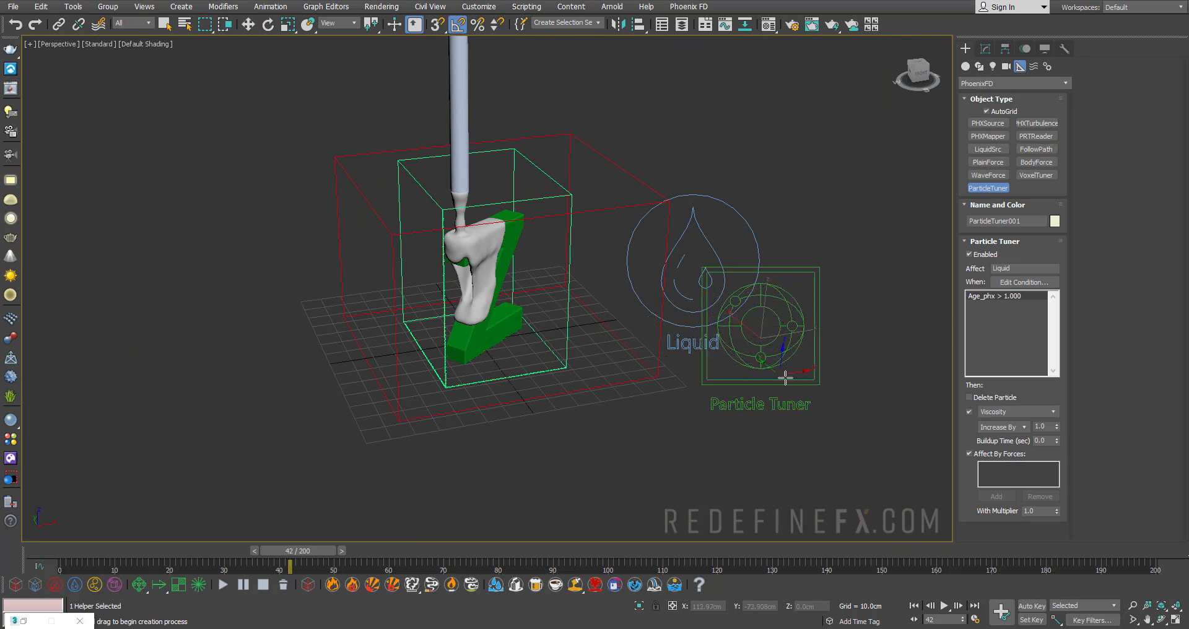
key(w)
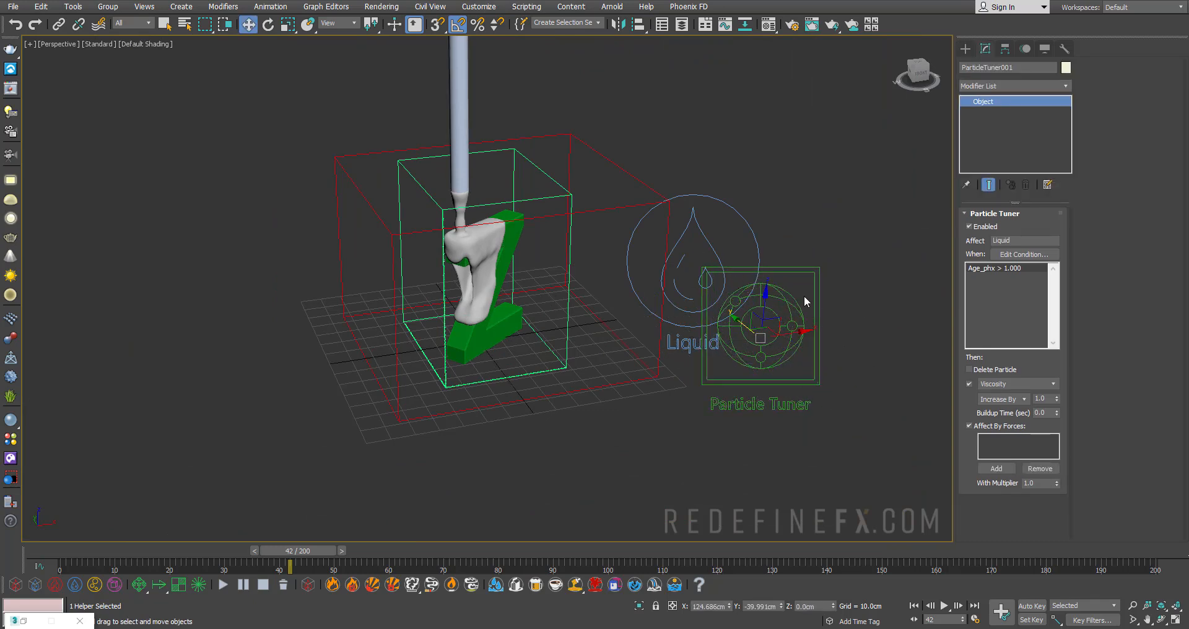
- Open the Particle Tuner's condition editor and examine the Age channel operand and the Is Greater Than comparison
alt+middle_drag(753, 295, 710, 283)
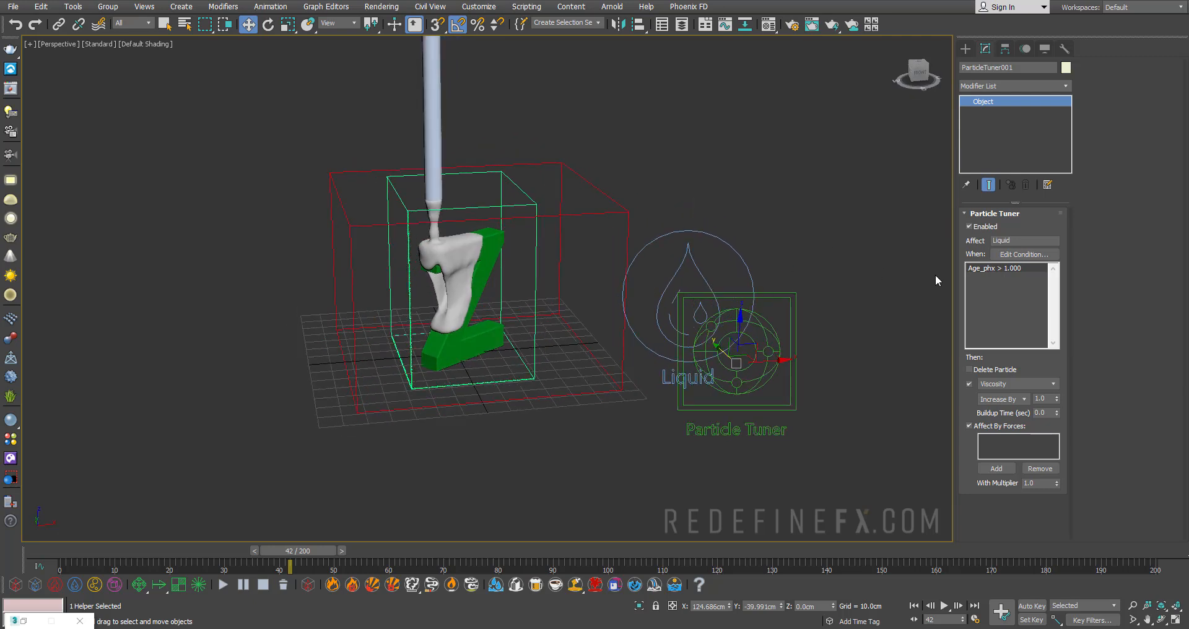
alt+middle_drag(633, 290, 619, 286)
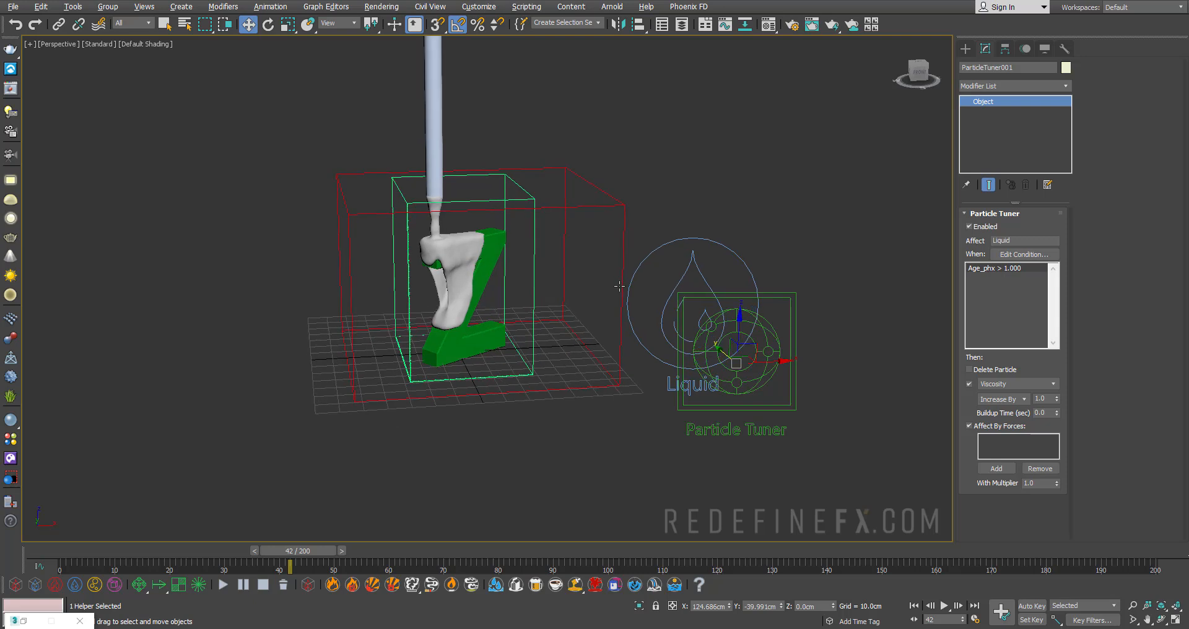
scroll(471, 283, up, 2)
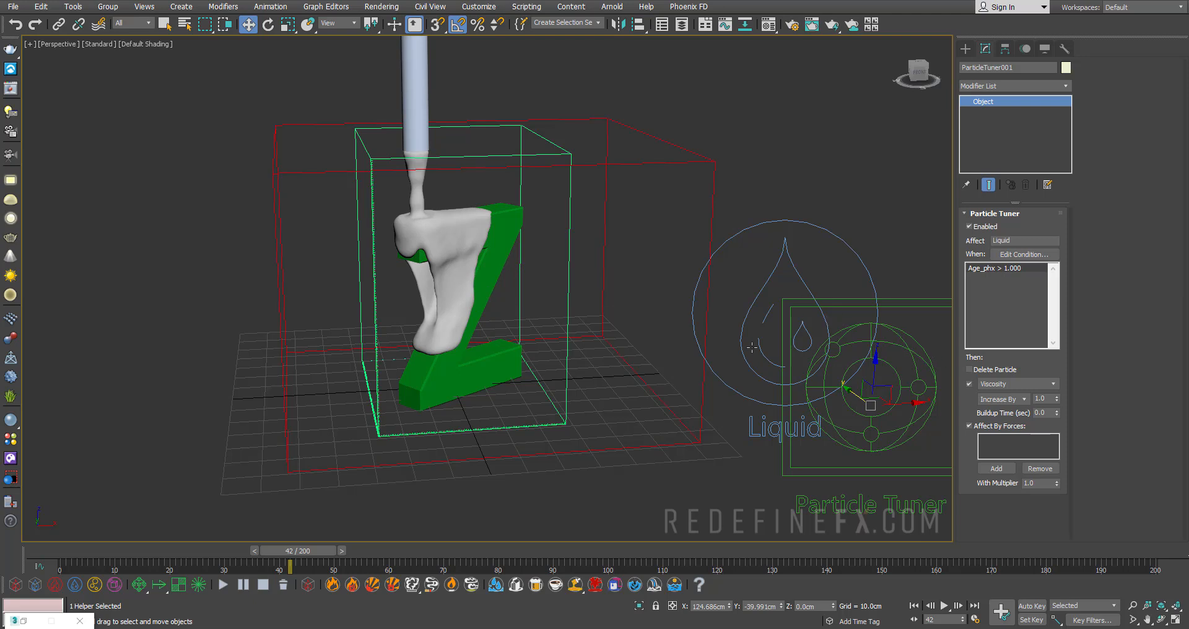
middle_drag(752, 234, 709, 222)
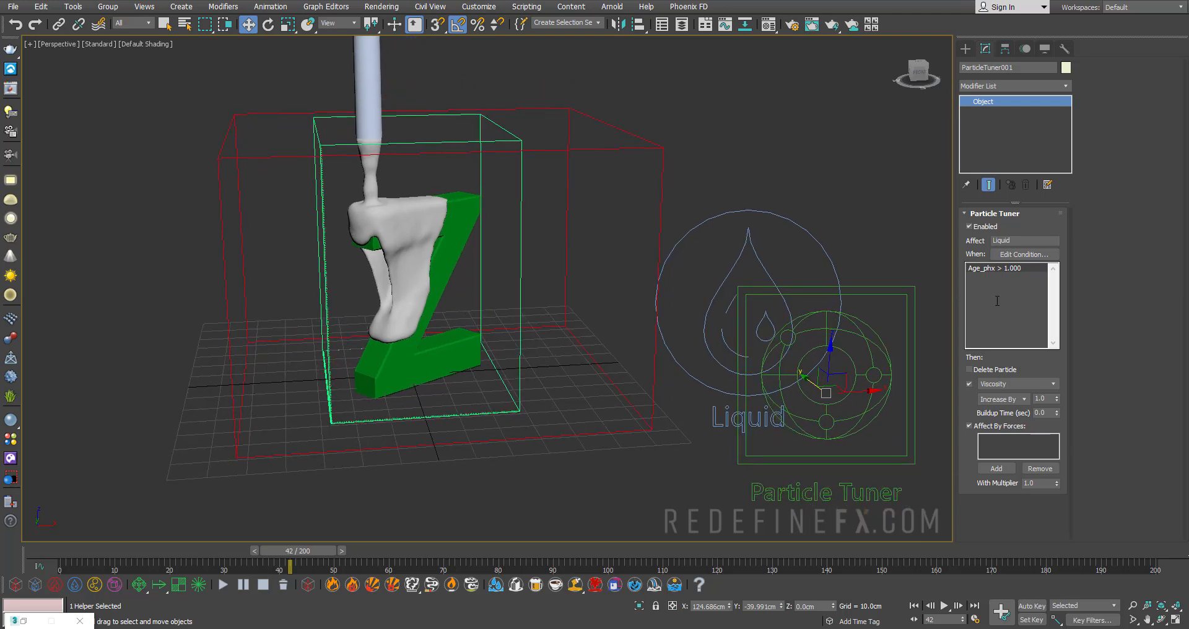
click(1024, 254)
click(460, 227)
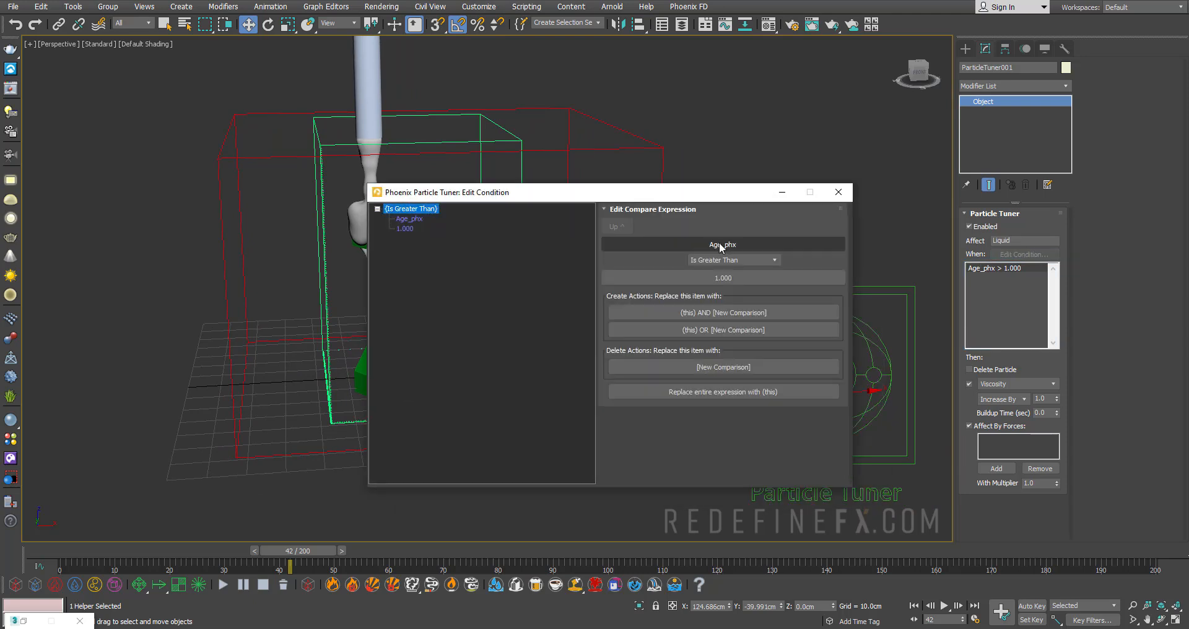
click(733, 244)
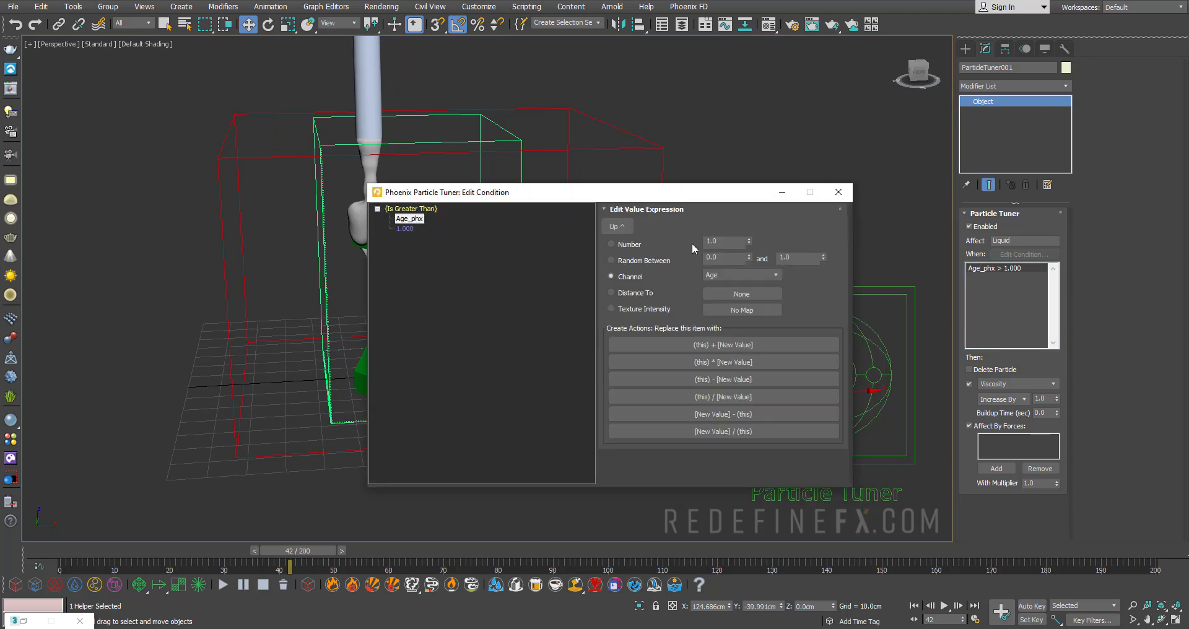
click(405, 210)
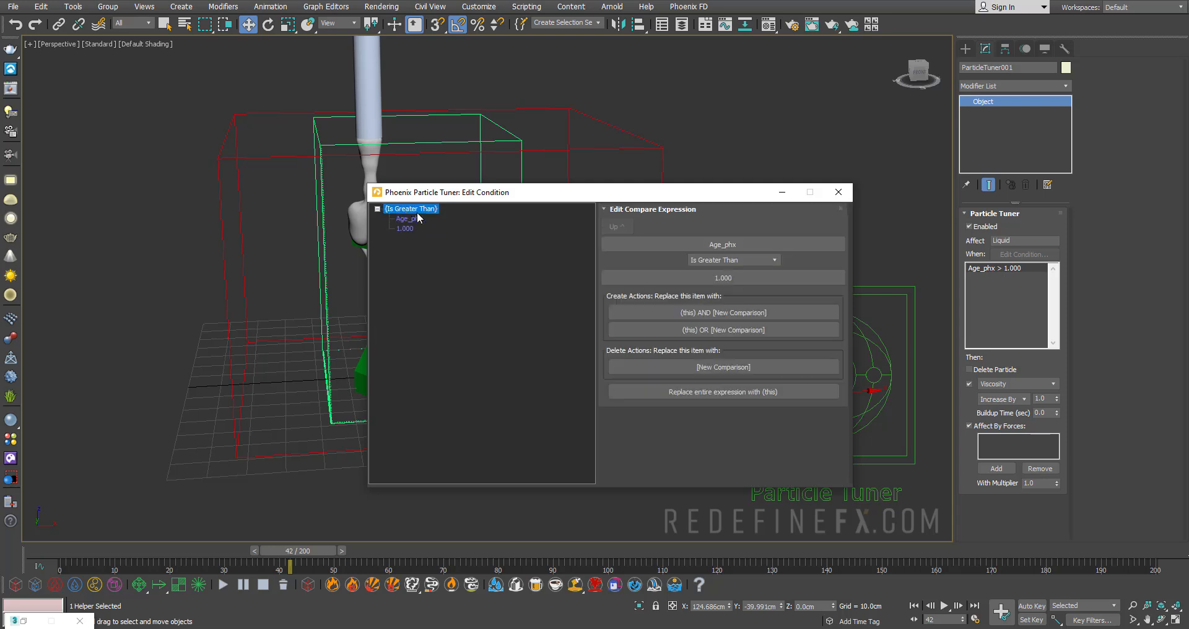
click(733, 263)
click(732, 263)
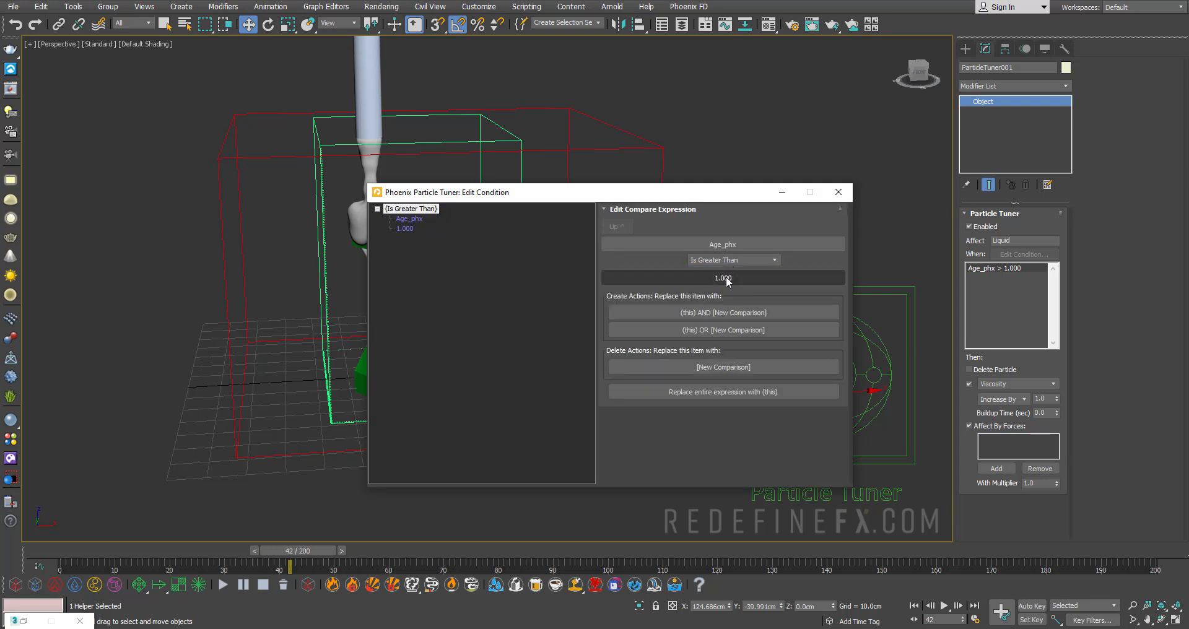
- Replace the fixed age threshold in the tuner's condition with a random value between 0.5 and 1.5
drag(706, 192, 797, 159)
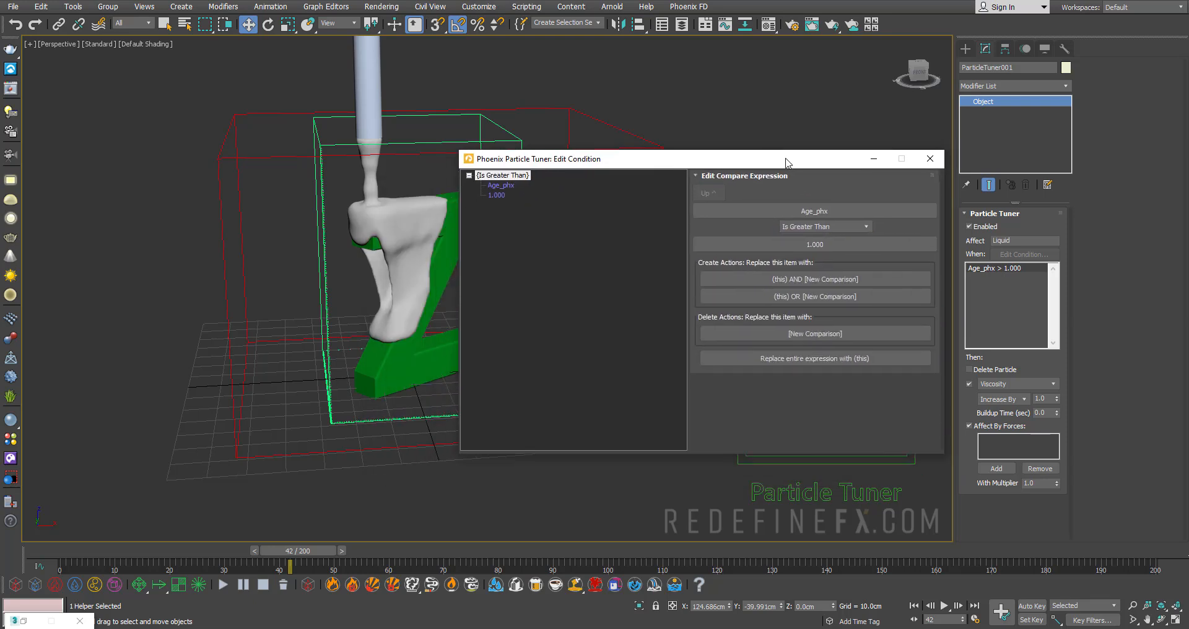
click(815, 245)
click(727, 225)
click(805, 225)
text(0.5)
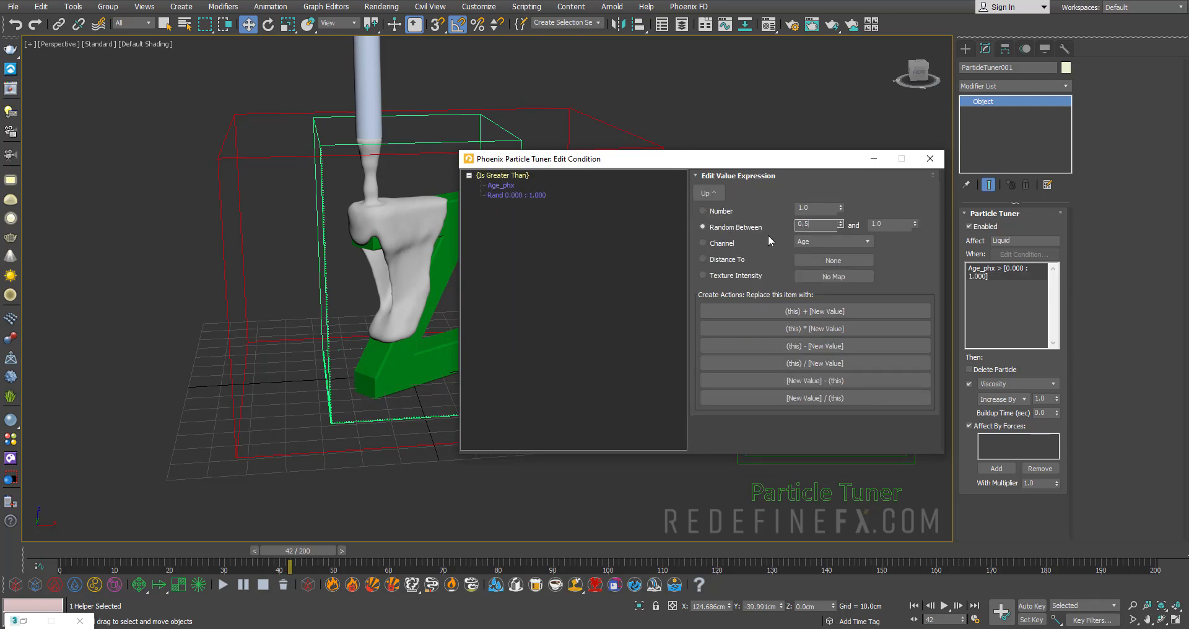
key(Tab)
drag(839, 159, 841, 147)
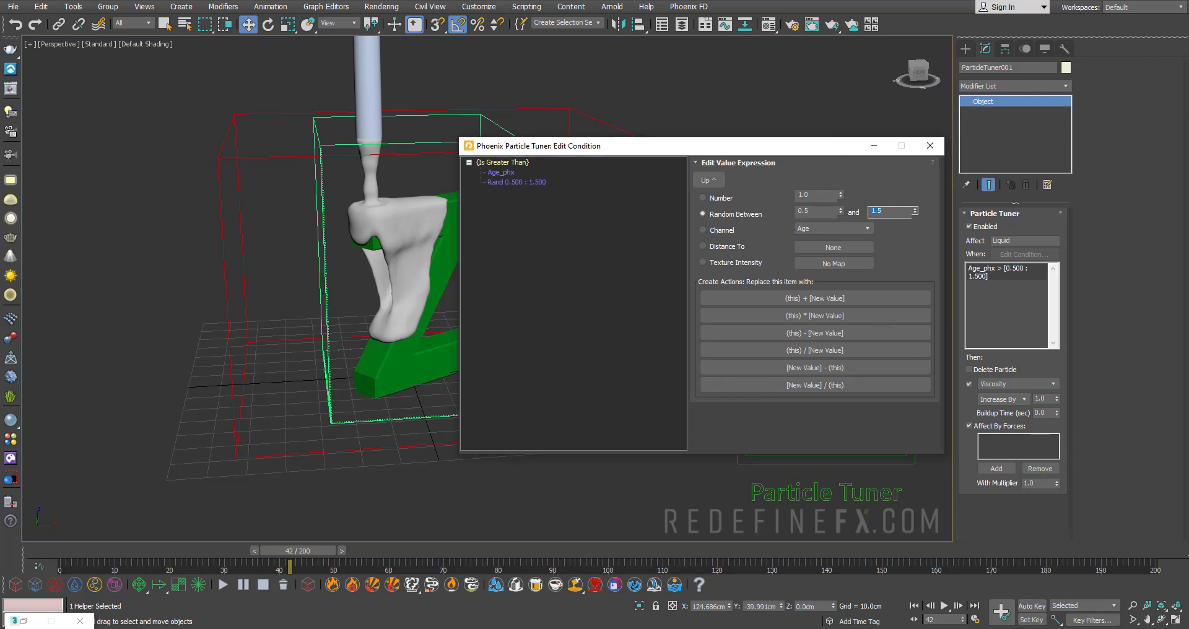
- Check the scene's frame rate against the random age range, and close the tuner's condition editor
click(975, 618)
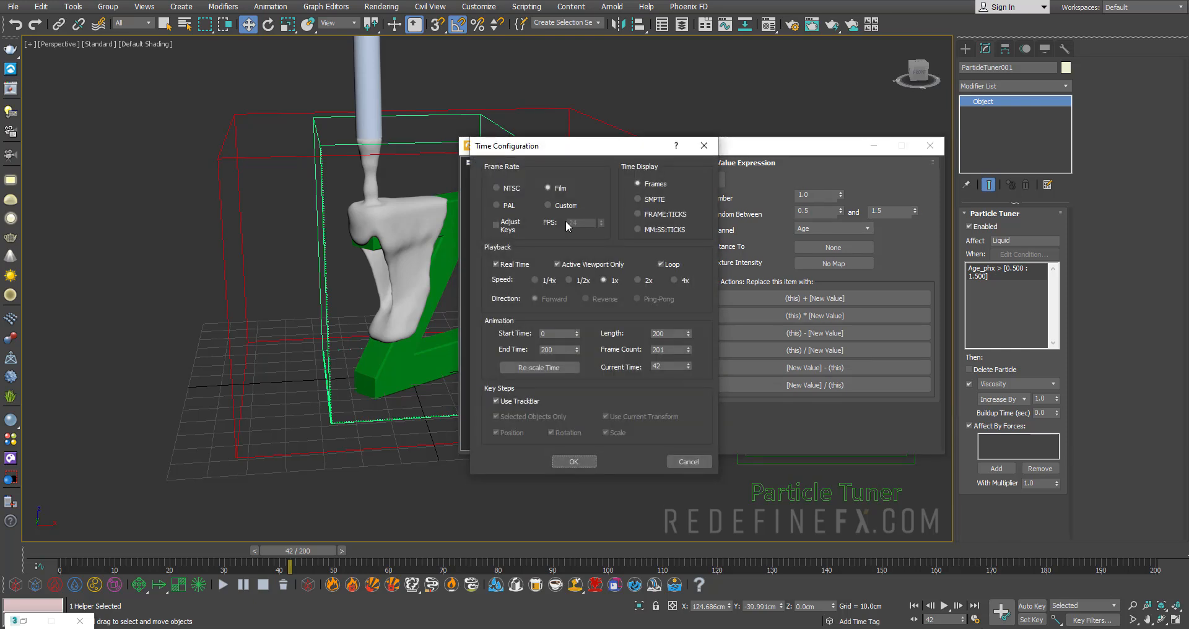
click(705, 146)
drag(820, 211, 777, 211)
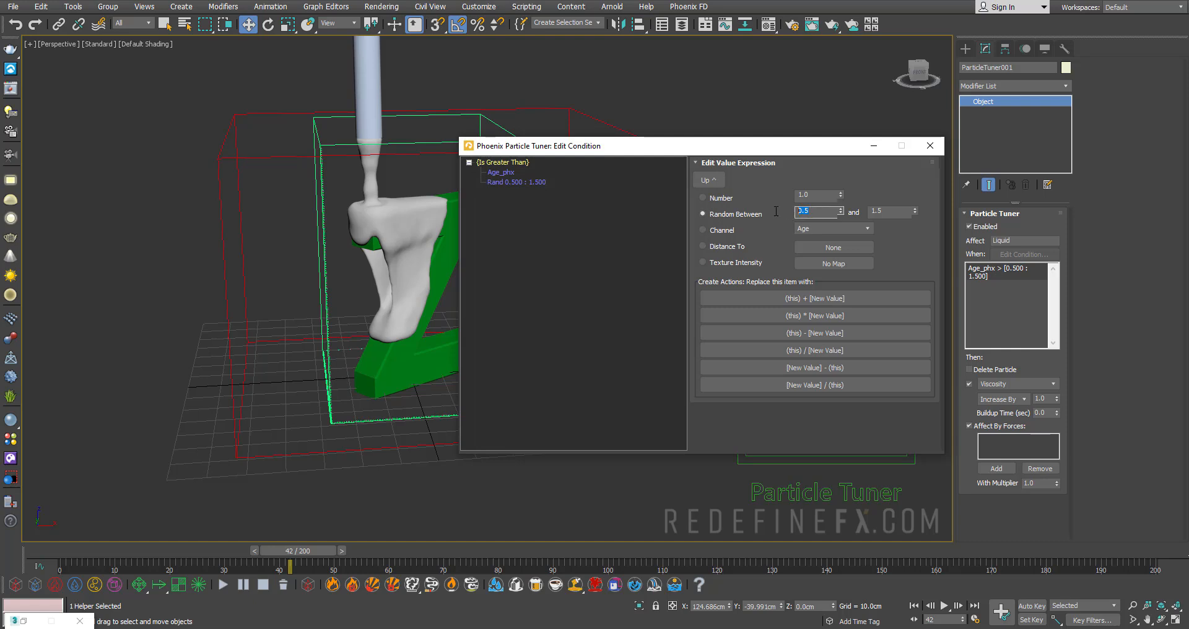
click(887, 213)
click(503, 162)
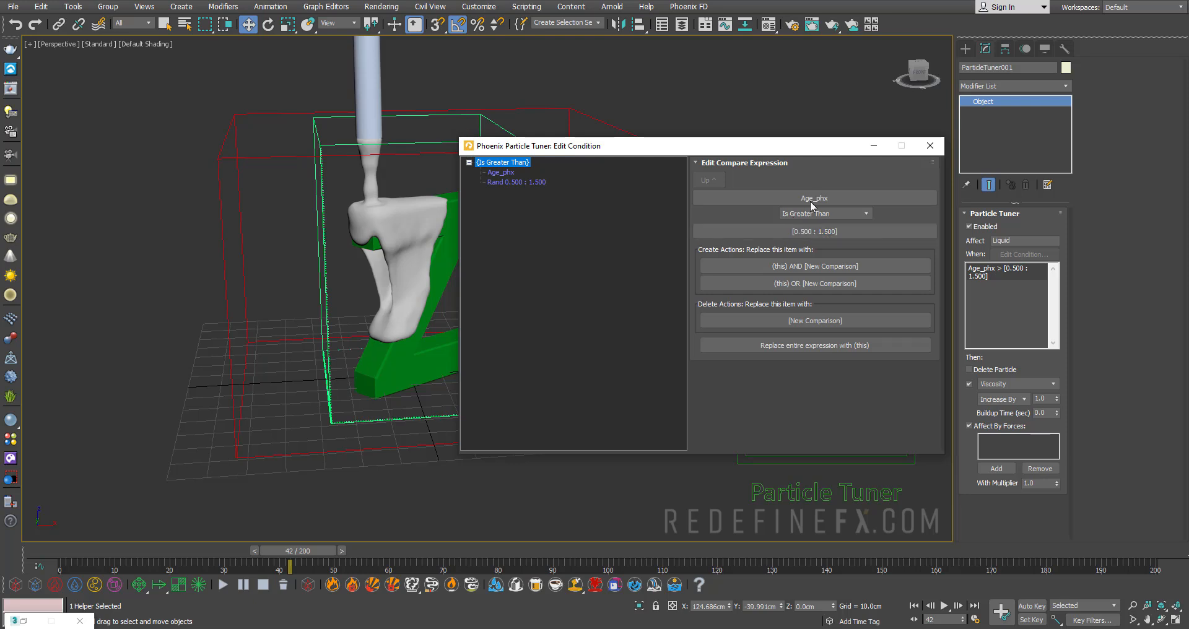
click(928, 146)
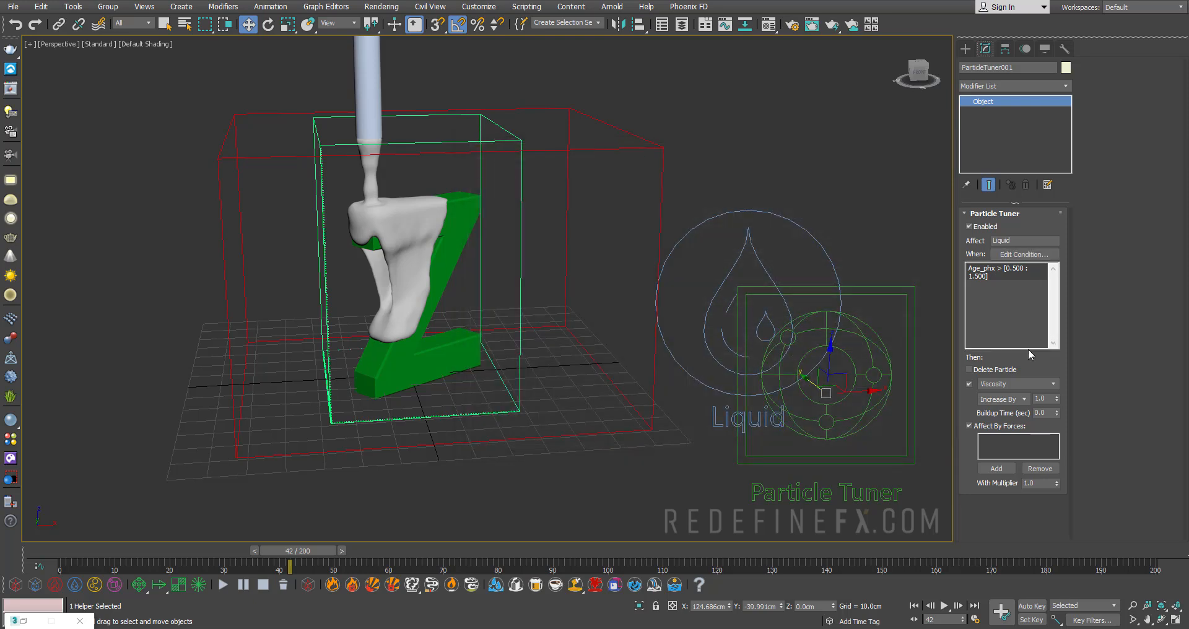
- Make the Particle Tuner use Set To for Viscosity with value 1.0 and a buildup time of 0.5 seconds
click(997, 384)
click(998, 389)
click(997, 385)
click(996, 410)
click(997, 399)
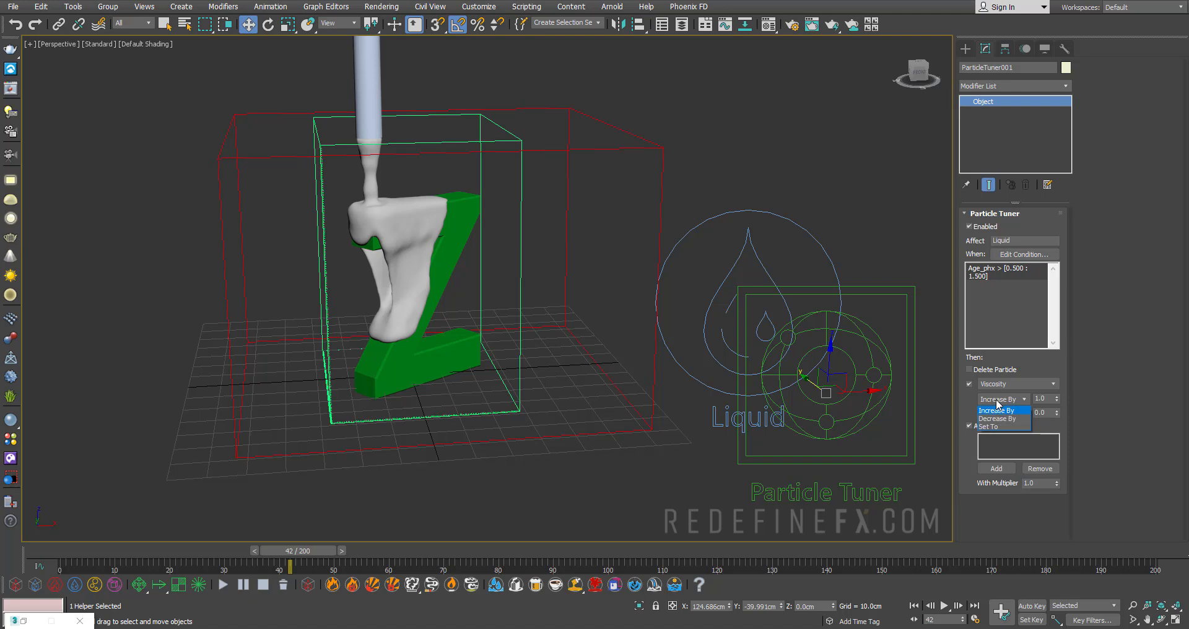
click(994, 412)
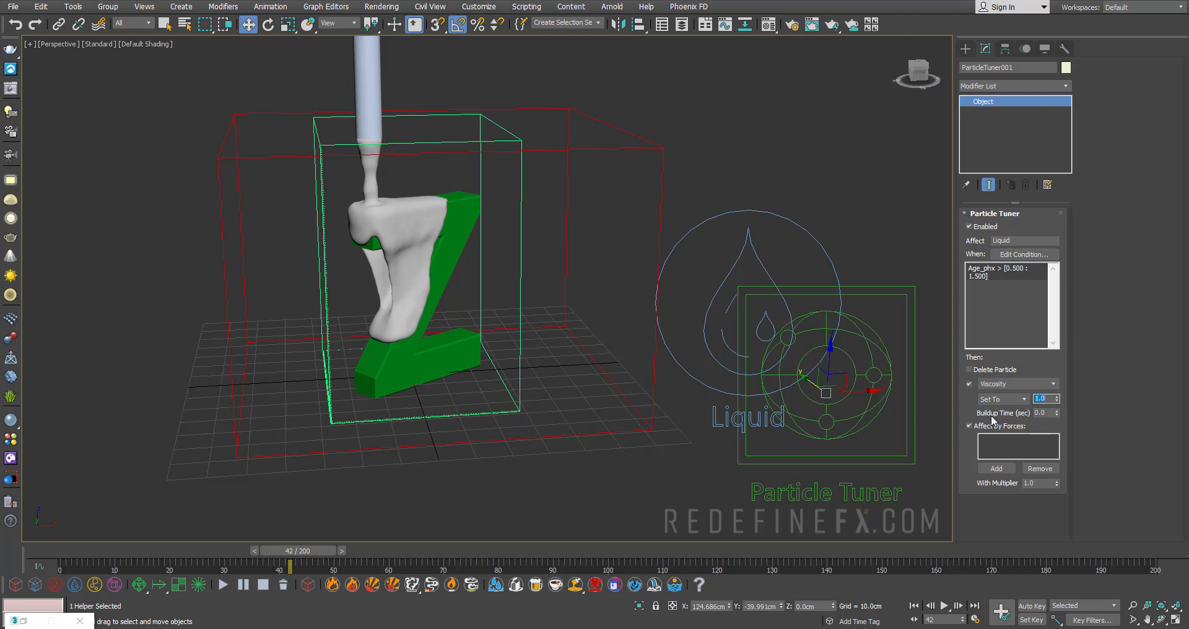
key(Tab)
text(0.5)
double_click(1046, 412)
- Switch the PhoenixFDLiquid002 preview from the mesh to Viscosity voxels and start the simulation
click(657, 201)
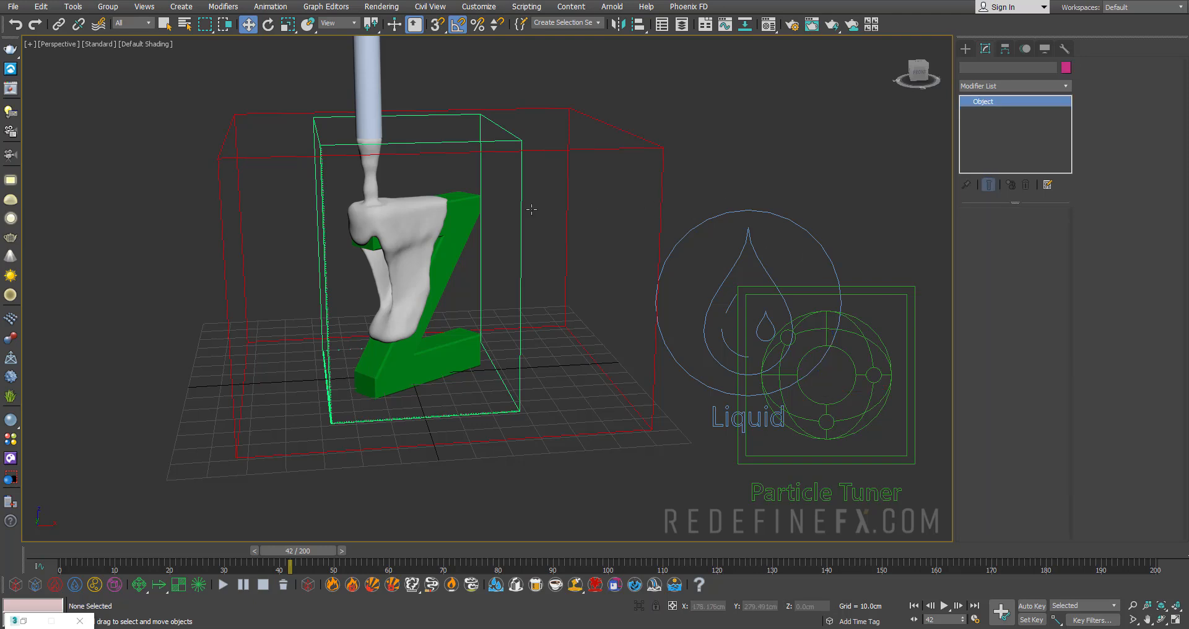
click(417, 256)
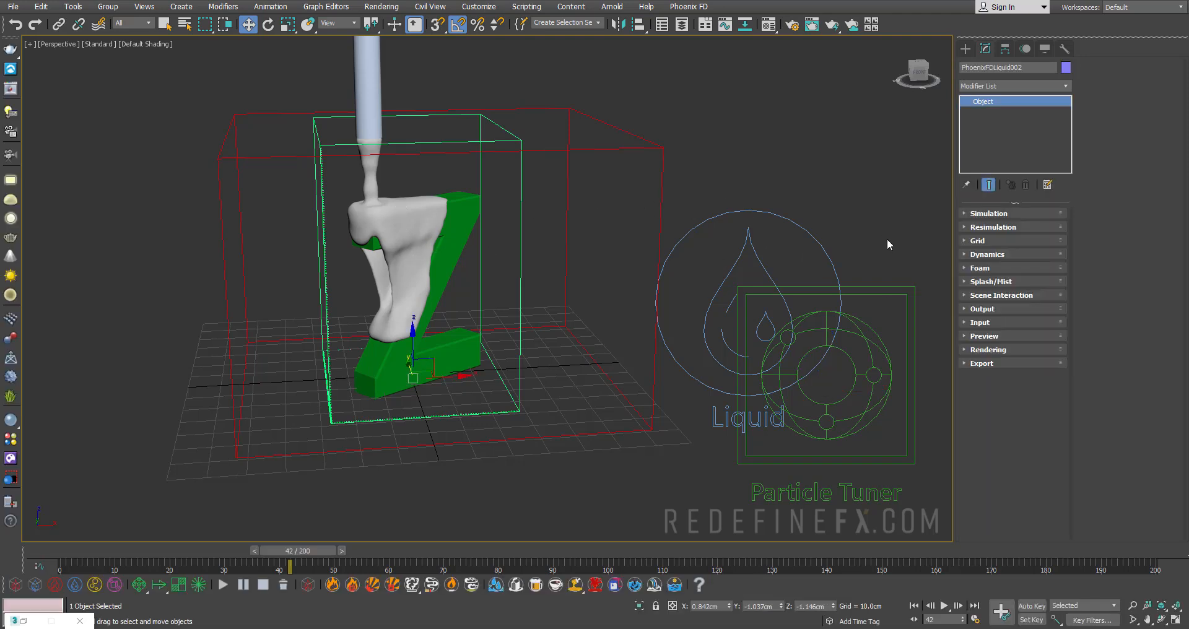
click(986, 337)
click(1095, 159)
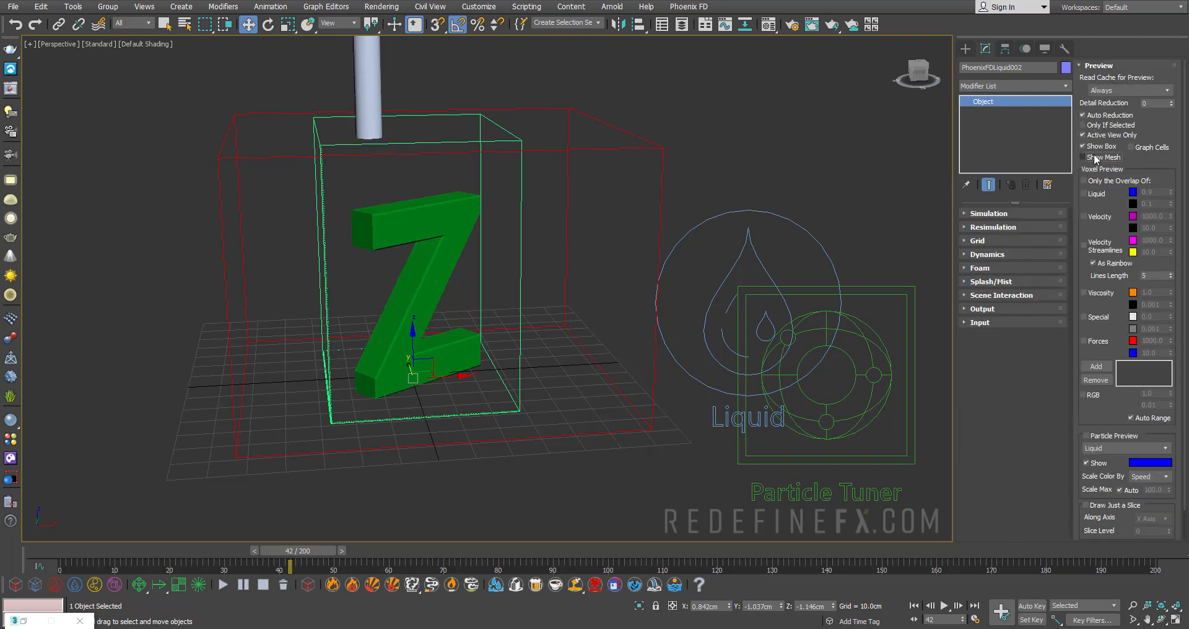
click(1099, 292)
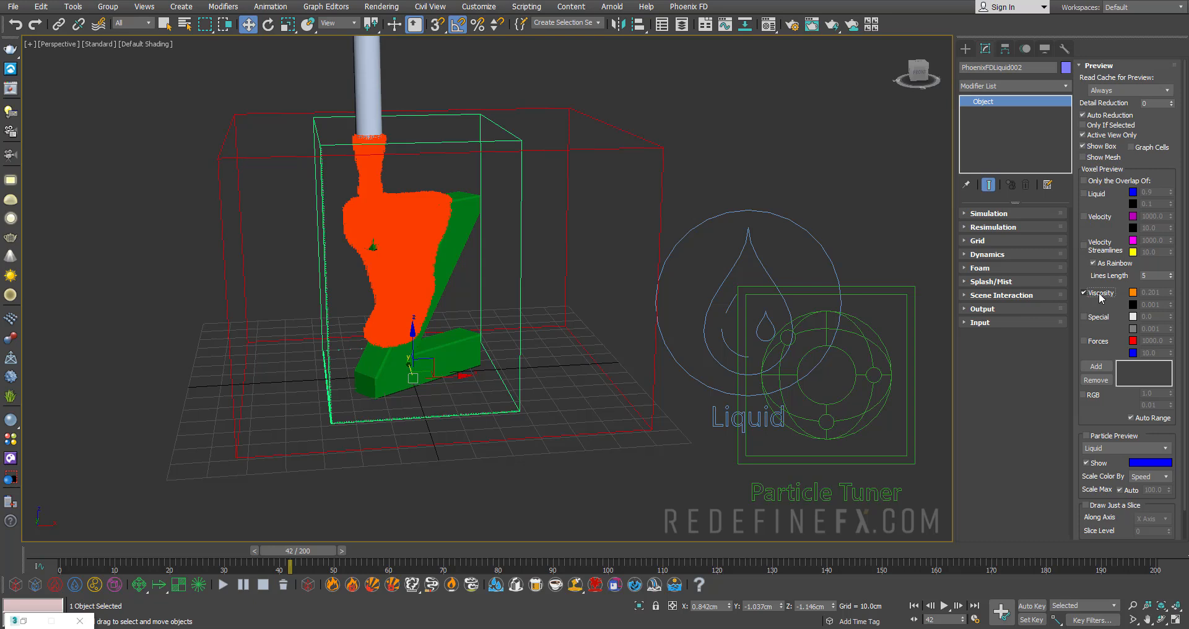
key(z)
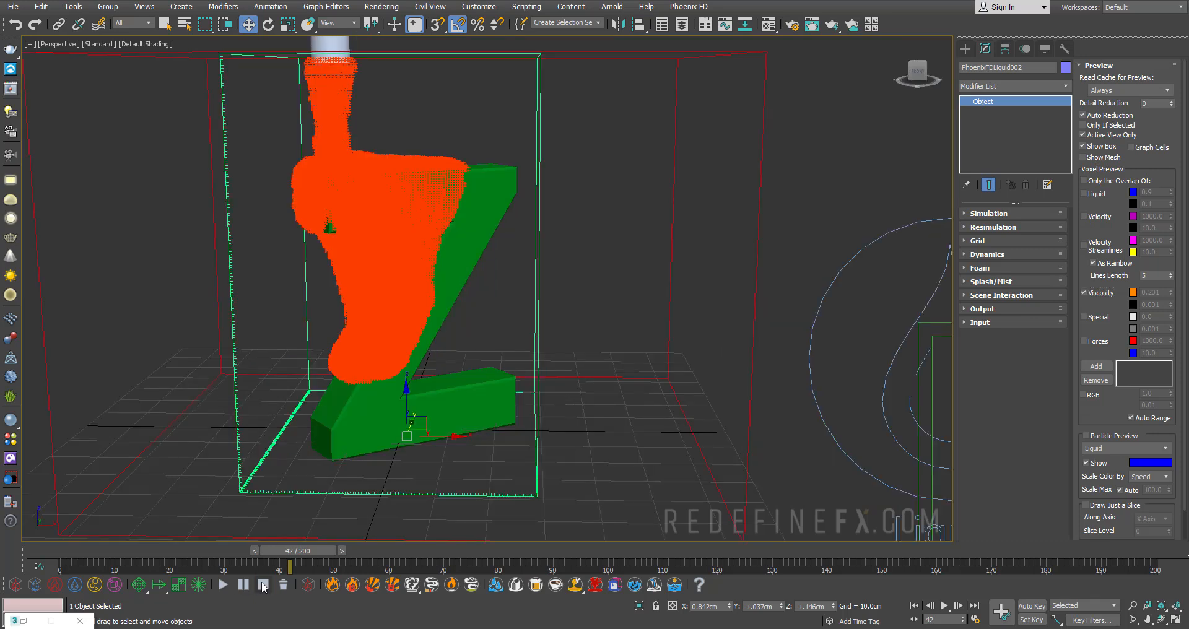
click(223, 585)
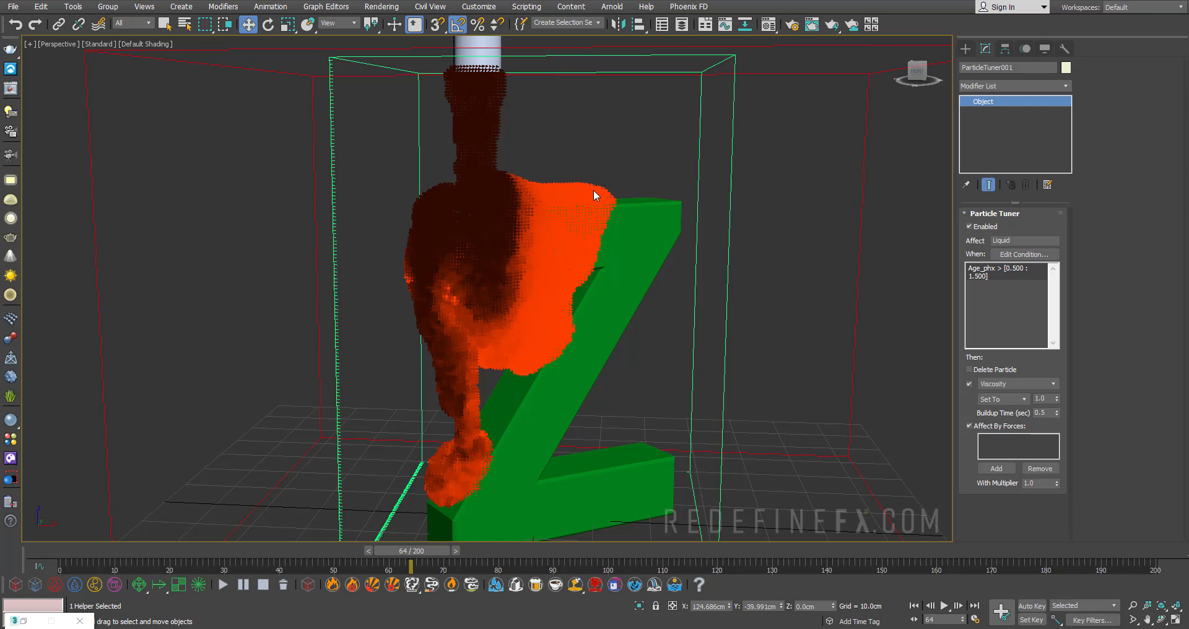
- Examine how the viscosity colours vary between the falling stream and the liquid covering the letter at frame 64
scroll(593, 202, up, 5)
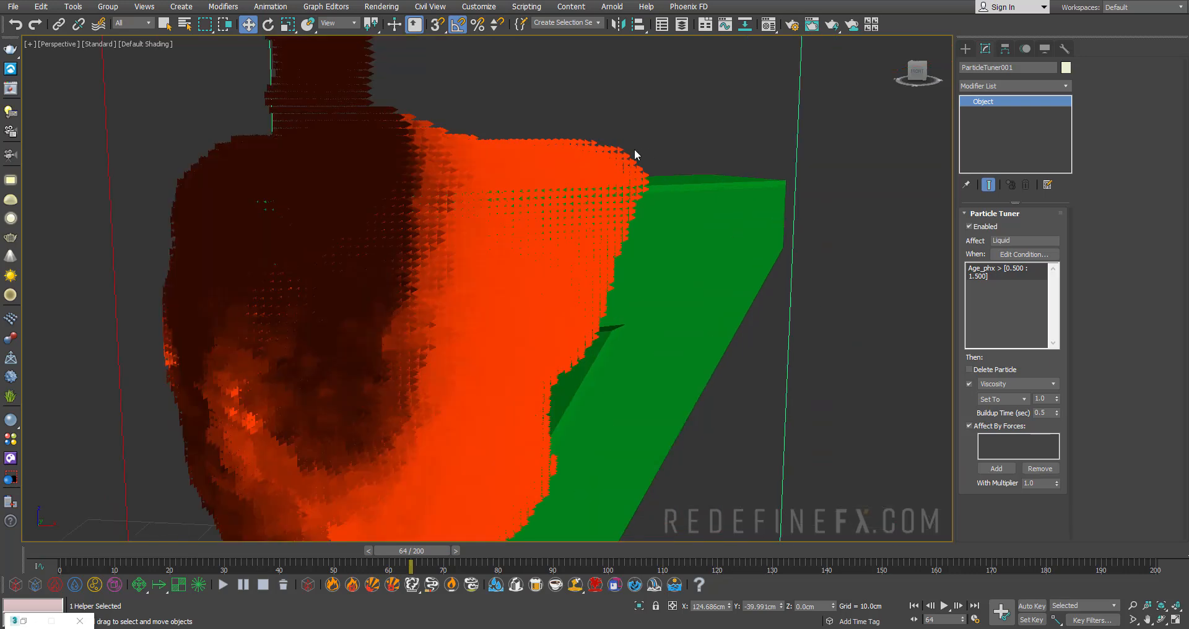
scroll(607, 170, down, 10)
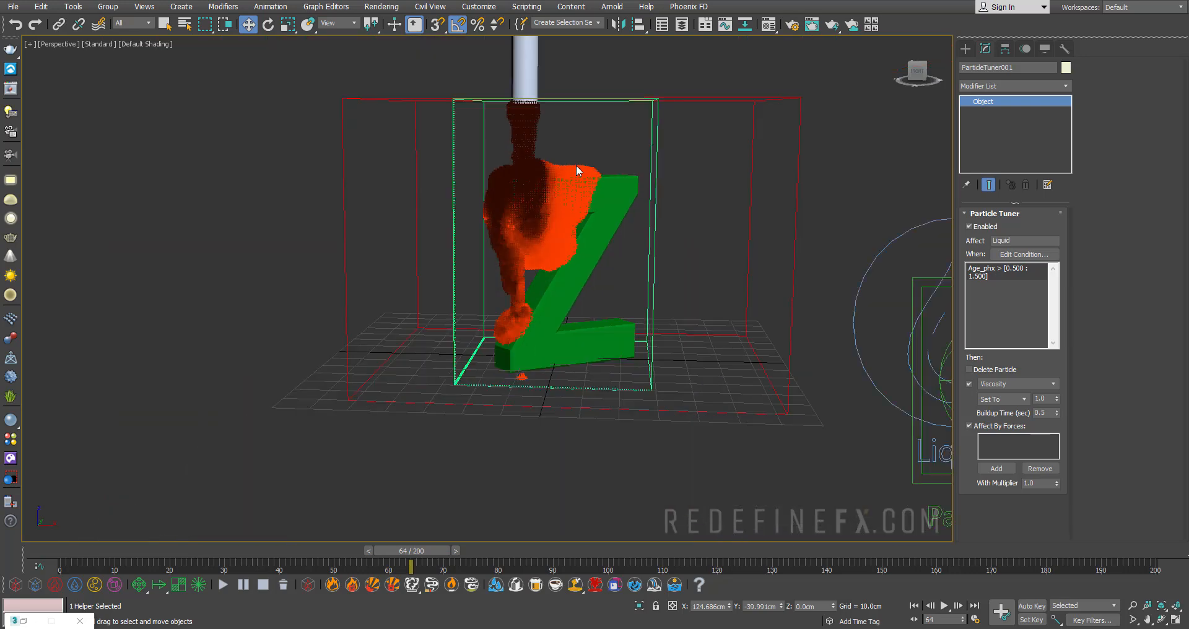
scroll(576, 186, up, 5)
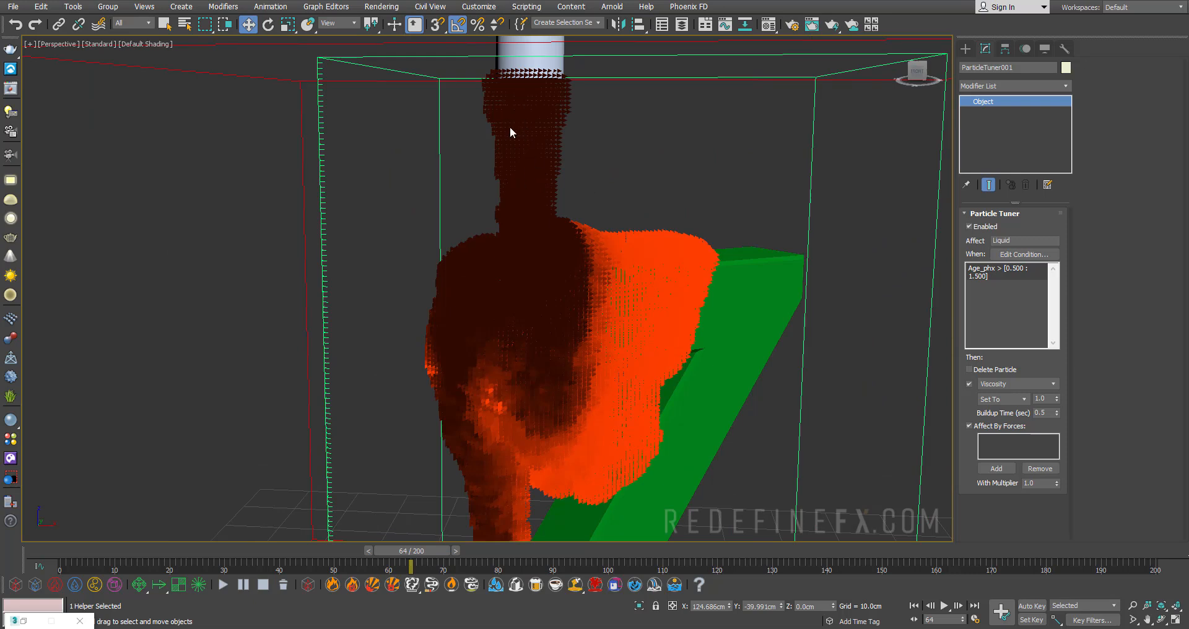
scroll(554, 357, down, 3)
scroll(544, 353, up, 6)
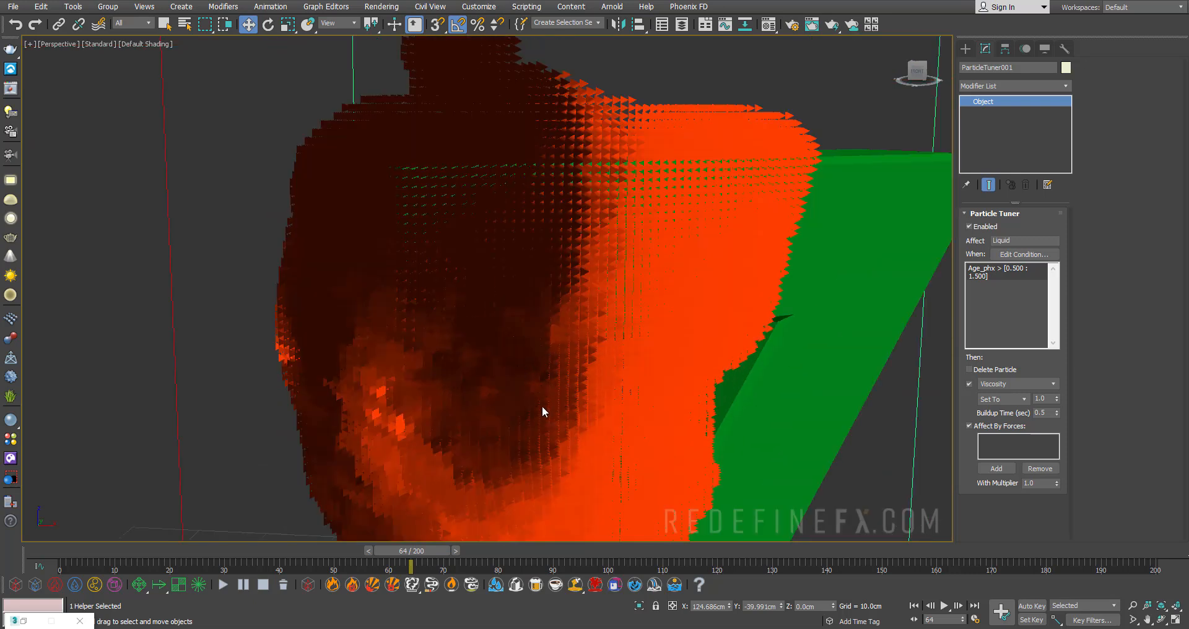
scroll(543, 414, down, 5)
scroll(540, 388, up, 5)
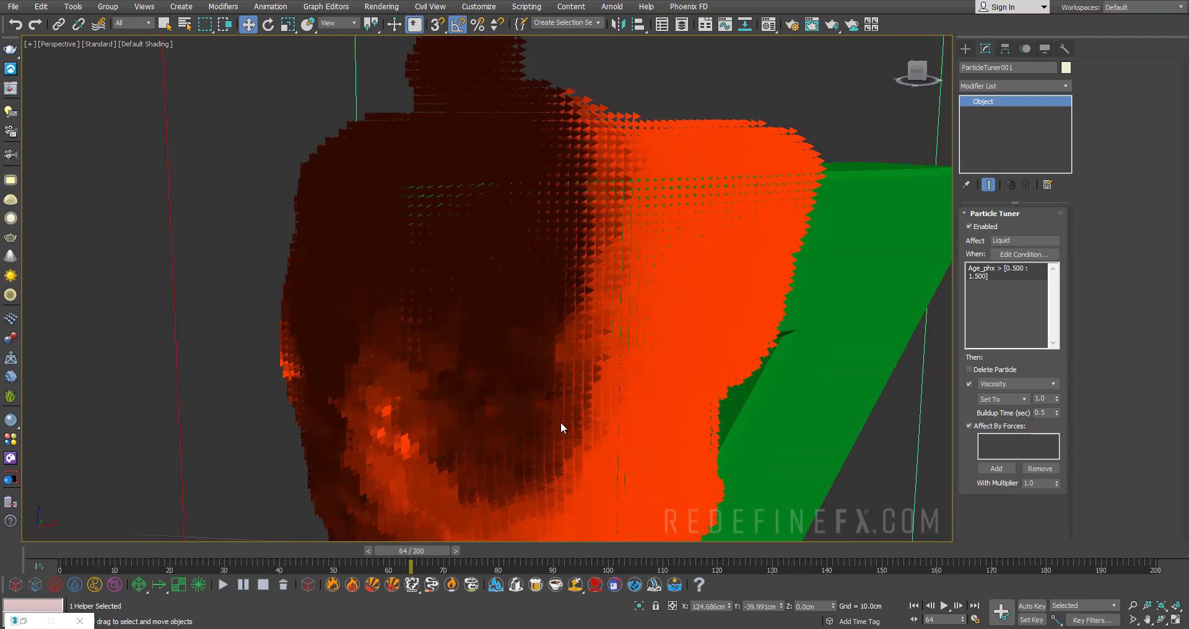
scroll(557, 424, down, 4)
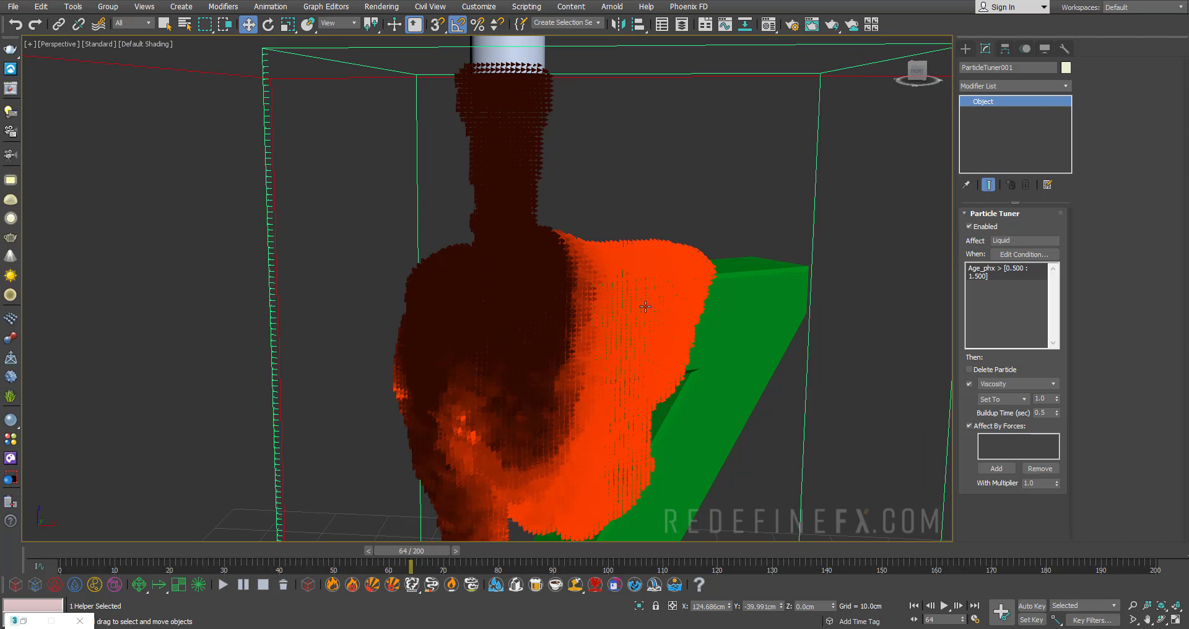
- Go to frame 52 and switch the PhoenixFDLiquid002 preview from Viscosity voxels back to the mesh
drag(68, 552, 340, 574)
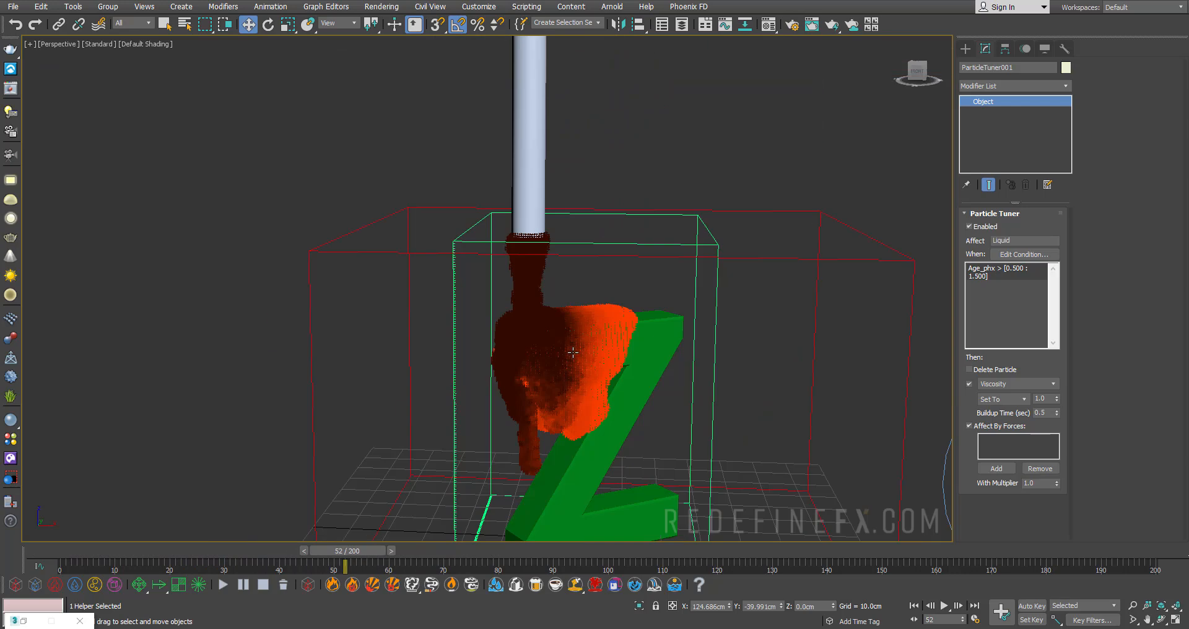
alt+middle_drag(573, 353, 520, 248)
scroll(483, 459, down, 3)
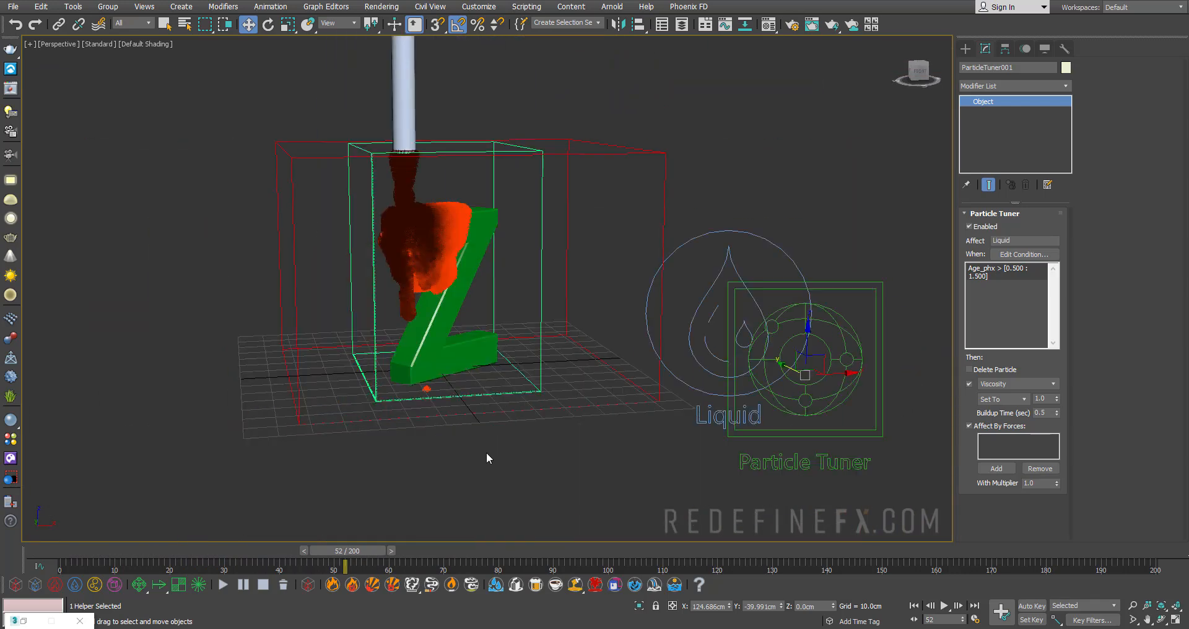
click(568, 271)
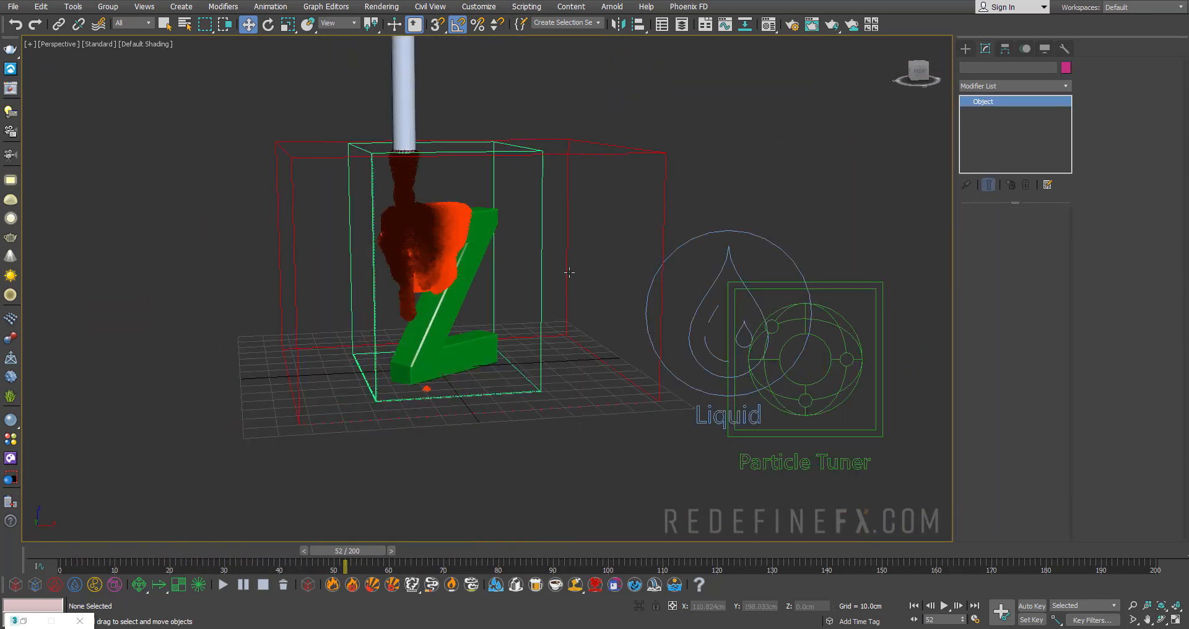
click(1106, 157)
click(1092, 293)
alt+middle_drag(623, 38, 663, 53)
- Open the Material Editor and frame the liquid mesh closely beside it
click(769, 24)
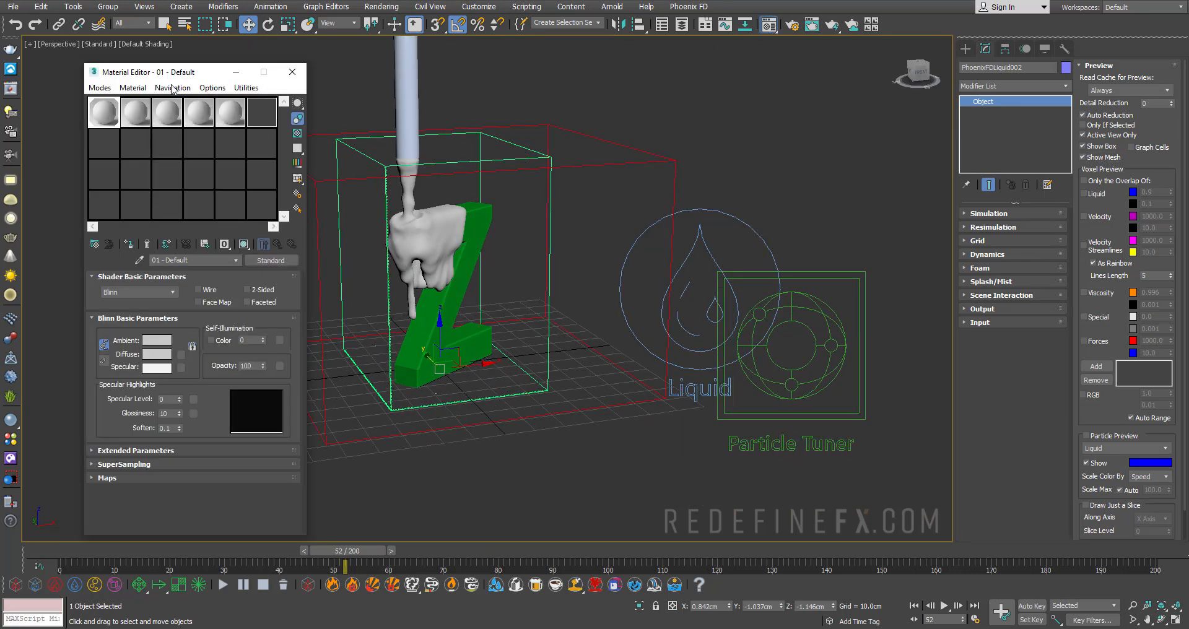
drag(146, 73, 185, 78)
scroll(473, 239, up, 10)
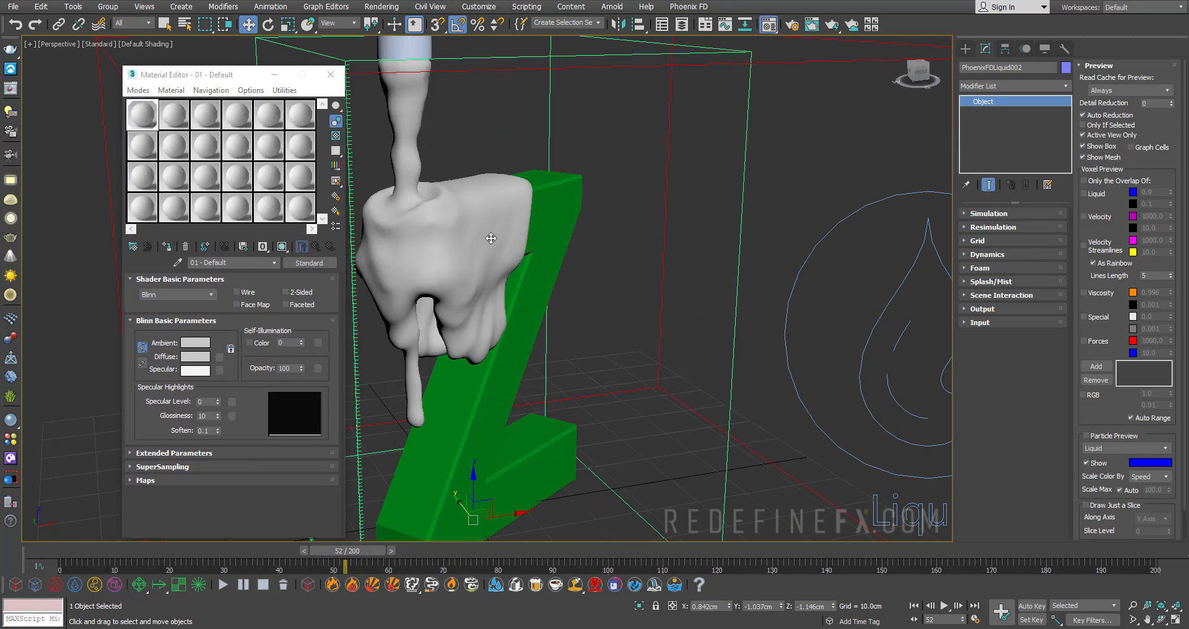
middle_drag(524, 224, 533, 222)
- Play the Z_viscosity instagram.mp4 reference and pause it to examine how the fresh and older liquid differ in colour and gloss
key(alt+Tab)
key(space)
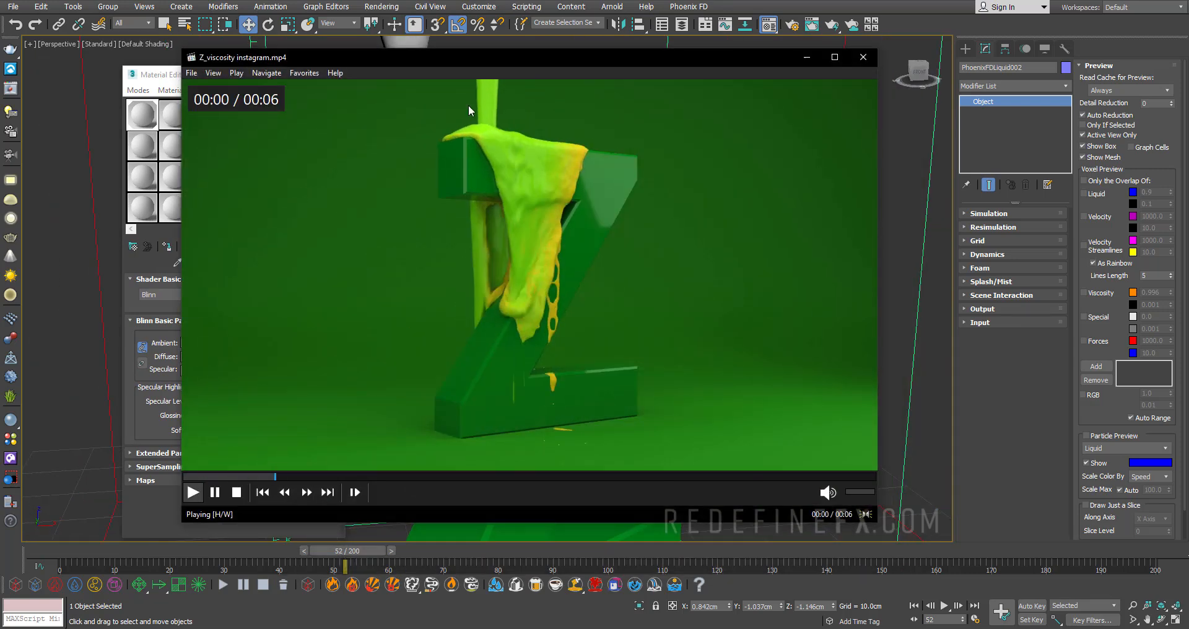
click(549, 189)
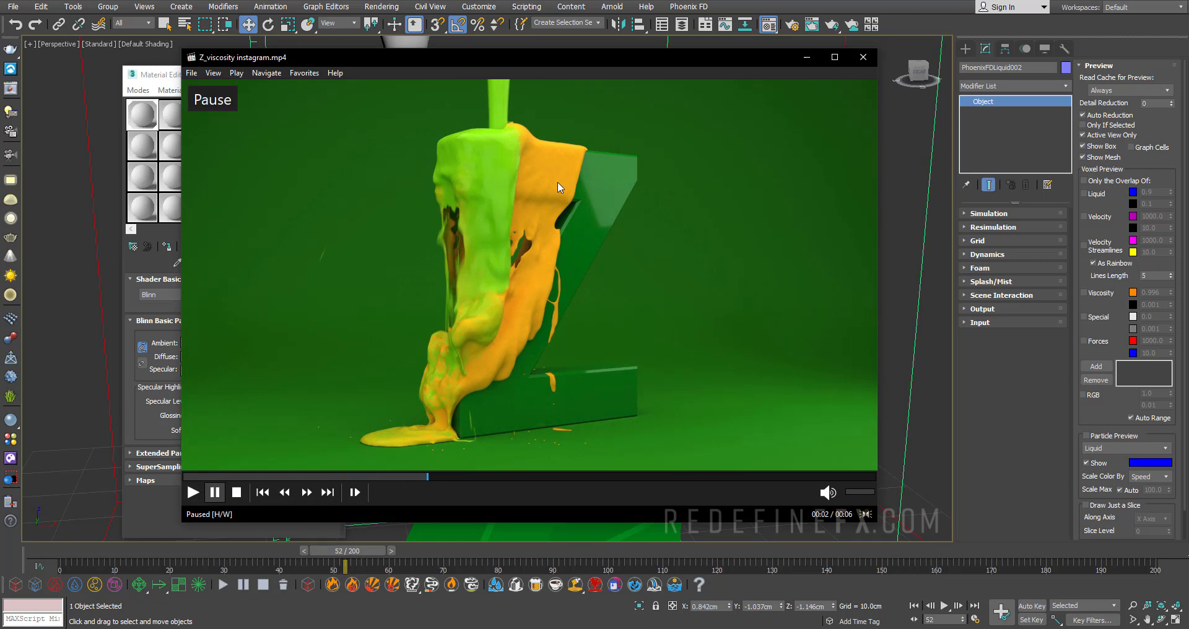
click(806, 57)
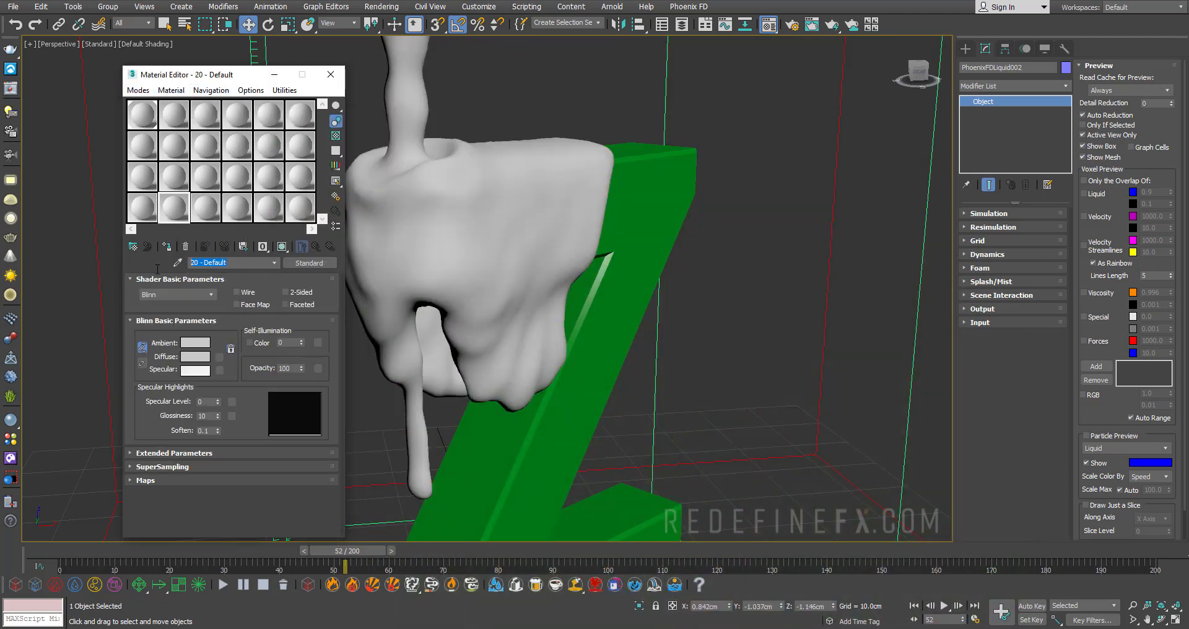
- Name an unused material "wet" and change its type to VRayMtl
text(wet)
click(303, 262)
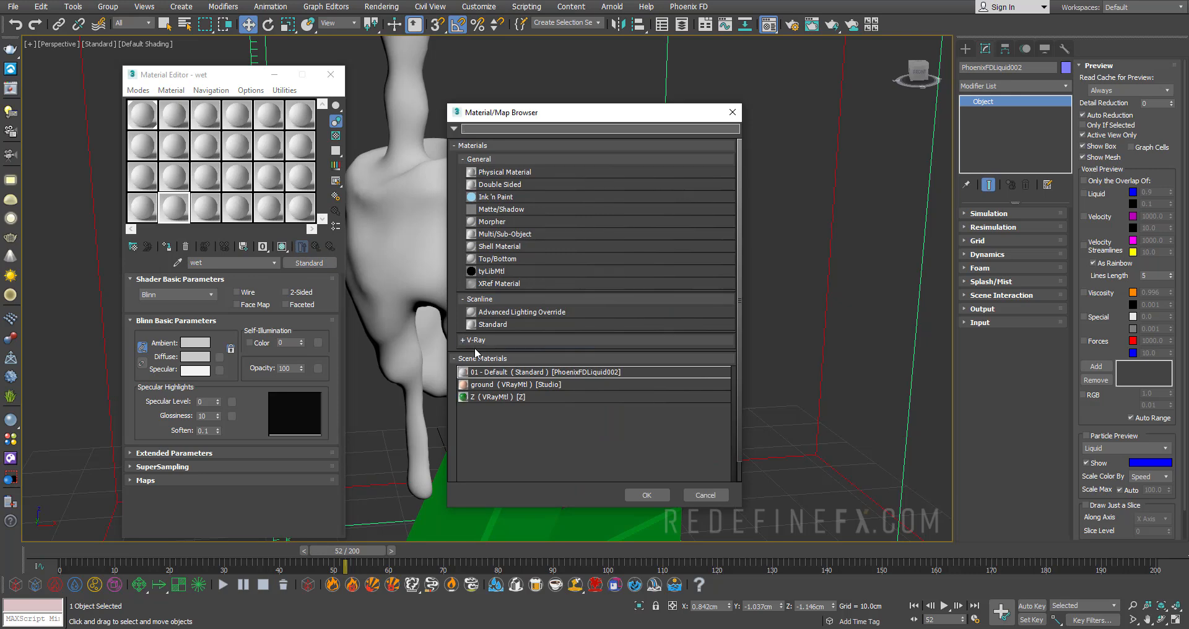
click(534, 340)
scroll(492, 435, down, 2)
double_click(492, 435)
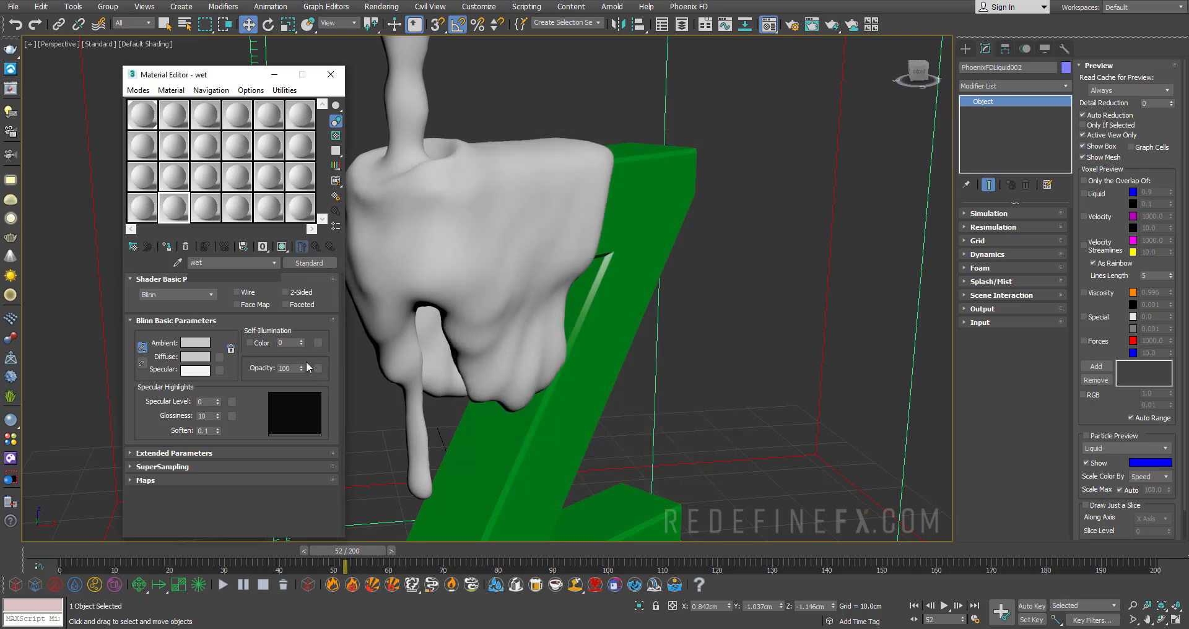
- Give the wet material a bright green diffuse colour
click(200, 293)
drag(288, 72, 283, 68)
drag(358, 102, 359, 68)
click(459, 177)
- Set the wet material's reflection colour to near white and its reflection glossiness to 0.97
click(199, 326)
drag(357, 156, 357, 165)
click(452, 177)
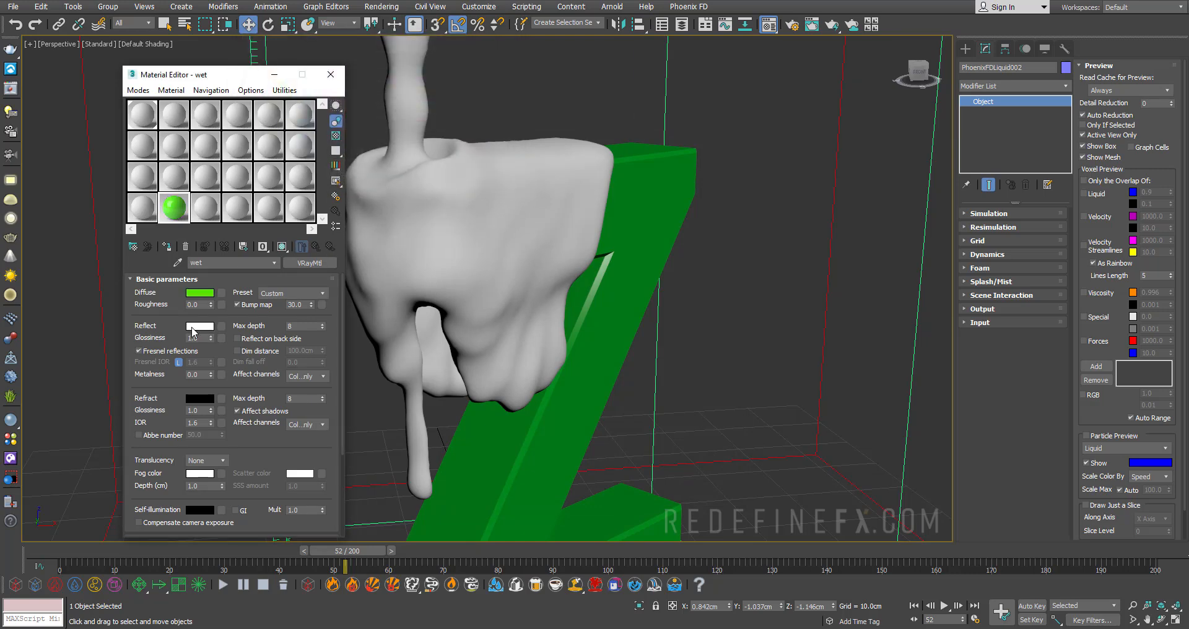
drag(207, 338, 175, 341)
text(0.97)
key(Return)
- Name the next unused material "dry" and change its type to VRayMtl
click(205, 207)
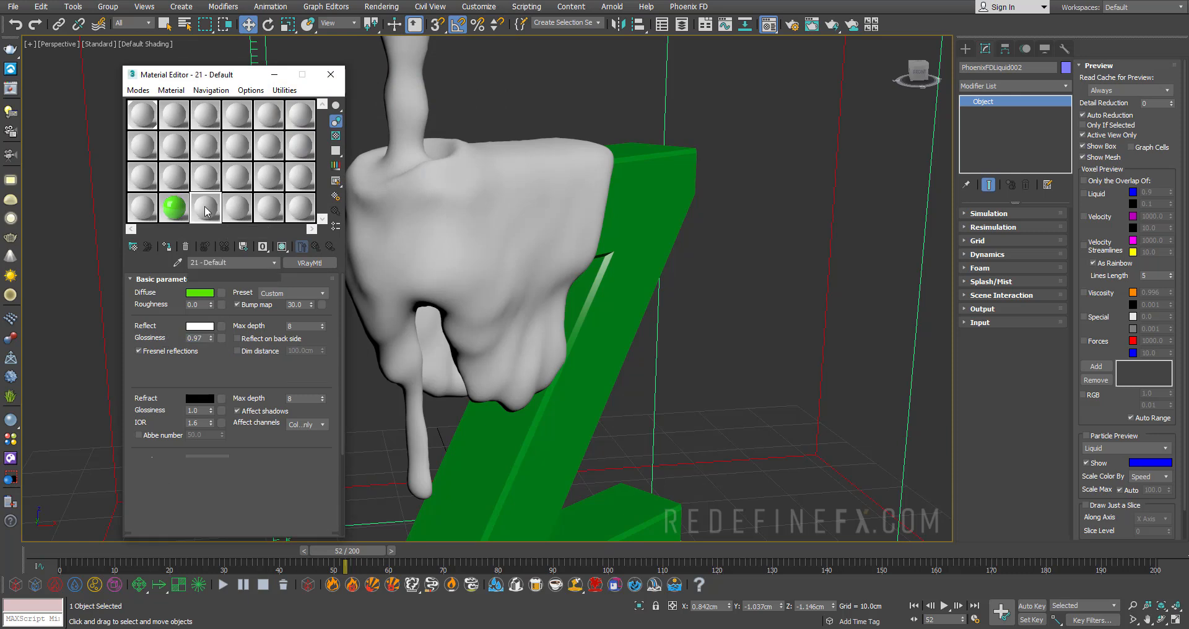
double_click(235, 264)
text(dr)
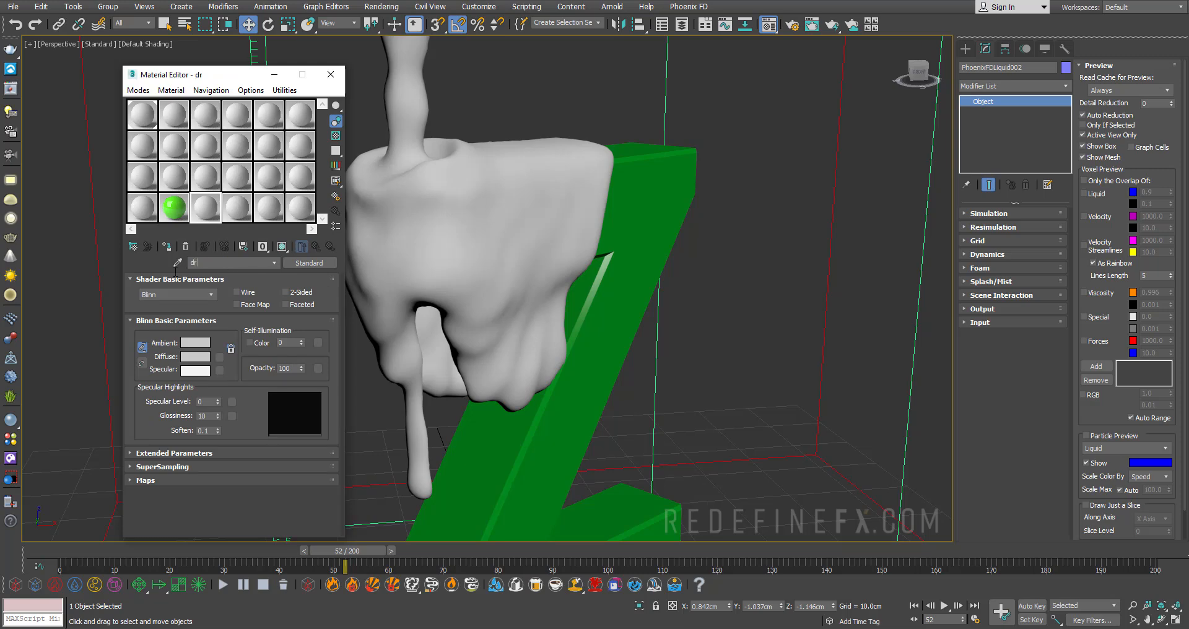
click(302, 263)
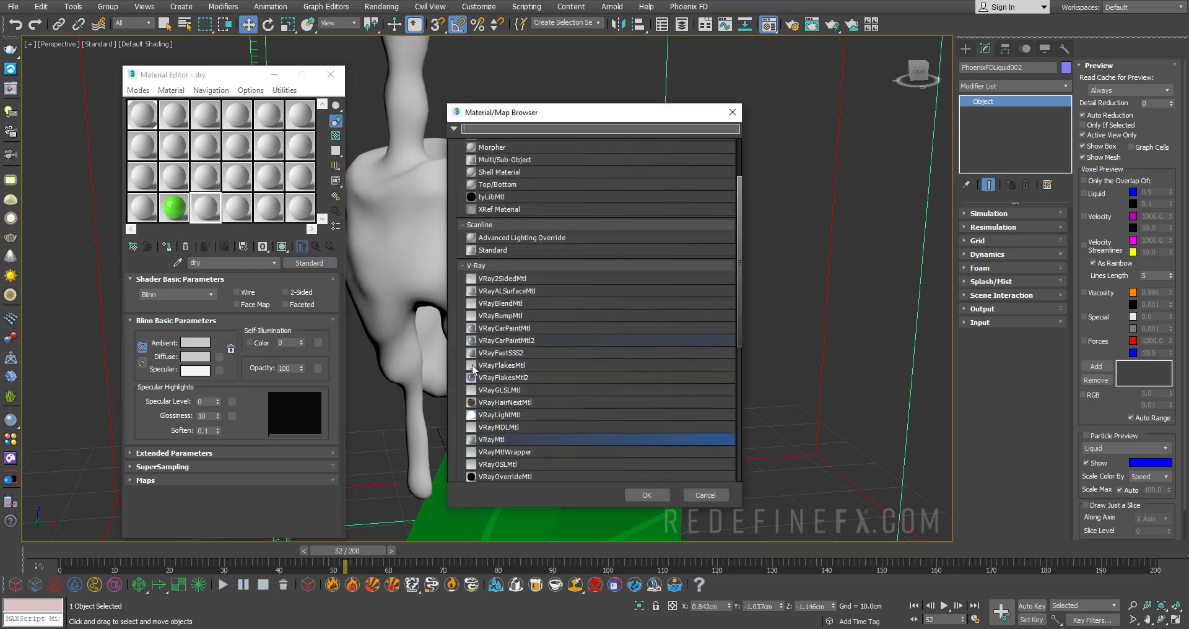
double_click(489, 441)
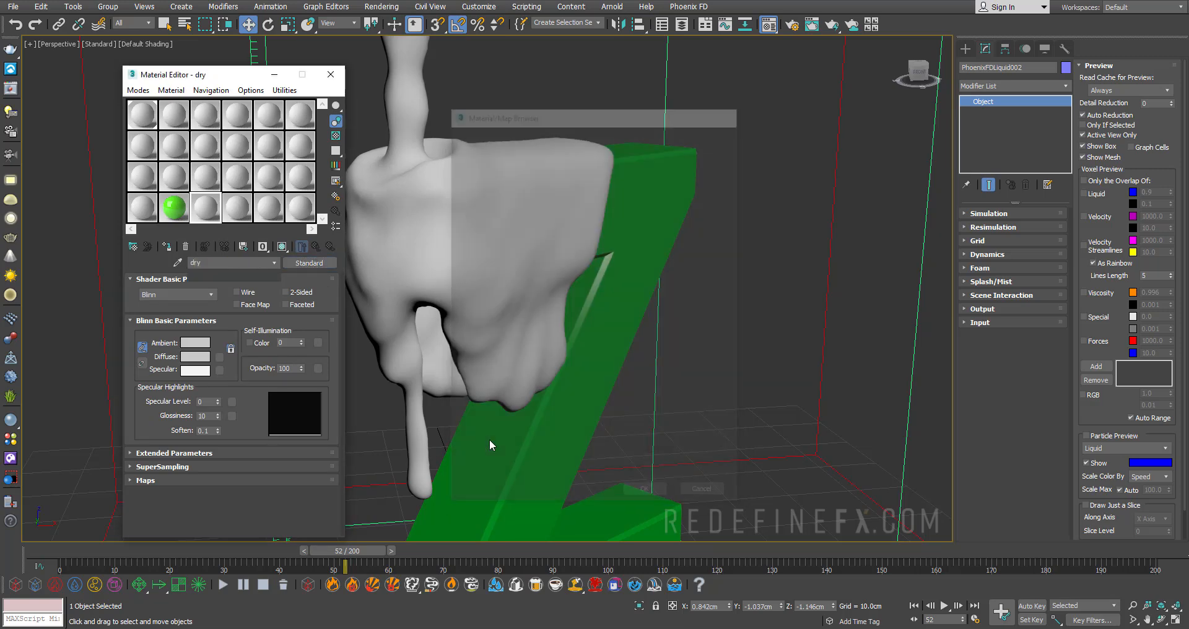
- Give the dry material a yellow-orange diffuse colour
click(200, 292)
click(268, 66)
drag(268, 66, 262, 66)
drag(366, 115, 366, 68)
drag(263, 66, 261, 66)
- Set the dry material's reflection colour to a near-white value of 247 and its reflection glossiness to 0.56
click(200, 326)
drag(365, 131, 367, 163)
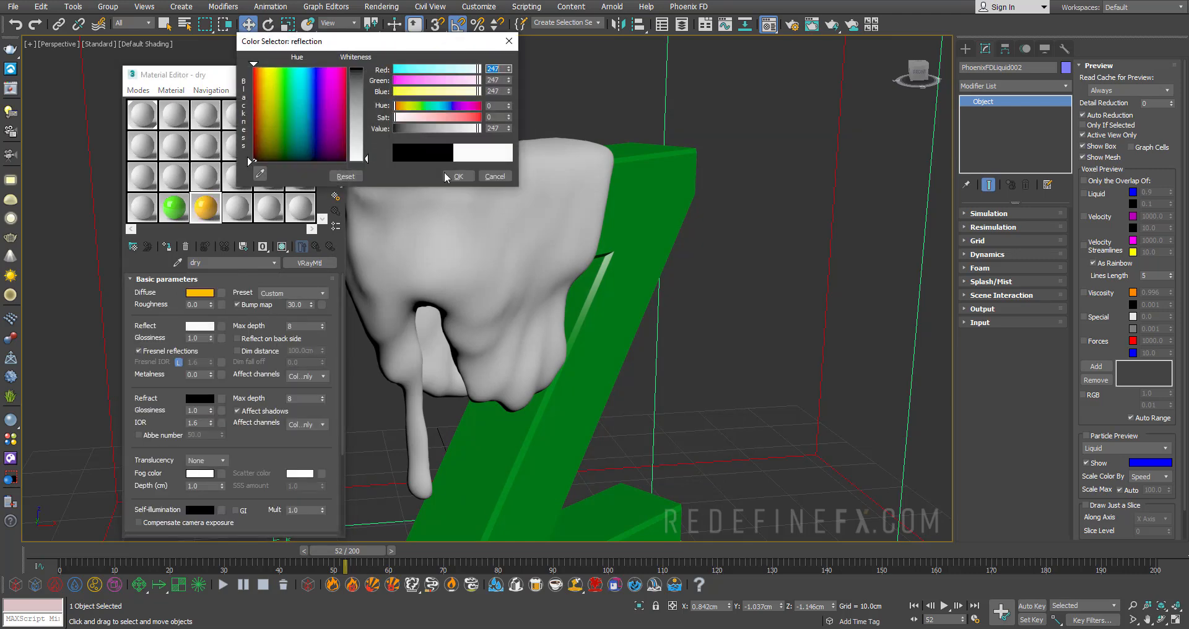
click(463, 177)
drag(211, 338, 218, 364)
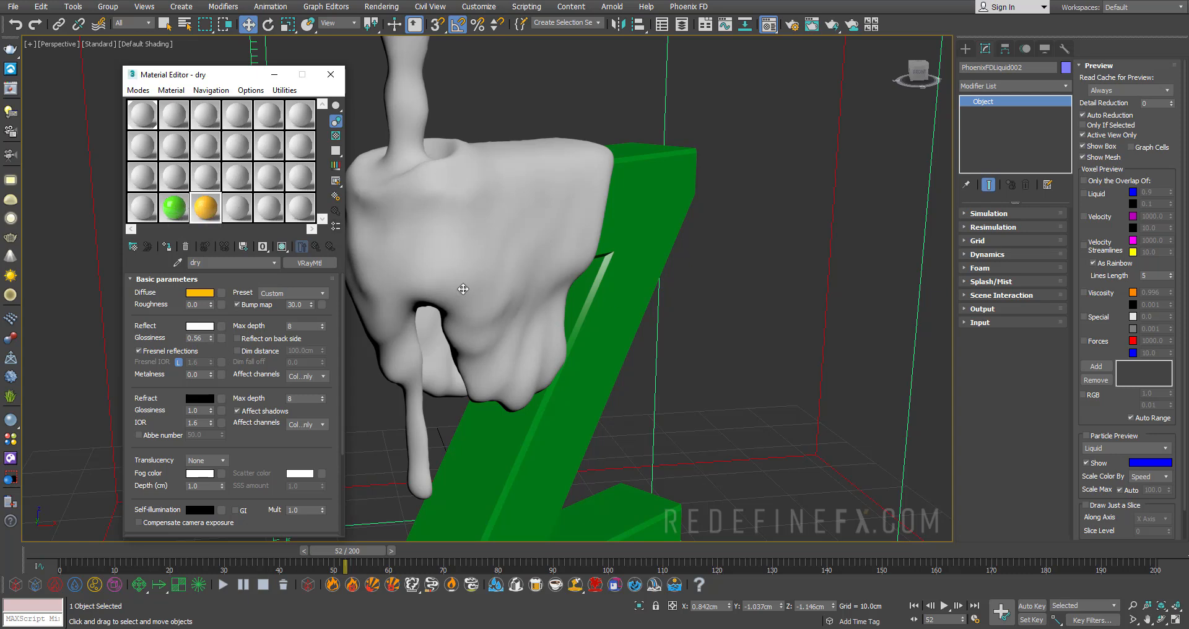
- Turn the next unused material after dry into a VRayBlendMtl
click(236, 210)
click(309, 264)
scroll(563, 352, down, 4)
double_click(514, 305)
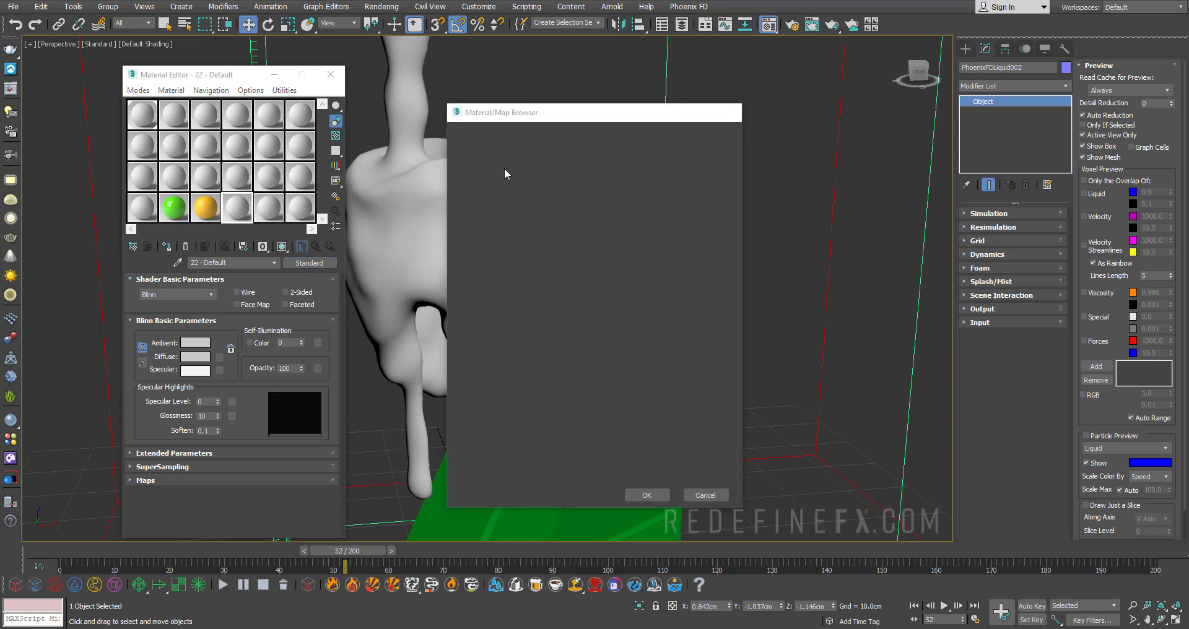
click(218, 300)
click(203, 339)
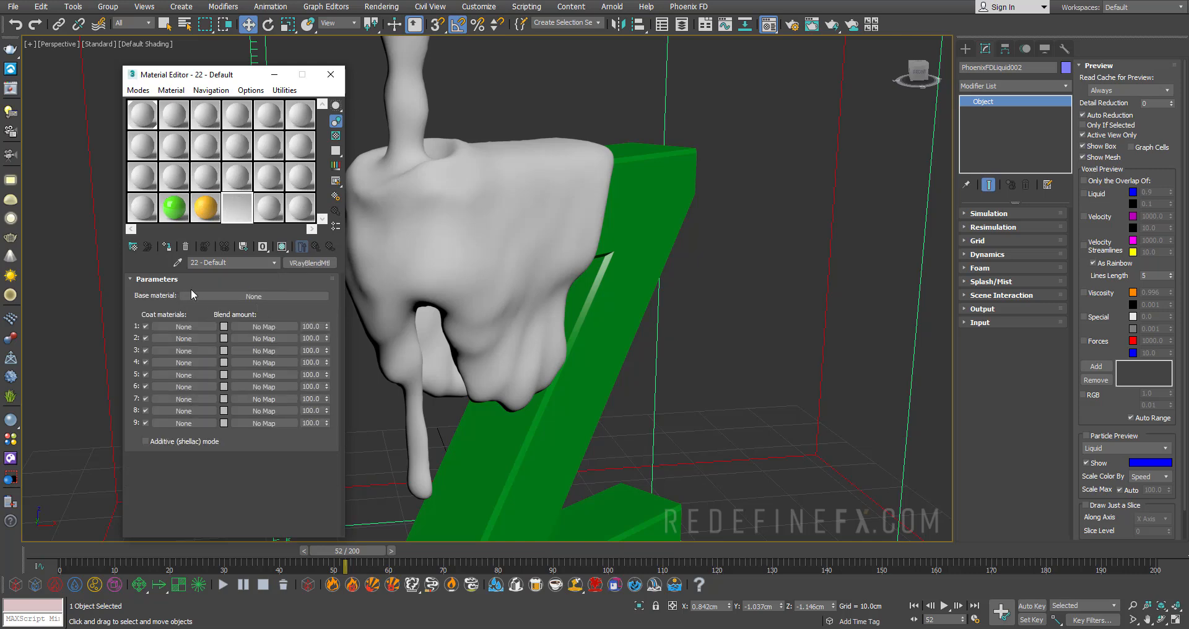
- Replay the reference video to compare the wet and dry areas, and return to the scene
click(707, 628)
key(space)
key(space)
key(space)
key(space)
click(807, 57)
- Assign wet as the blend material's base and dry as its first coat material
drag(214, 247, 225, 295)
click(209, 340)
drag(210, 218, 180, 329)
click(209, 344)
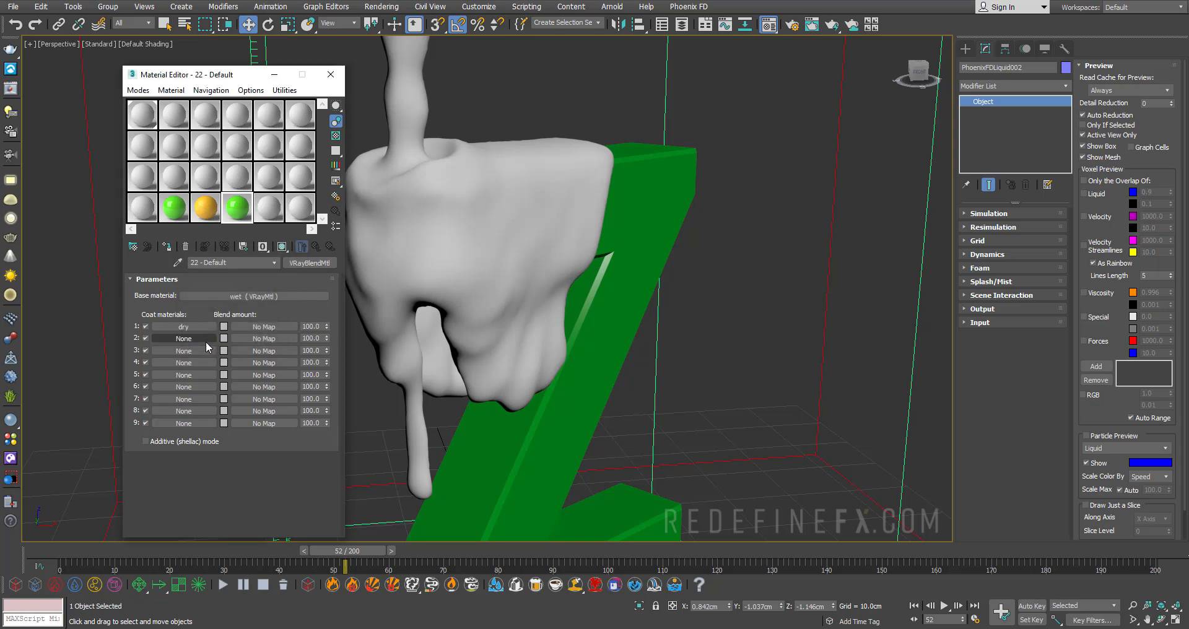
- Compare black and white blend amounts for the dry coat in an enlarged material preview, and set the blend colour to black
double_click(237, 208)
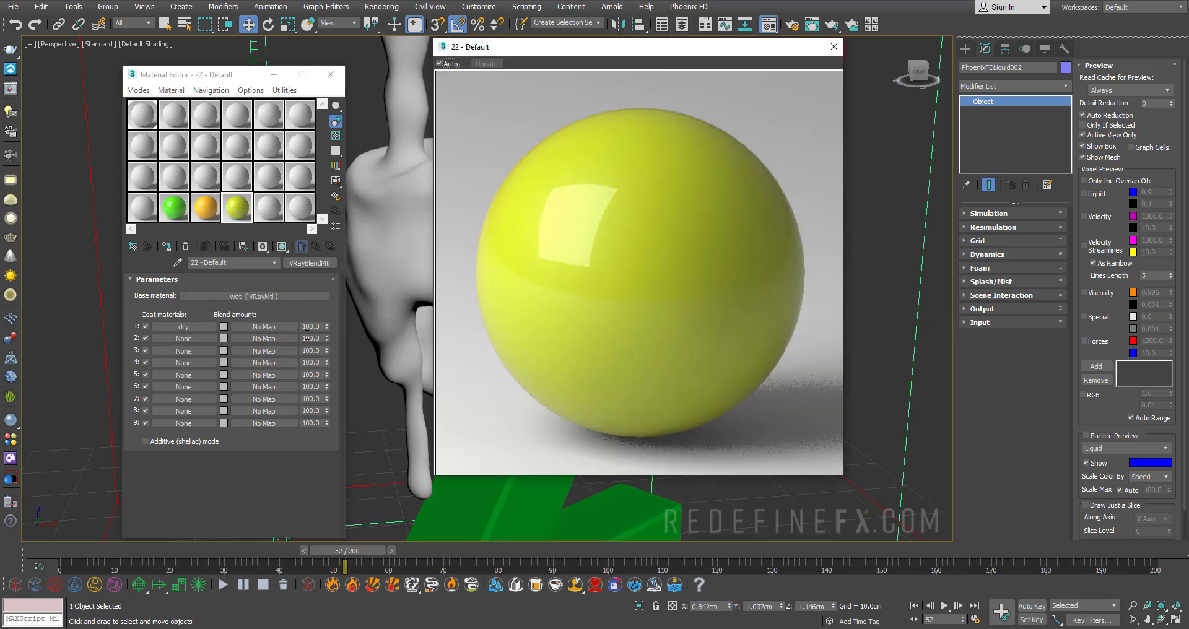
click(223, 332)
drag(334, 39, 318, 87)
drag(345, 141, 345, 110)
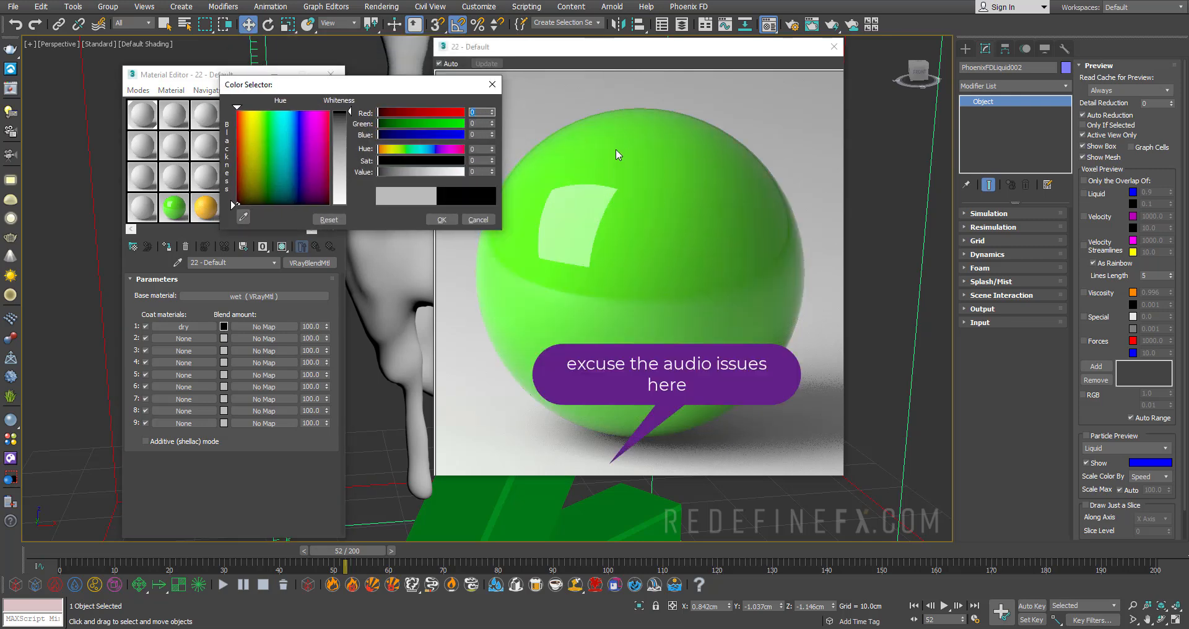
drag(343, 154, 345, 206)
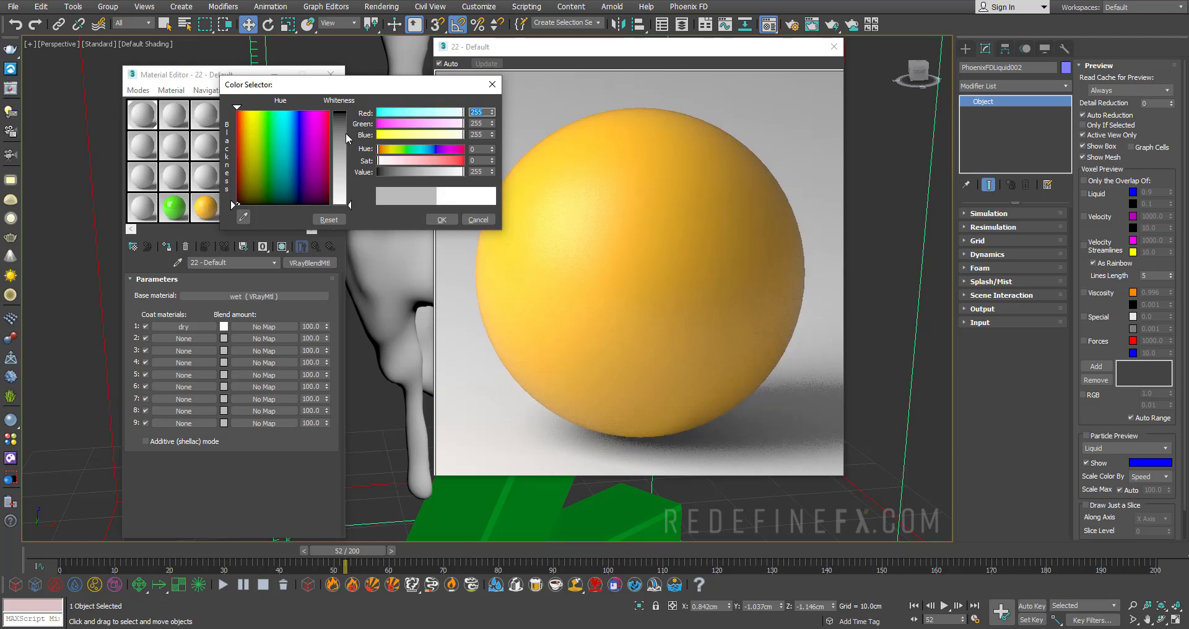
drag(349, 155, 349, 112)
click(439, 221)
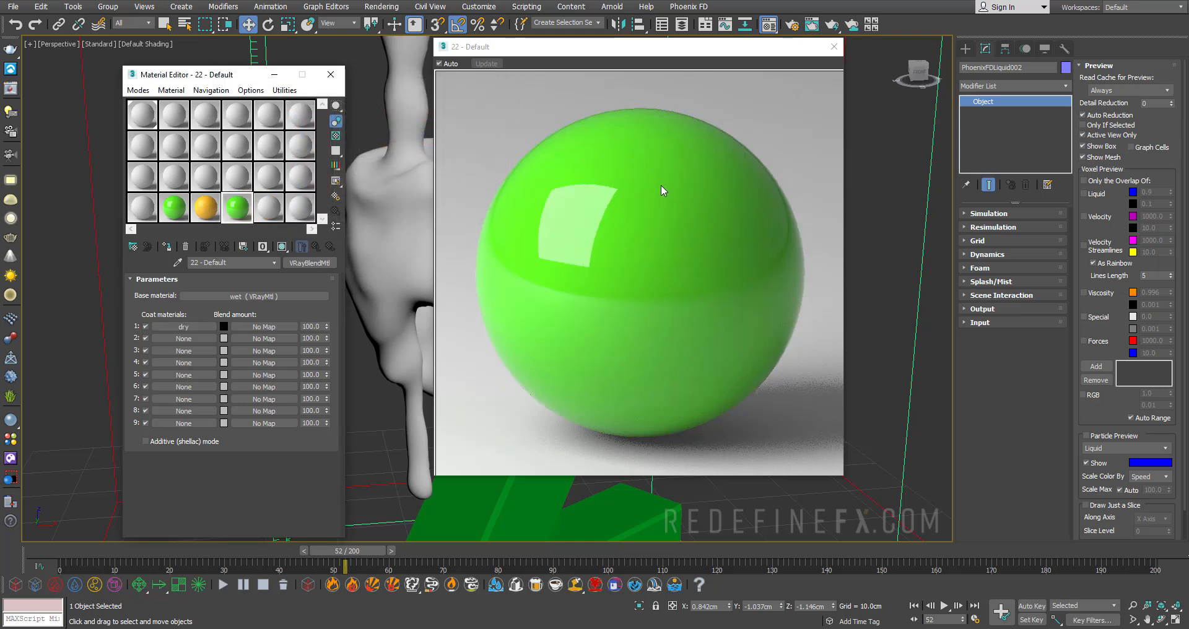
click(834, 46)
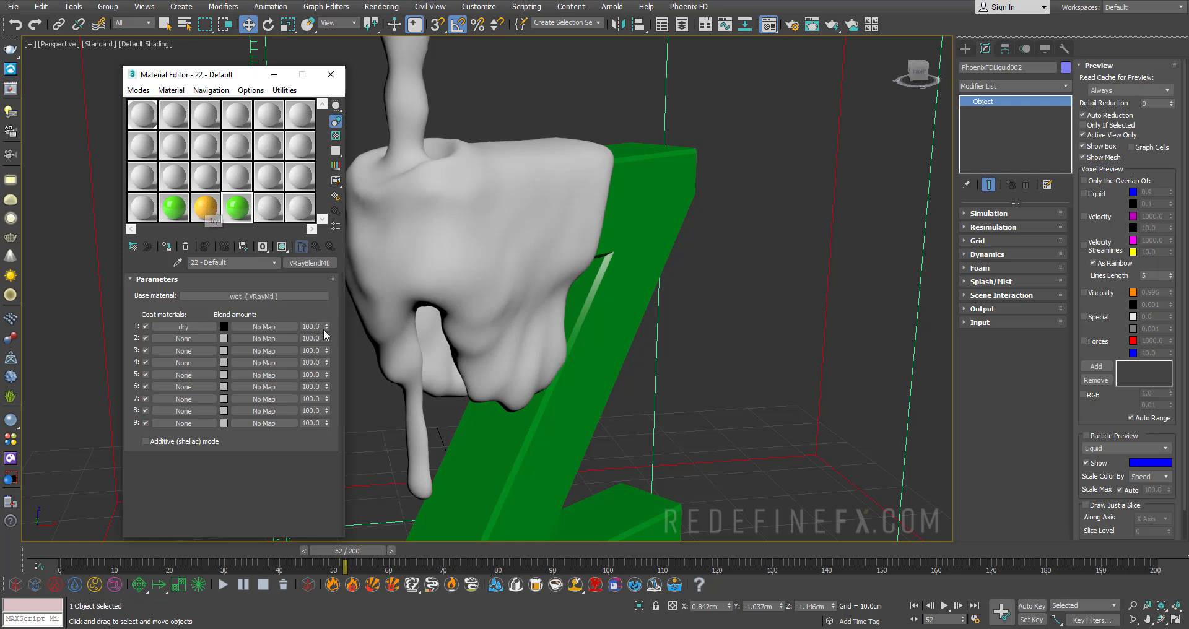
- Add a PhoenixFDGridTex map to the dry coat's blend amount
click(259, 329)
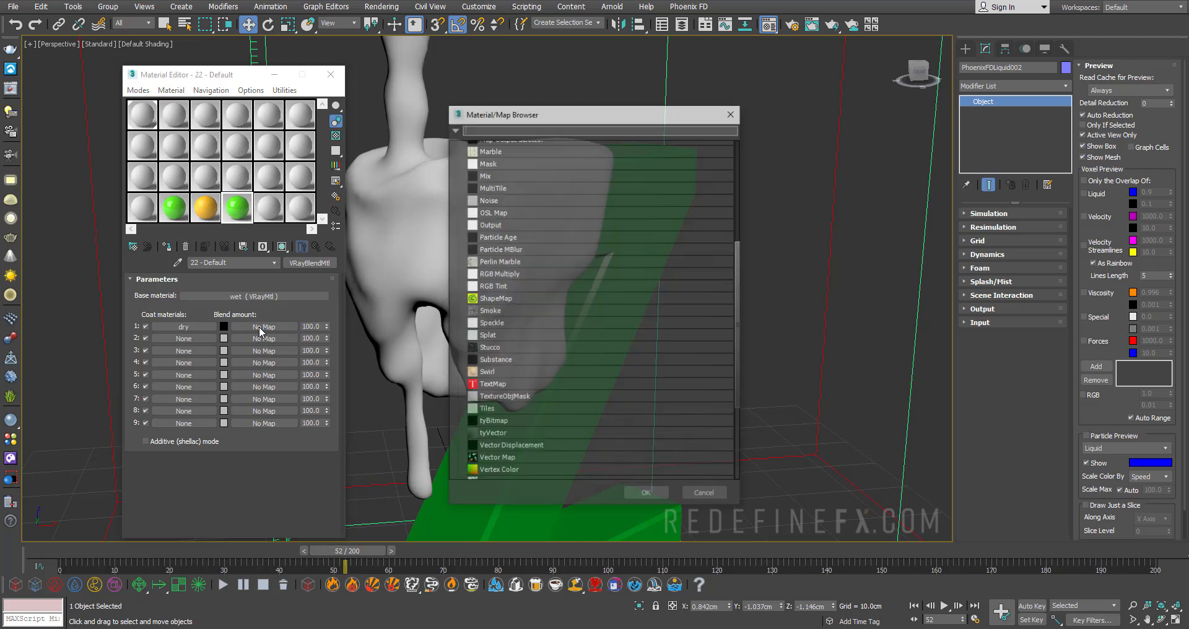
click(493, 376)
click(483, 428)
scroll(580, 300, down, 1)
click(505, 404)
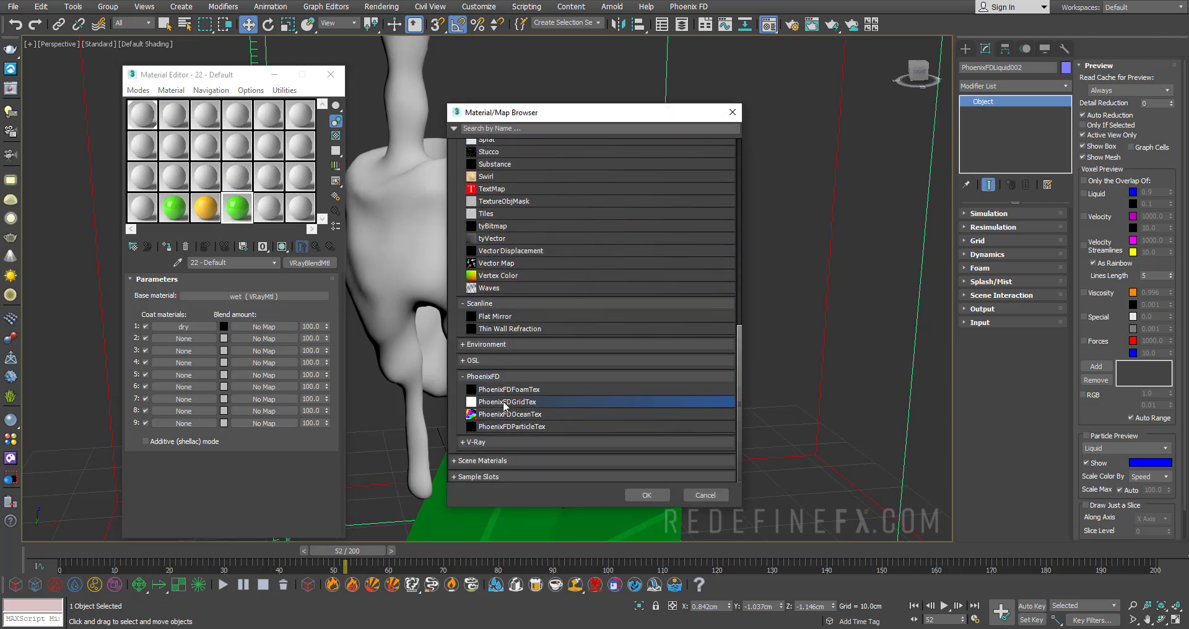
double_click(503, 402)
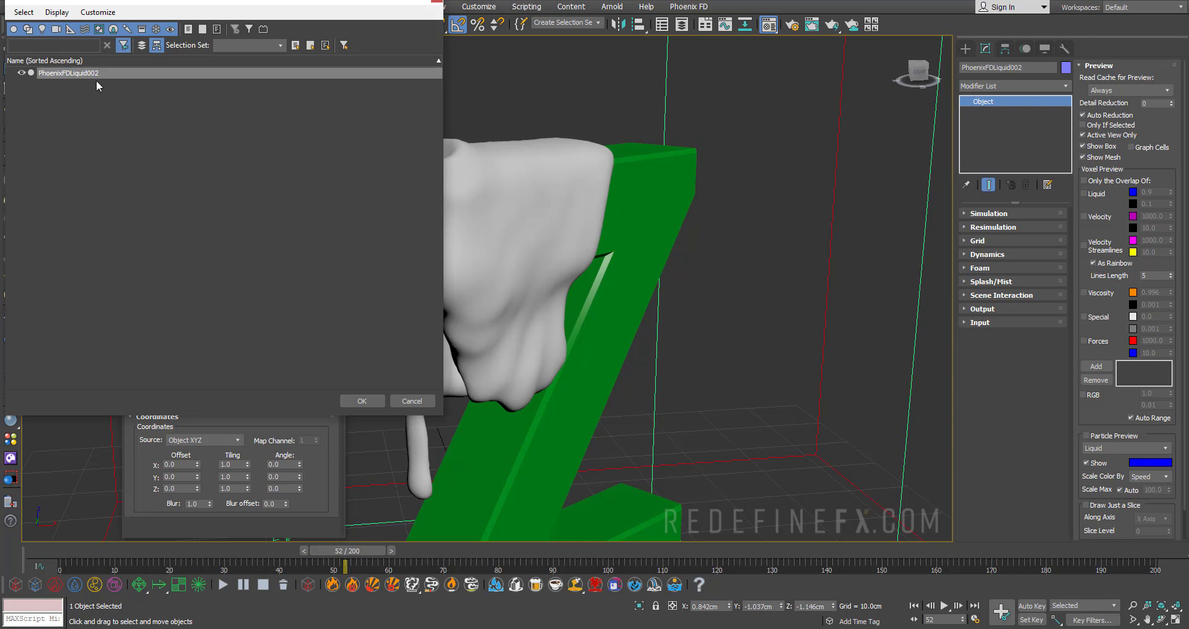
- Set the grid texture's source node to PhoenixFDLiquid002 and its channel to Grid Viscosity, and return to the blend material
double_click(75, 74)
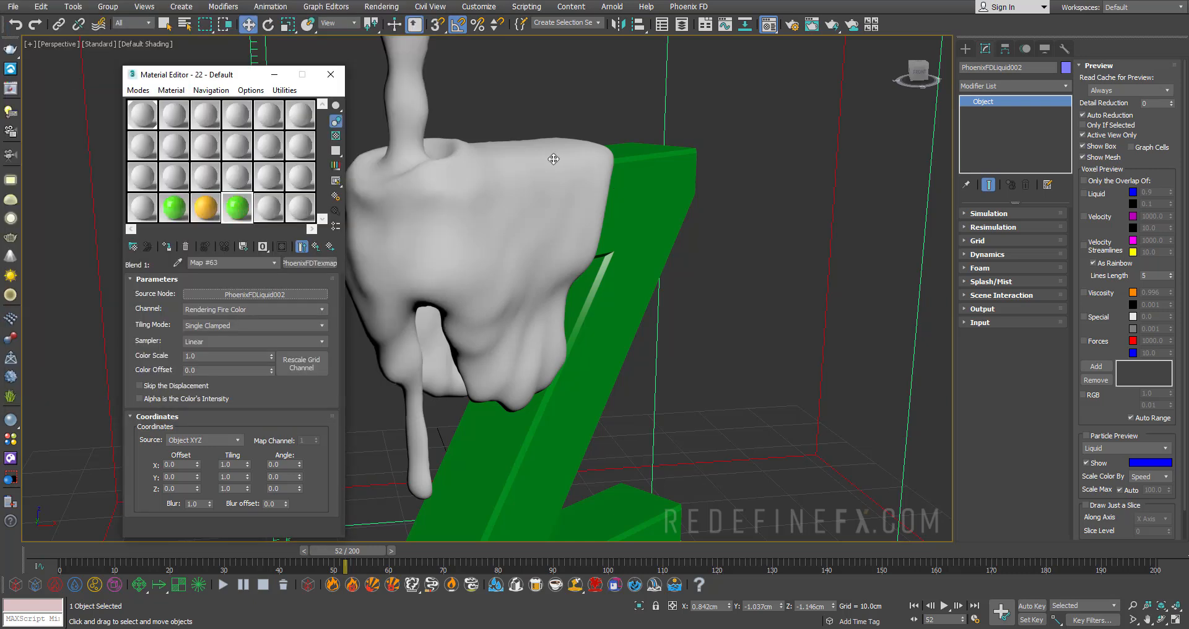
click(213, 311)
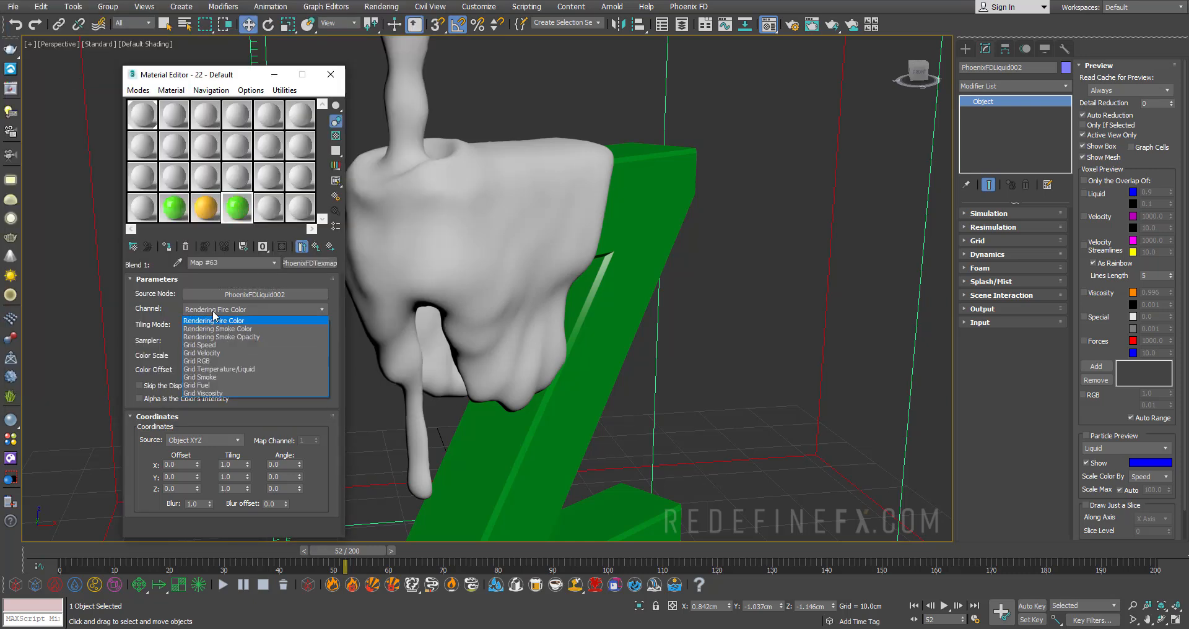
click(207, 396)
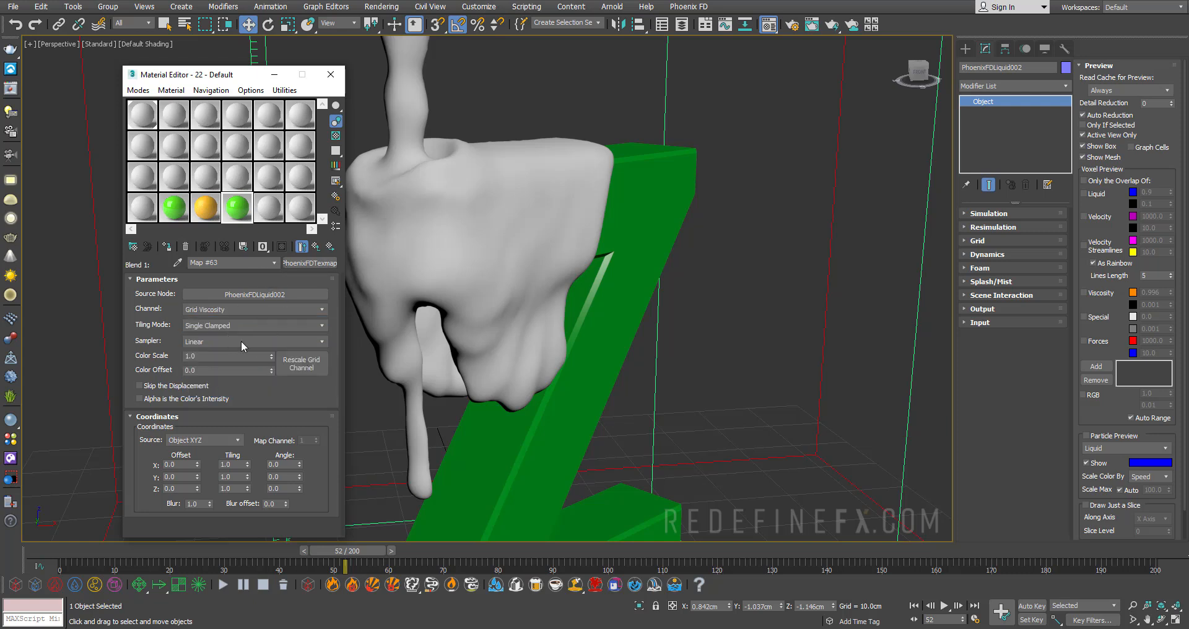
click(316, 248)
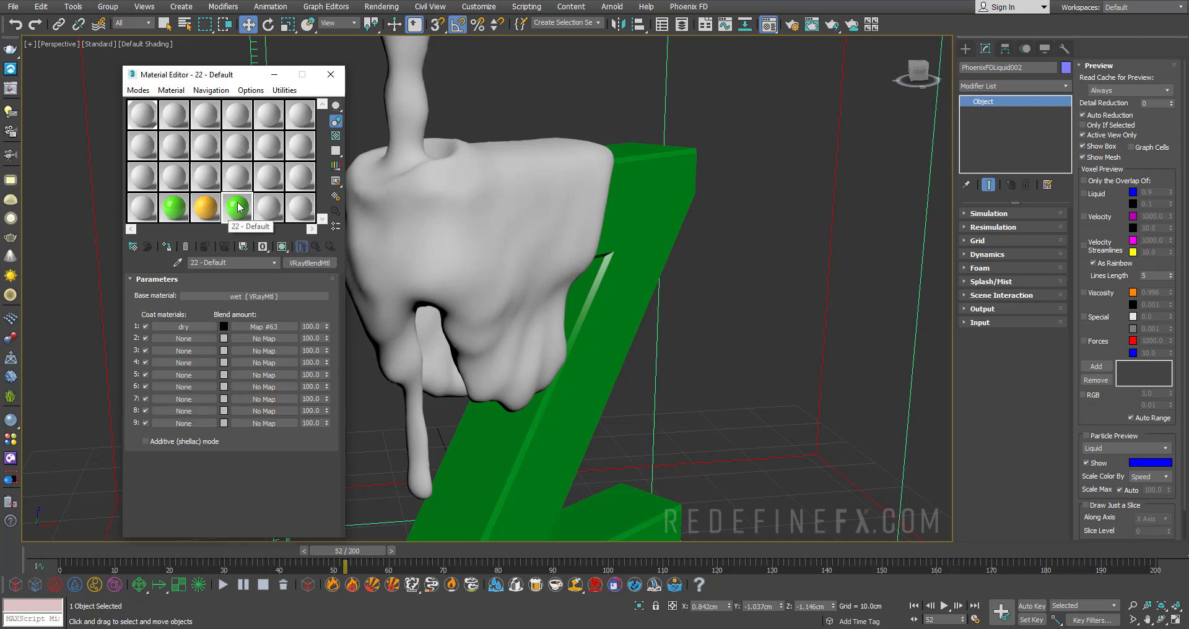
- Apply the blend material to the liquid mesh and preview it with live rendering in the perspective viewport, advancing to frame 64
drag(236, 212, 666, 113)
mouse_move(539, 193)
alt+middle_down()
mouse_move(563, 207)
mouse_move(550, 193)
alt+middle_up()
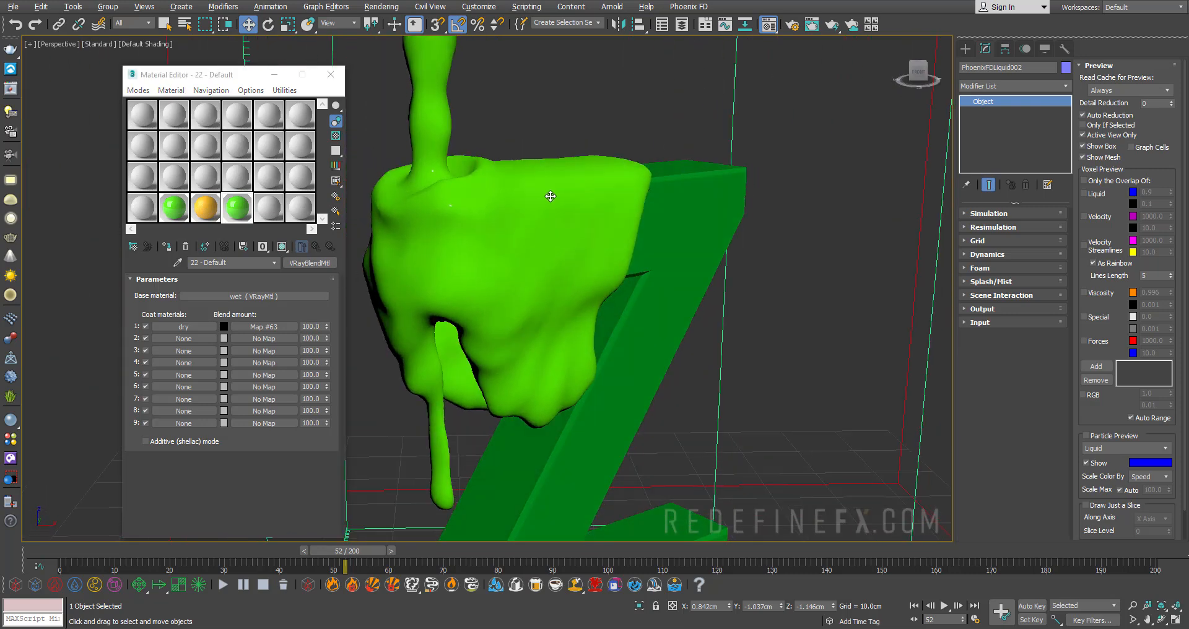
click(104, 44)
click(134, 72)
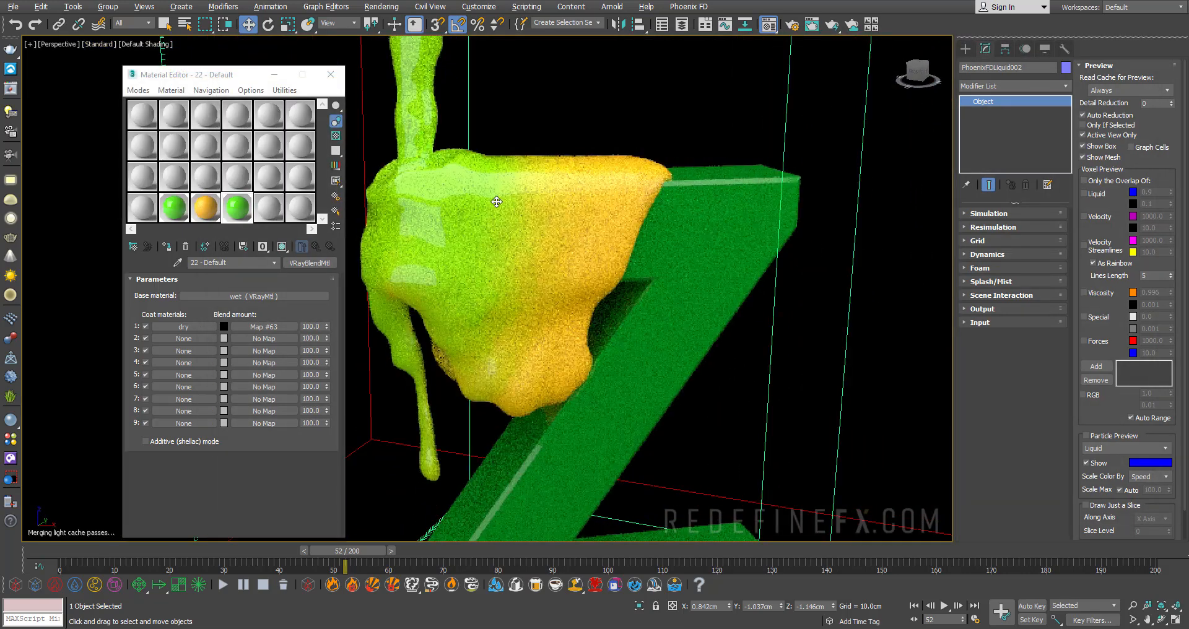
drag(322, 550, 405, 550)
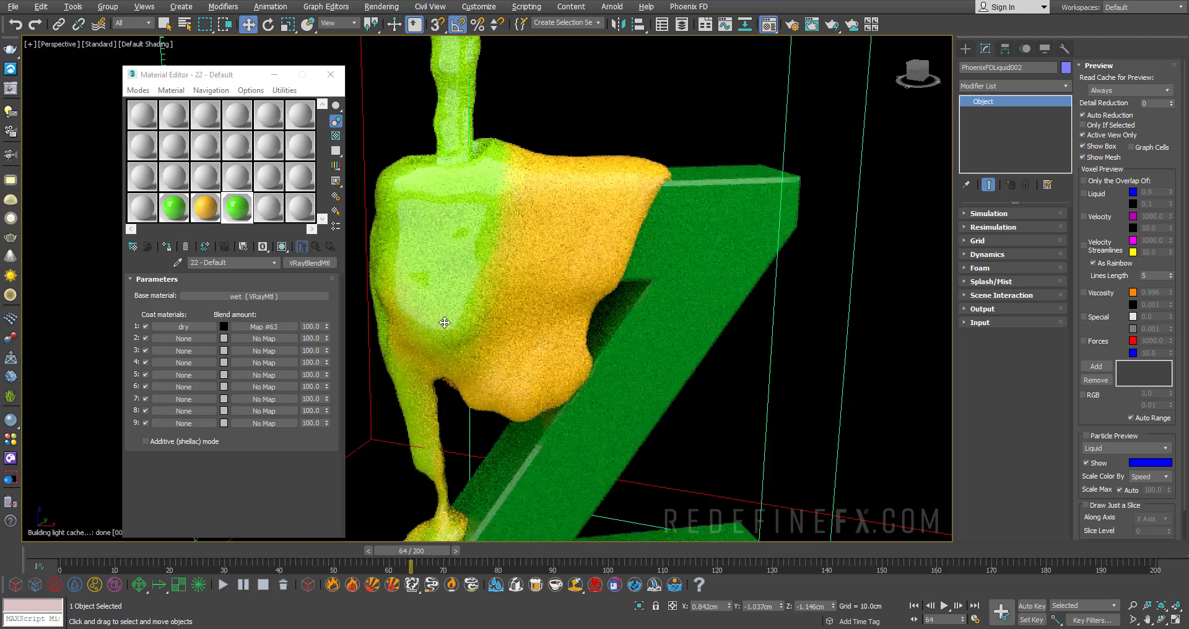
- Restart the perspective viewport's V-Ray IPR from a slightly different angle and examine the wet-to-dry transition on the liquid
click(105, 44)
click(180, 66)
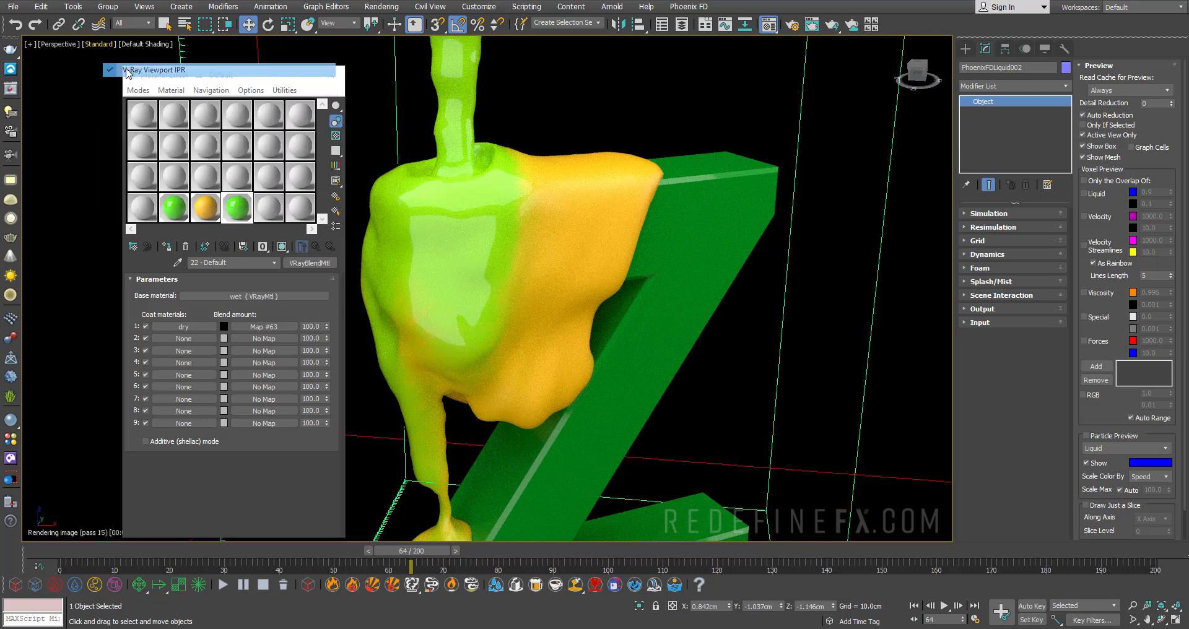
mouse_move(627, 288)
alt+middle_down()
mouse_move(554, 272)
mouse_move(560, 242)
mouse_move(628, 274)
alt+middle_up()
click(101, 45)
click(180, 67)
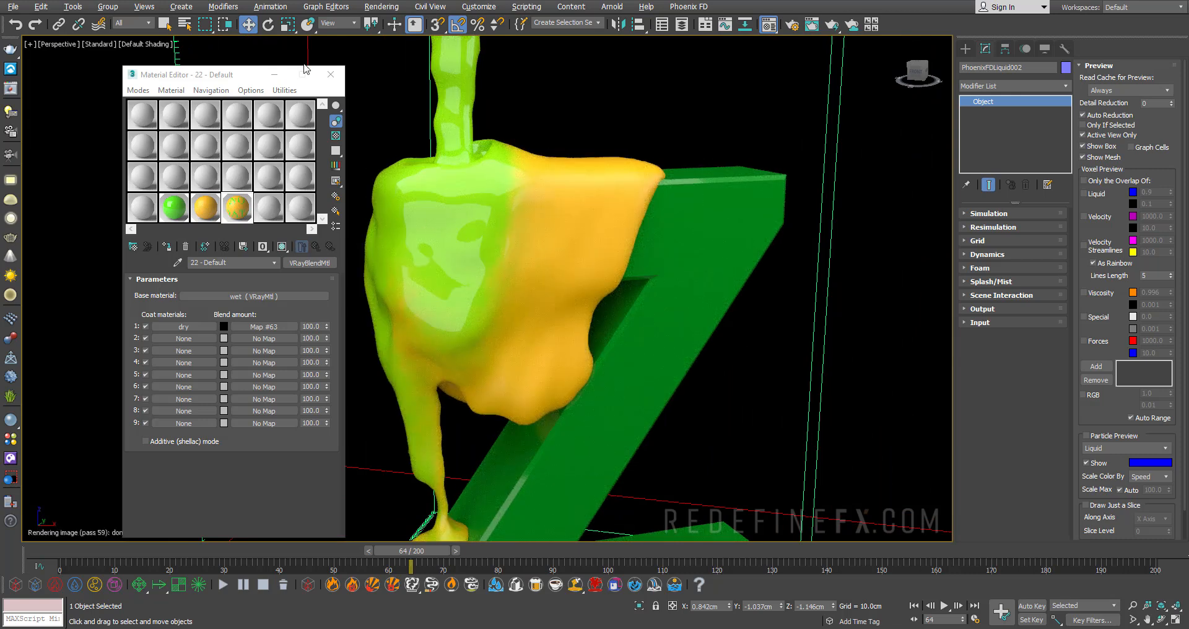
- Move the Material Editor aside and turn off the V-Ray IPR in the perspective viewport
drag(248, 74, 210, 67)
click(99, 46)
click(123, 71)
scroll(601, 243, down, 5)
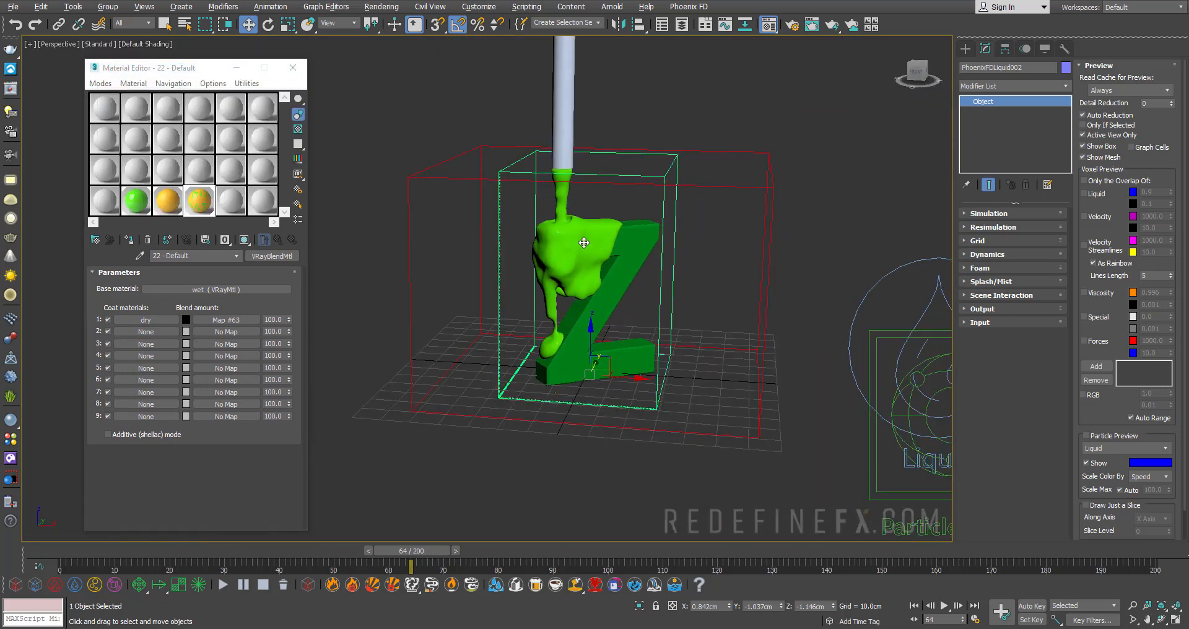
- Set the liquid simulator's grid cell size to 0.4 cm
alt+middle_drag(584, 242, 645, 384)
alt+middle_drag(594, 258, 694, 272)
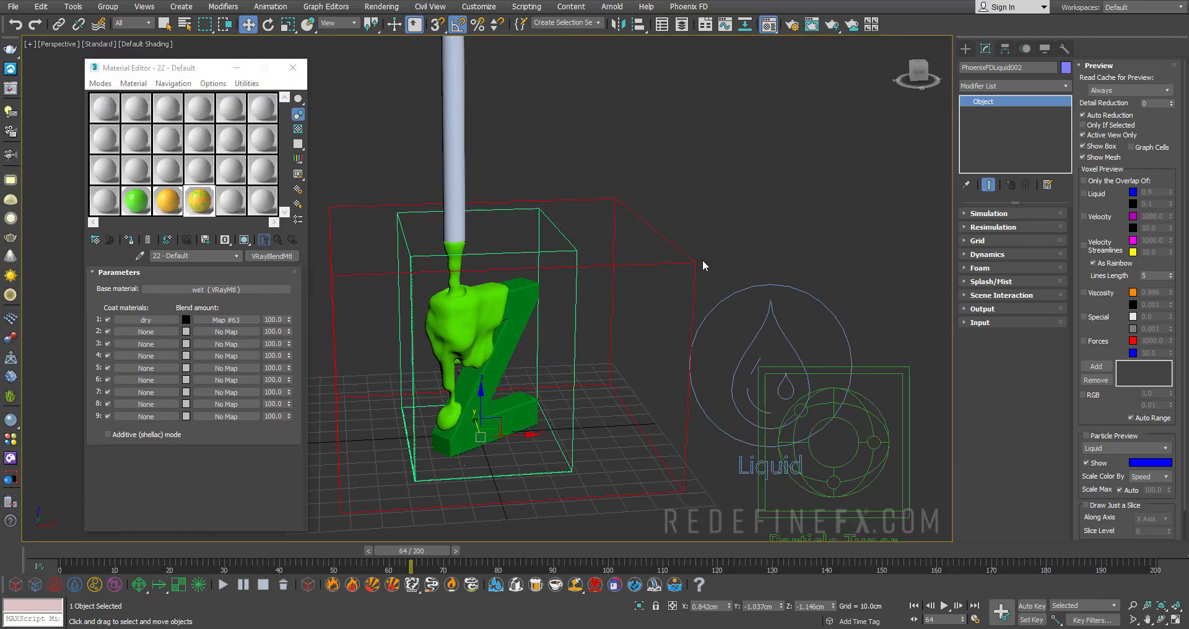
click(692, 265)
drag(1160, 95, 1146, 96)
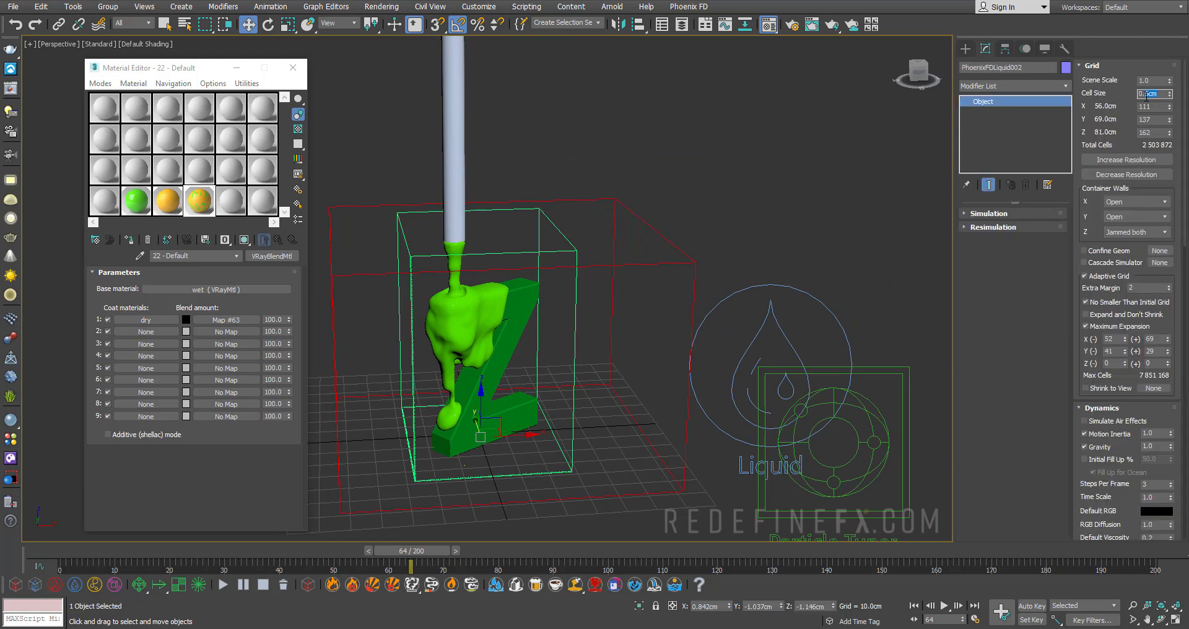
text(4)
key(Return)
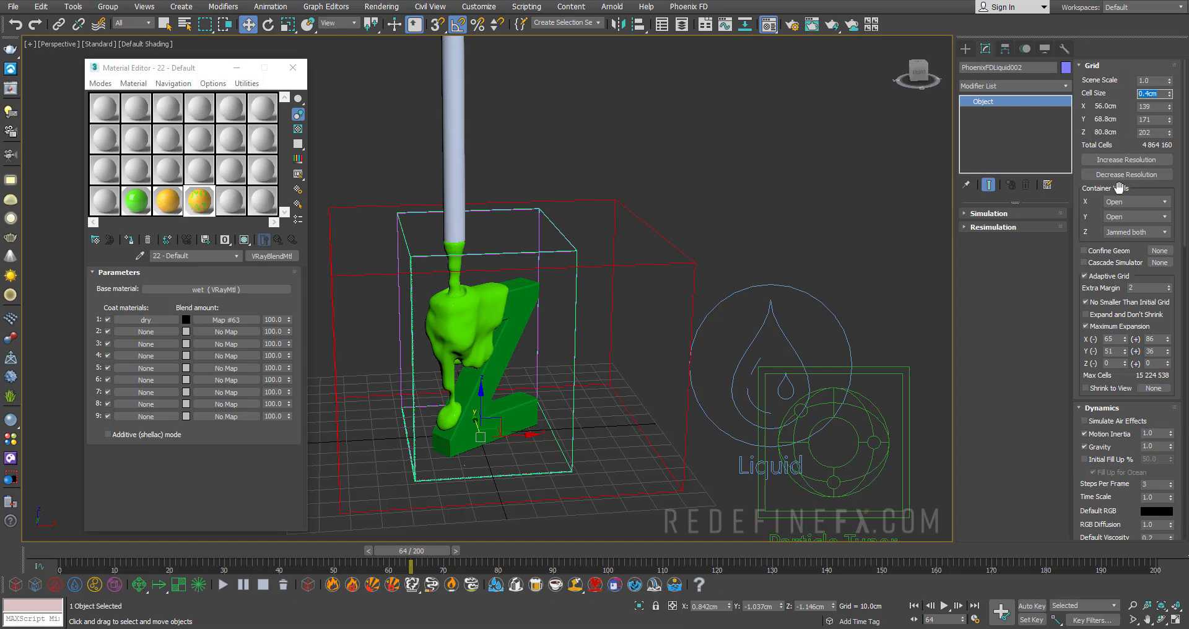
- Set the liquid simulator's Steps Per Frame to 6 in its dynamics settings
scroll(1135, 407, down, 3)
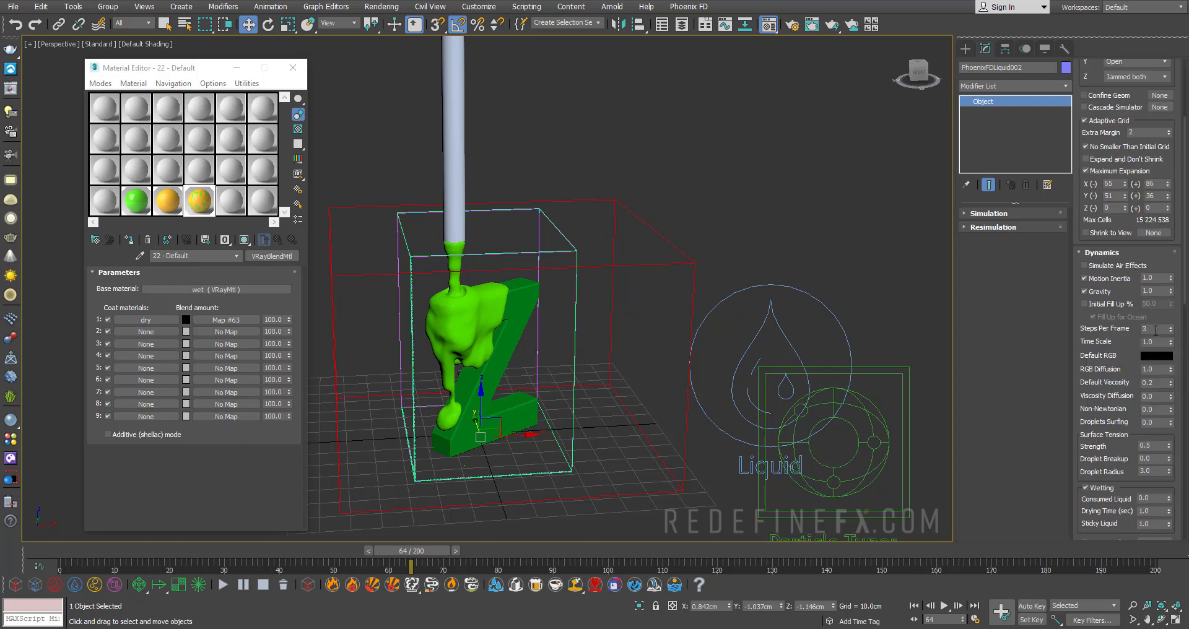
double_click(1153, 332)
double_click(1157, 332)
drag(1128, 372, 1123, 308)
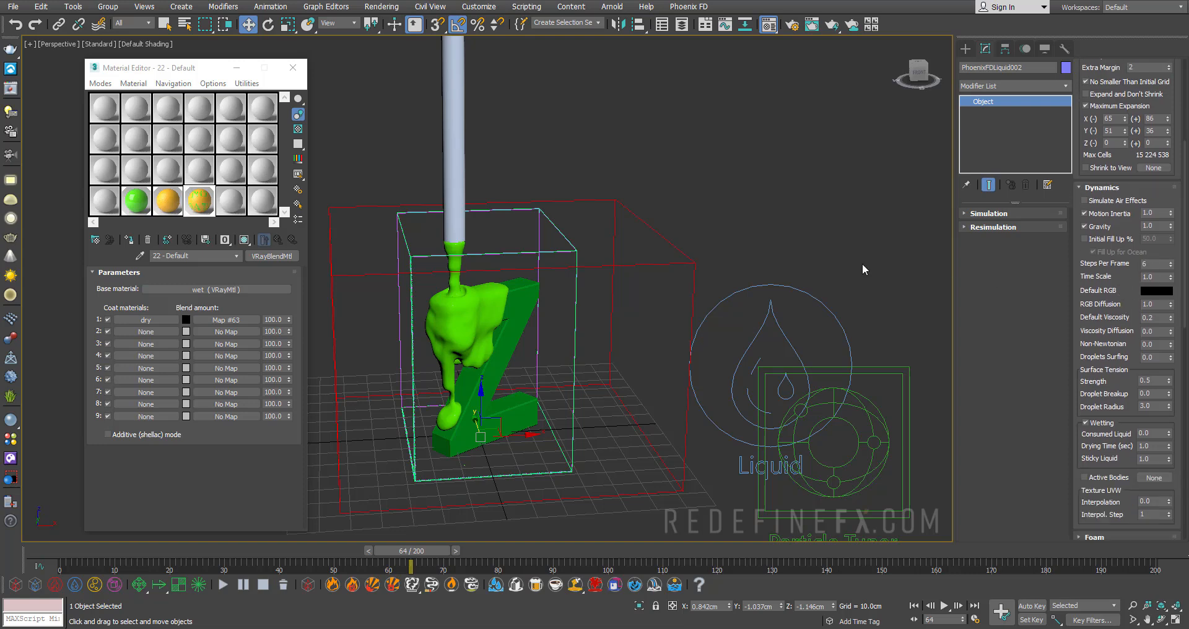
- Switch to the reference video Z_viscosity instagram.mp4, replay it from near the start to study the pour, and return to the 3ds Max scene
middle_drag(464, 272, 536, 243)
scroll(584, 238, up, 3)
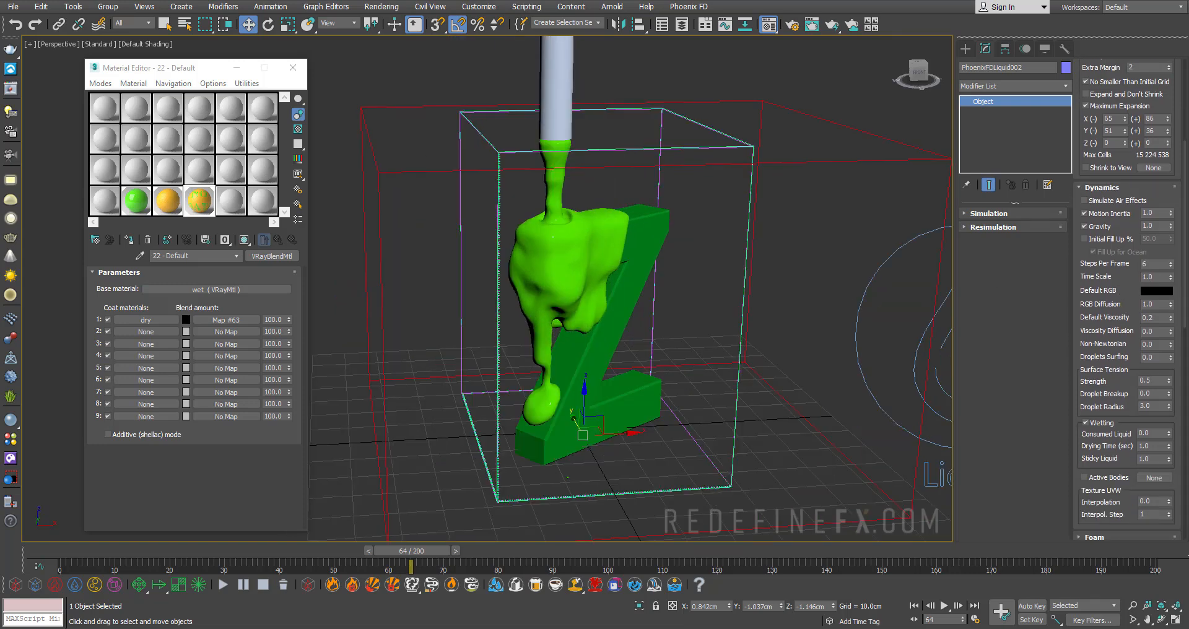
key(alt+Tab)
click(553, 228)
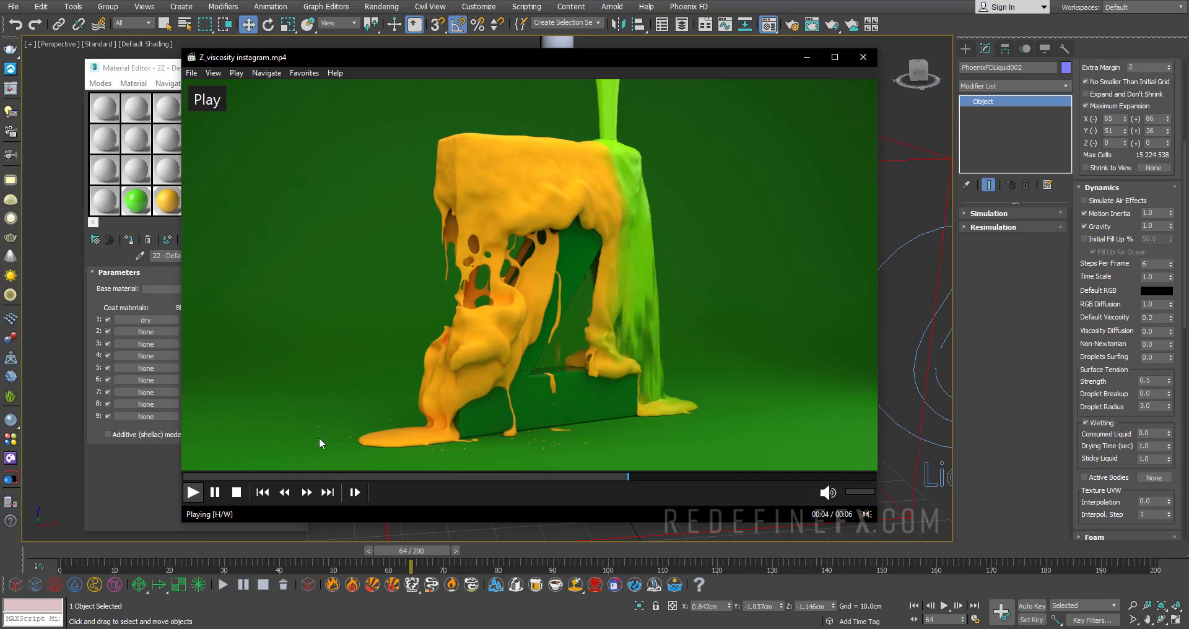
click(273, 477)
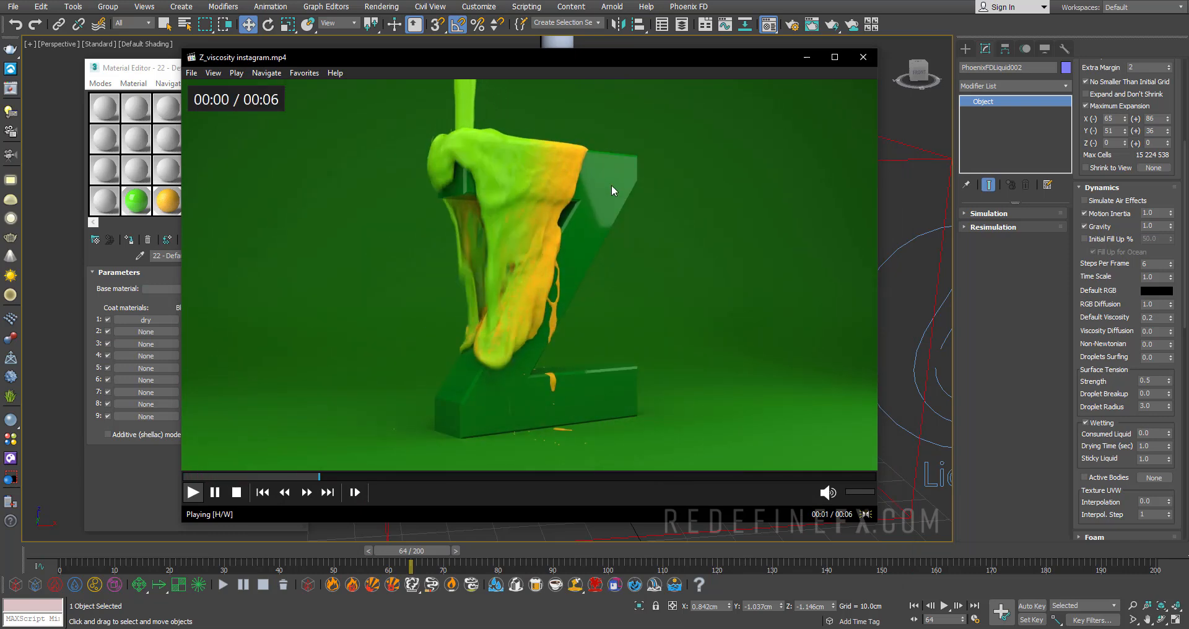
click(708, 203)
click(817, 57)
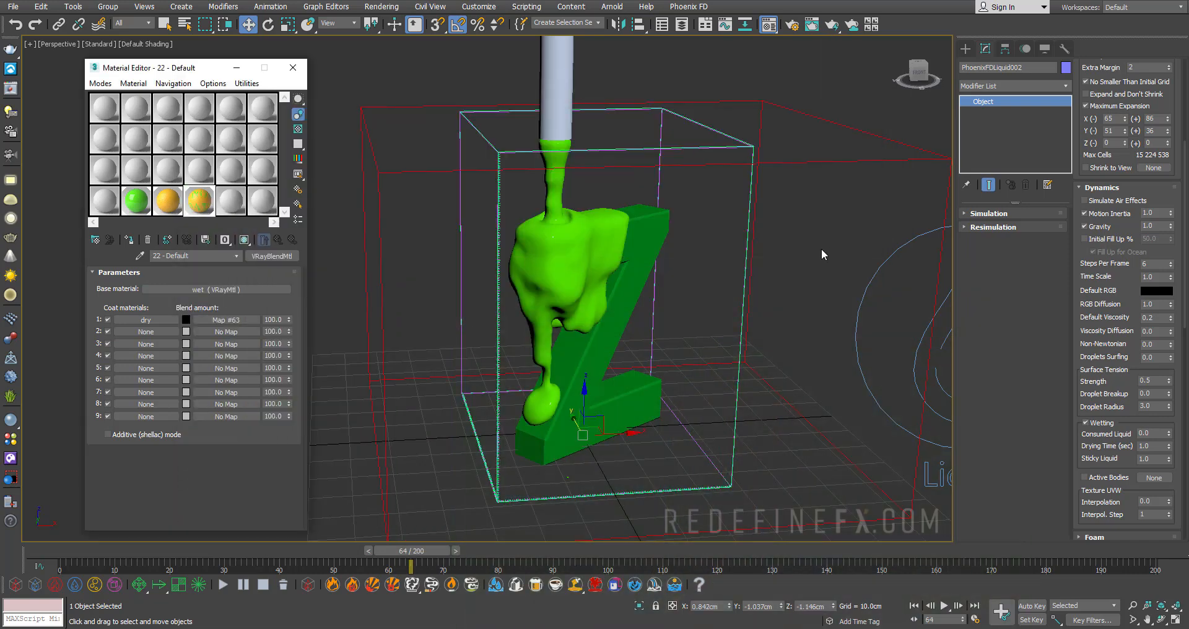
- Open the Particle Tuner's condition for editing and review the channels available for its age value
click(628, 337)
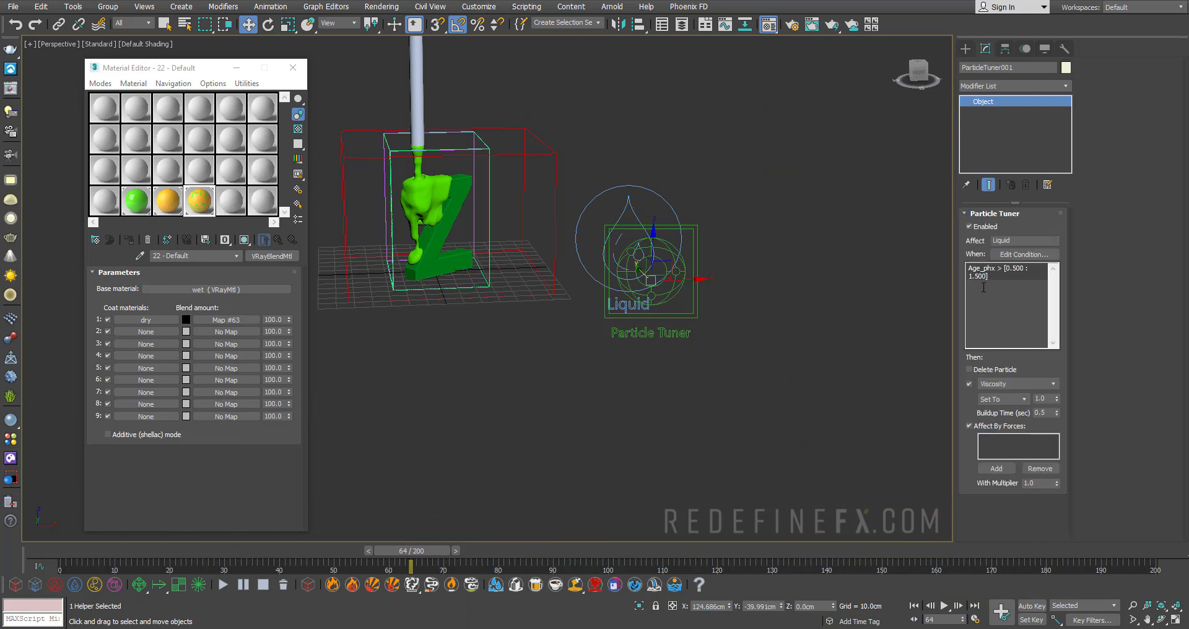
click(1017, 256)
click(503, 173)
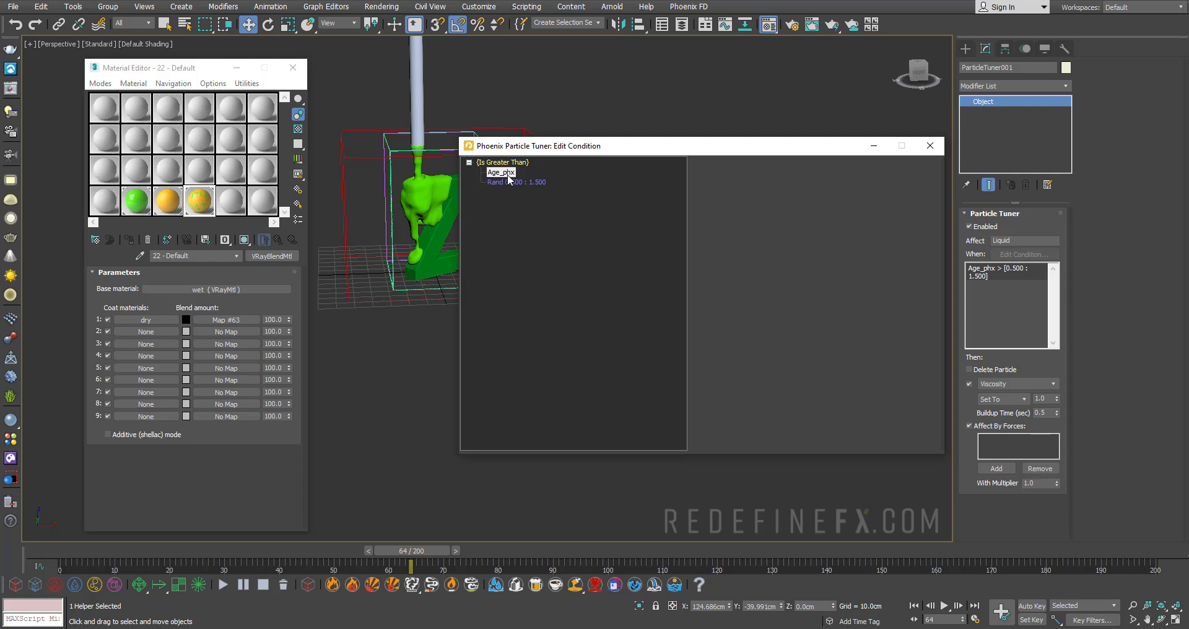
click(827, 229)
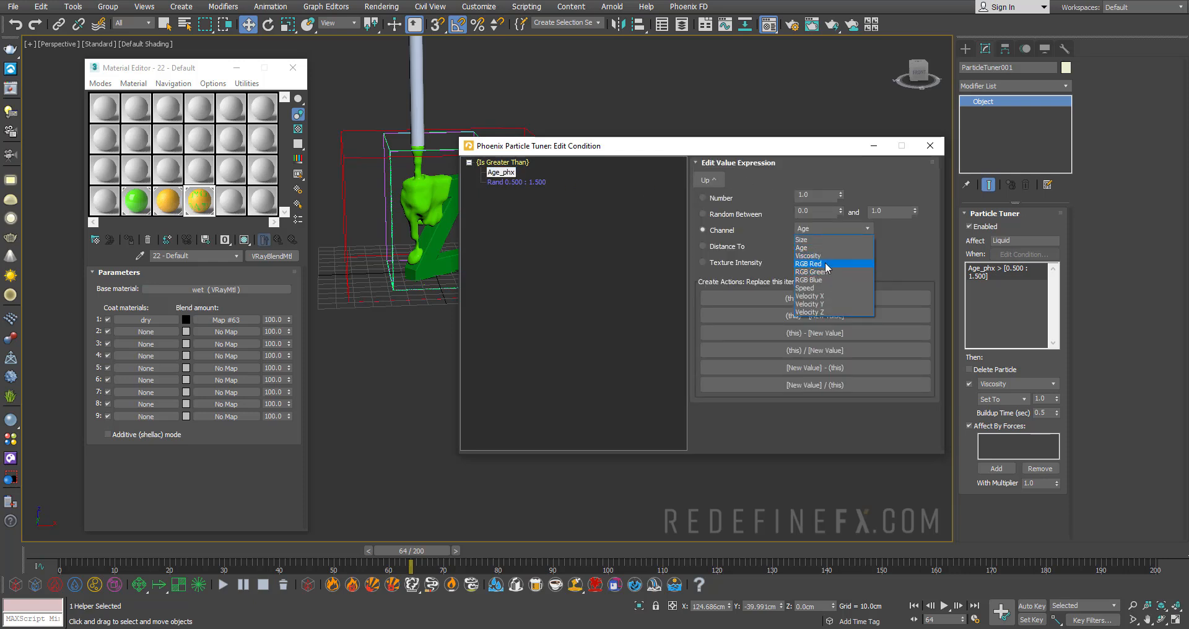
click(896, 243)
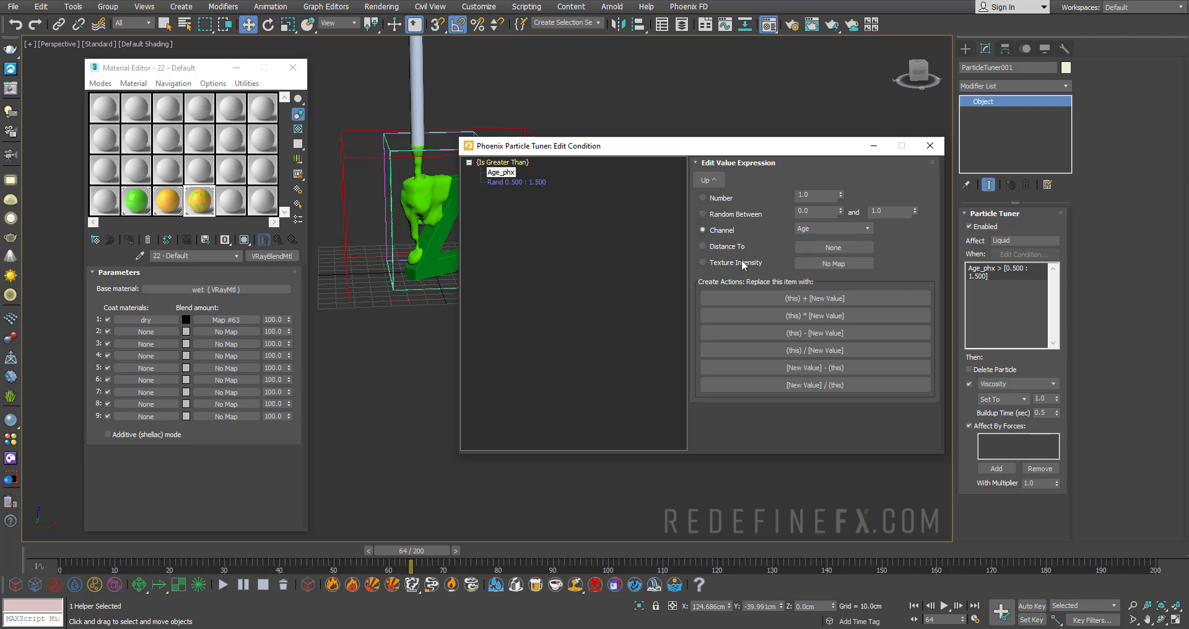
- Review the value options for the condition's random range and age operands, and close the condition editor
drag(740, 147, 708, 148)
click(495, 184)
click(478, 175)
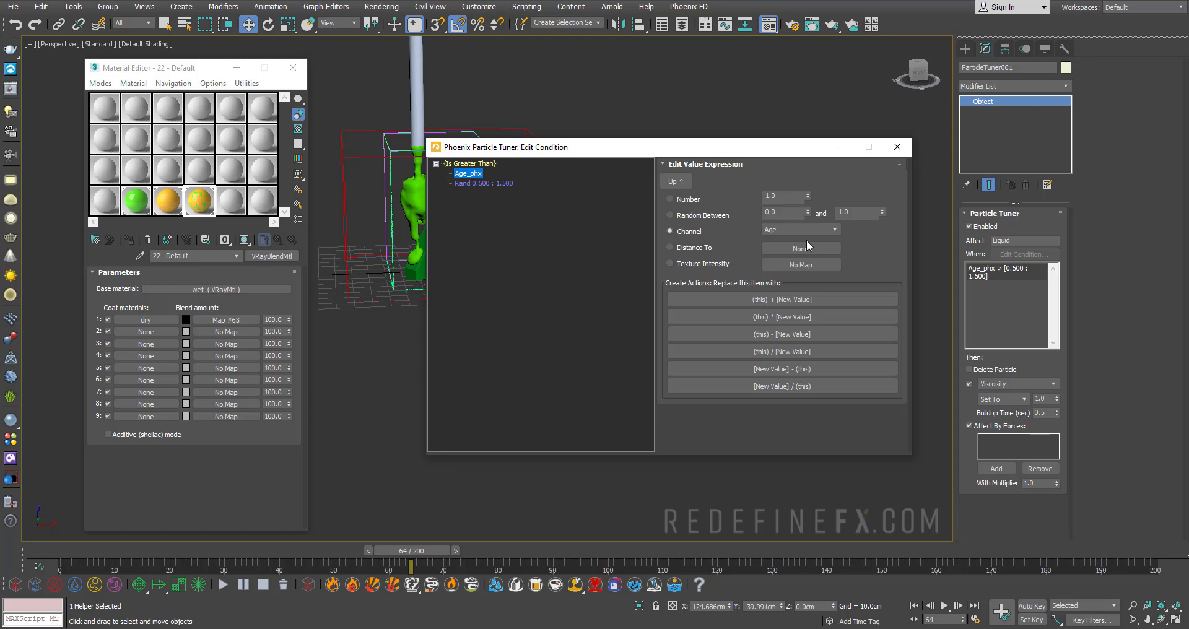
drag(825, 148, 758, 149)
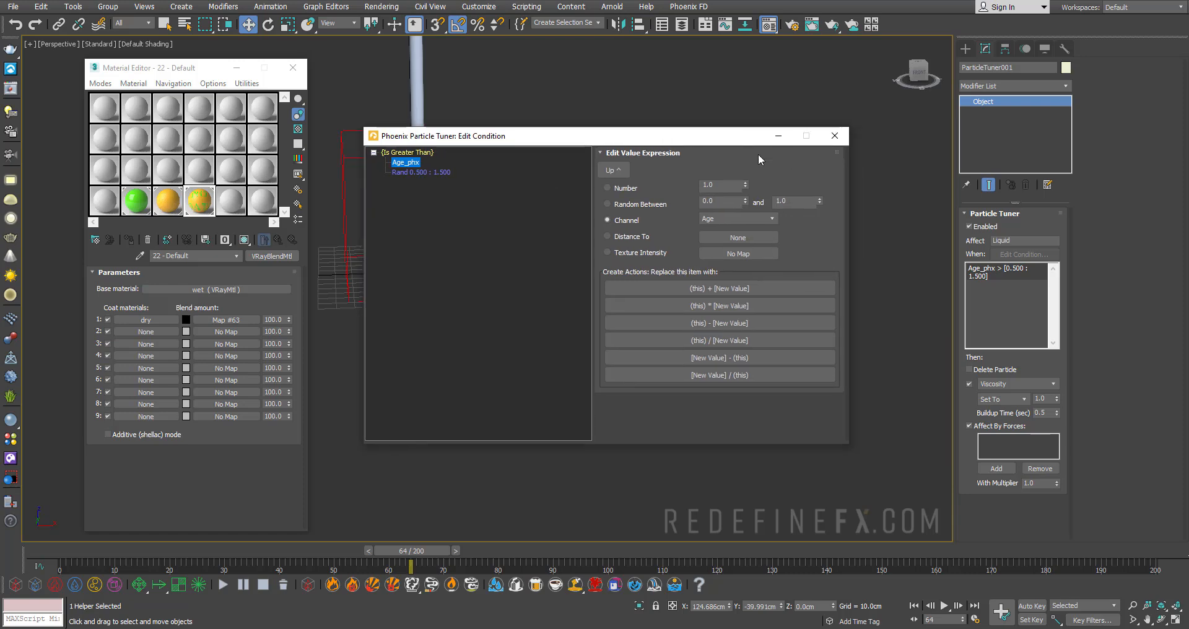
click(830, 147)
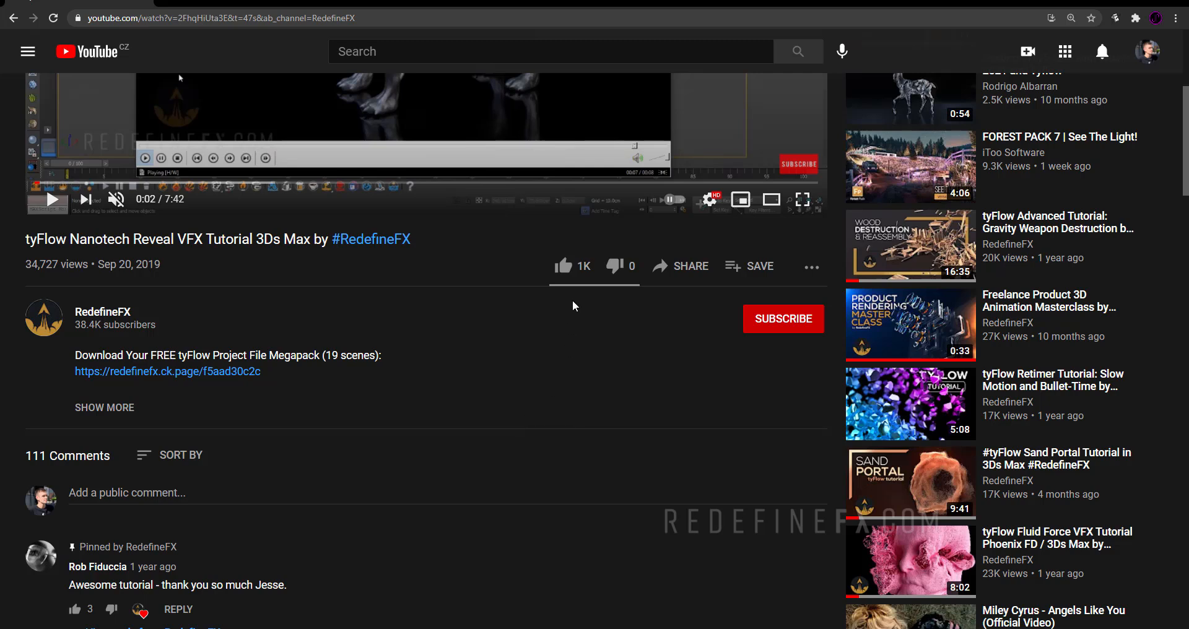
- Switch to the YouTube page, like the tyFlow Nanotech Reveal tutorial, and subscribe to RedefineFX with notifications set to All
click(568, 267)
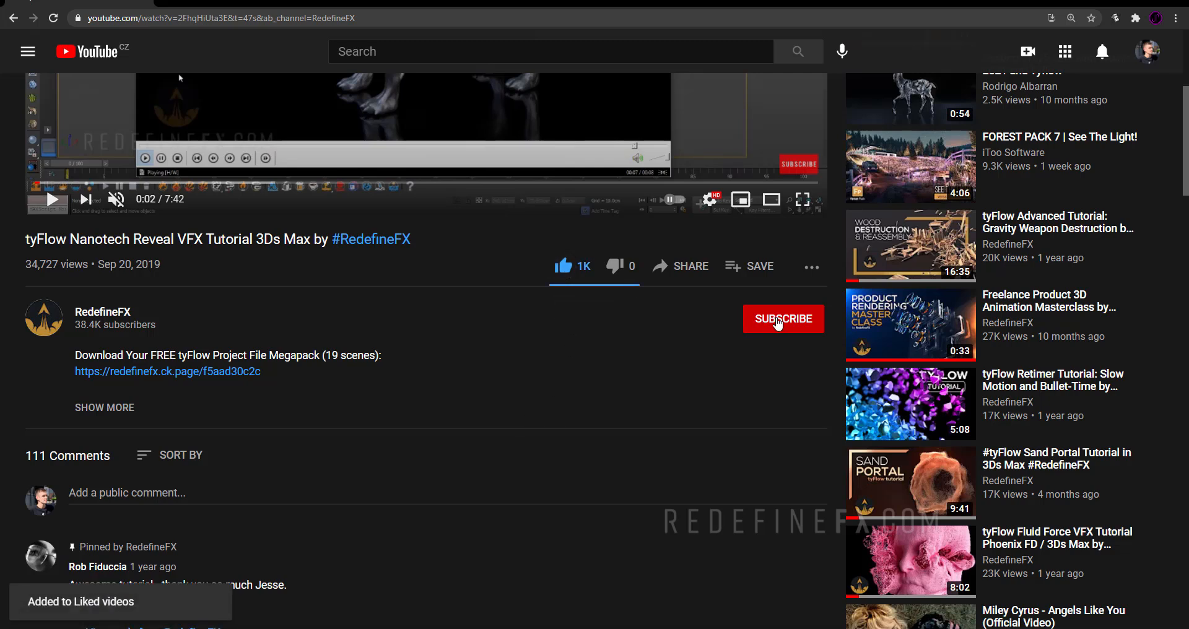
click(777, 322)
click(811, 319)
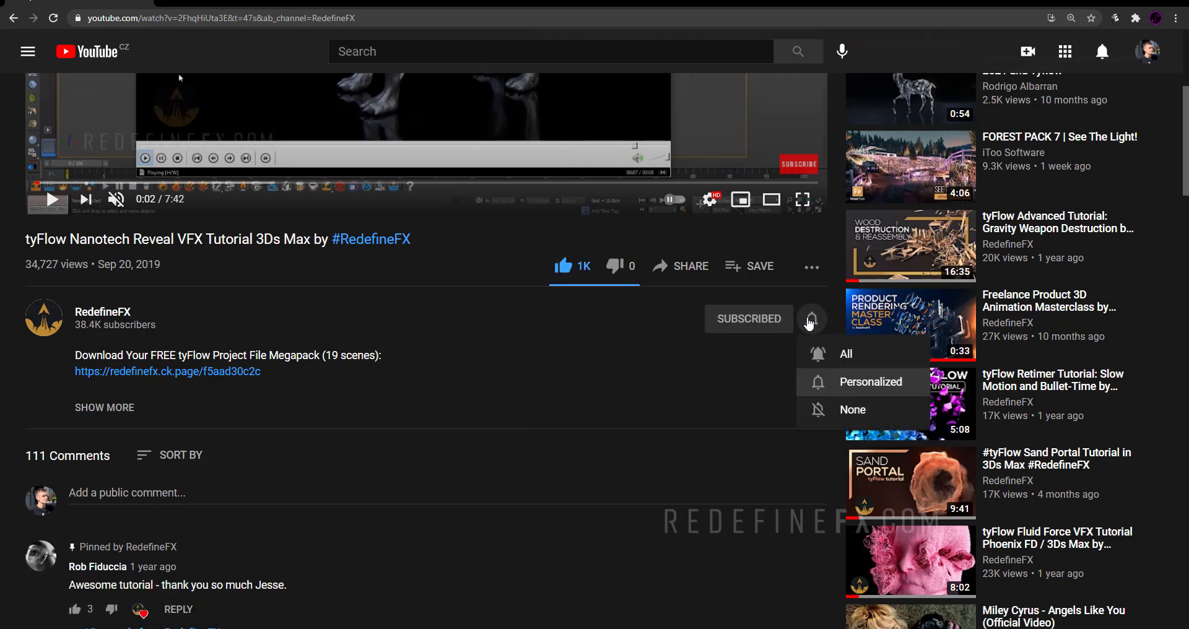
click(835, 357)
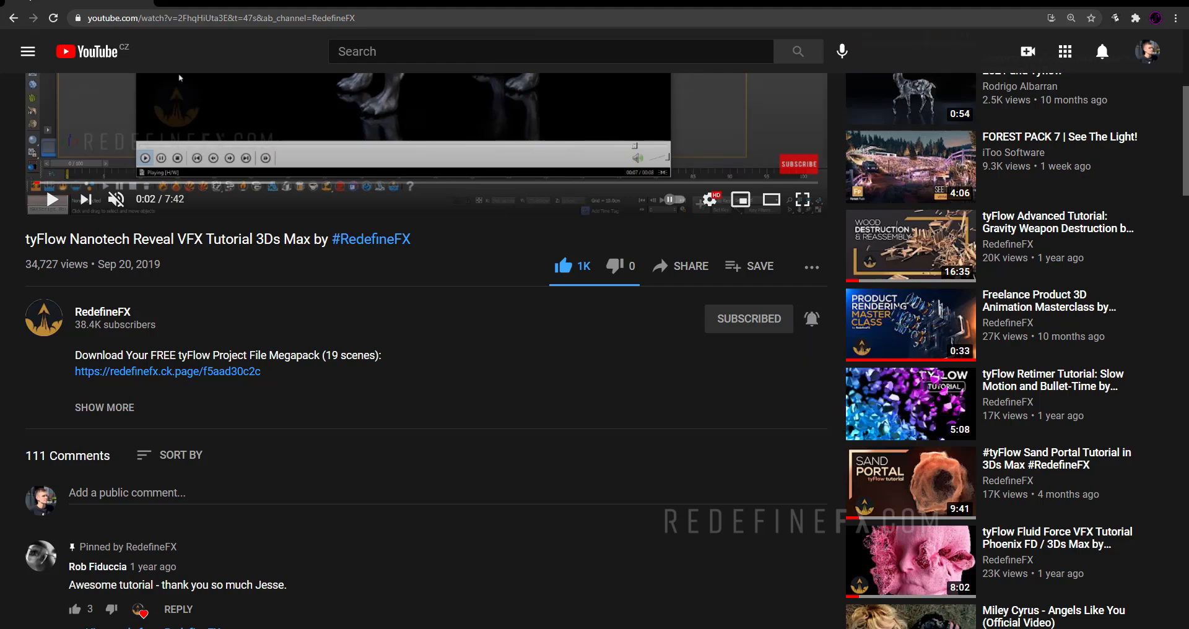